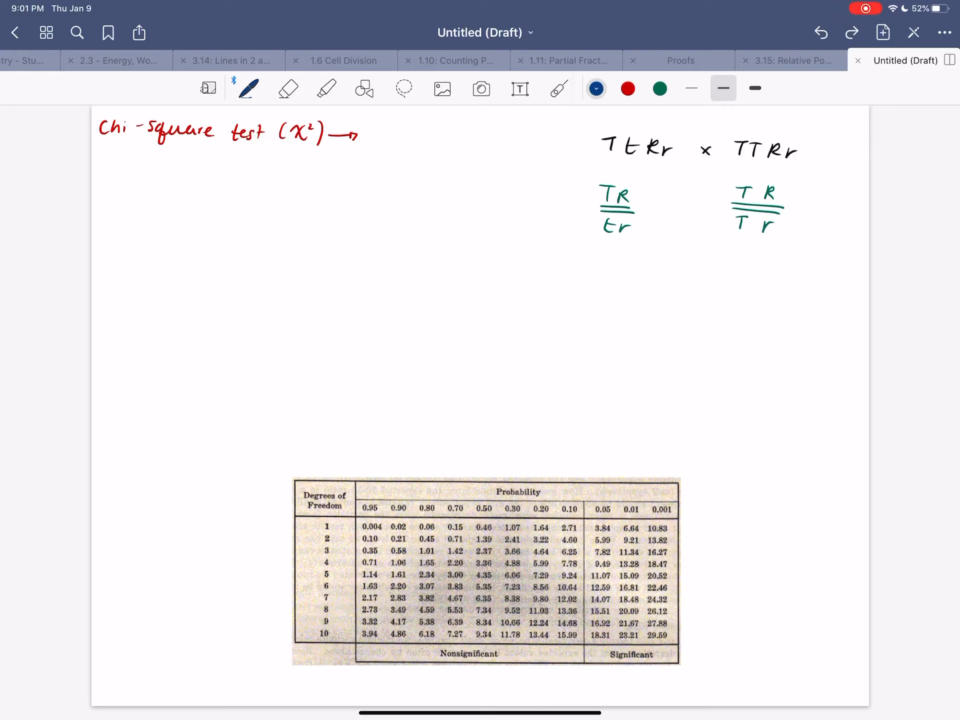
pyautogui.scroll(5, 480, 301)
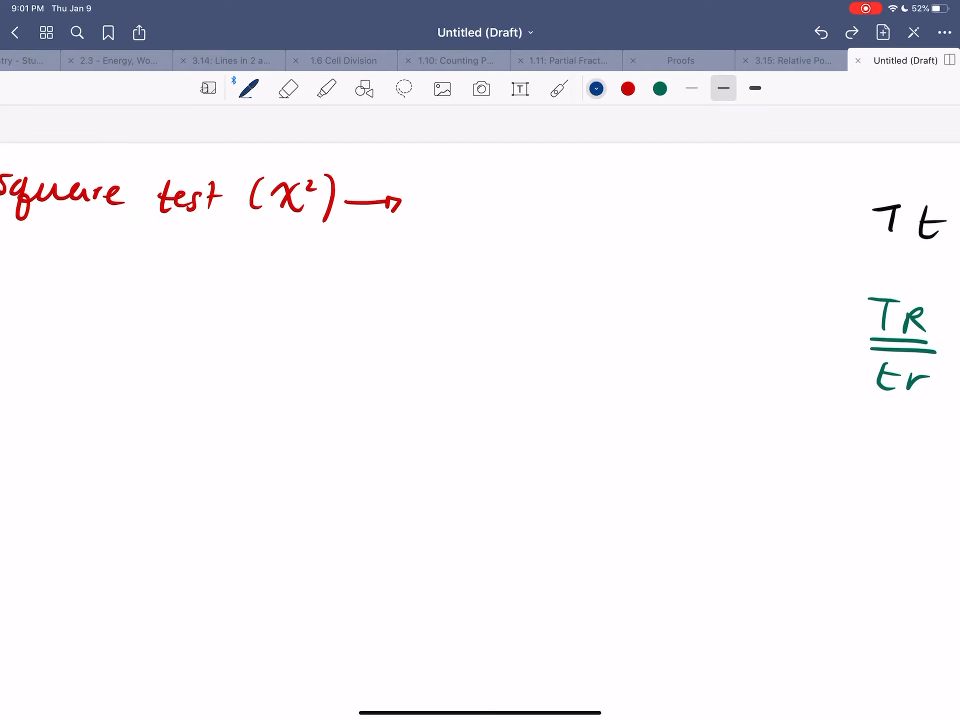
# - Begin handwriting 'determines' in blue after the arrow beside the Chi-square test title
pyautogui.moveTo(427, 150)
pyautogui.mouseDown()
pyautogui.moveTo(435, 188)
pyautogui.moveTo(471, 188)
pyautogui.moveTo(468, 177)
pyautogui.moveTo(594, 190)
pyautogui.moveTo(622, 180)
pyautogui.moveTo(617, 201)
pyautogui.moveTo(657, 203)
pyautogui.mouseUp()
# - Handwrite 'determines if outcome of dihybrid cross follows' in blue ink
pyautogui.moveTo(658, 188); pyautogui.dragTo(675, 187)
pyautogui.moveTo(450, 375); pyautogui.dragTo(563, 376)
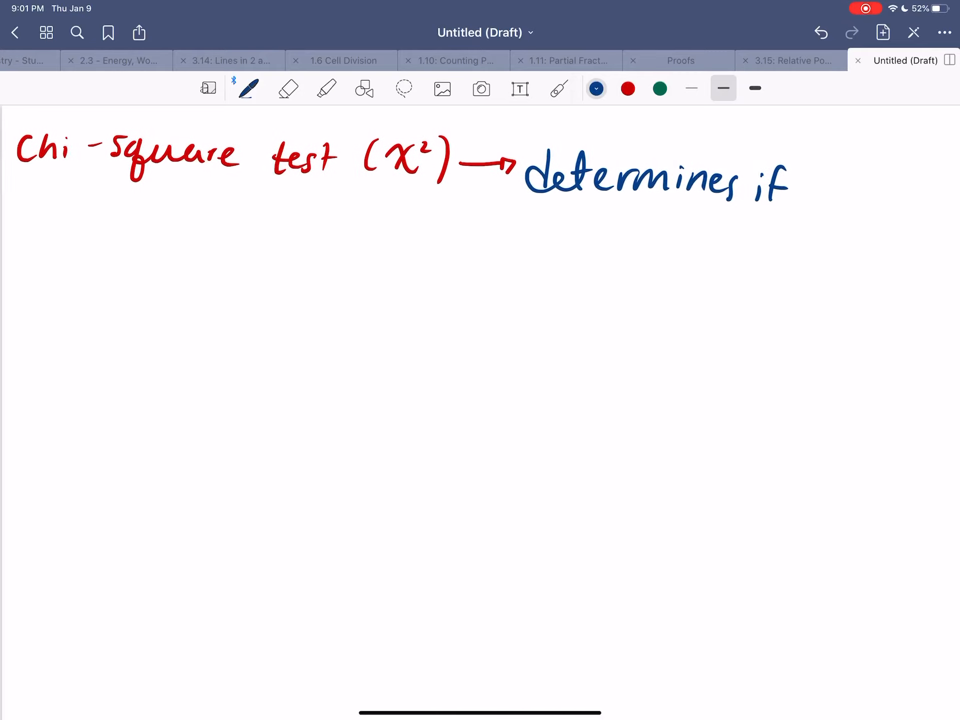
pyautogui.moveTo(30, 221)
pyautogui.mouseDown()
pyautogui.moveTo(46, 240)
pyautogui.moveTo(69, 242)
pyautogui.mouseUp()
pyautogui.moveTo(80, 216)
pyautogui.mouseDown()
pyautogui.moveTo(79, 243)
pyautogui.moveTo(101, 225)
pyautogui.moveTo(112, 240)
pyautogui.mouseUp()
pyautogui.moveTo(127, 231); pyautogui.dragTo(247, 236)
pyautogui.moveTo(285, 203)
pyautogui.mouseDown()
pyautogui.moveTo(269, 238)
pyautogui.moveTo(289, 220)
pyautogui.moveTo(337, 238)
pyautogui.moveTo(375, 238)
pyautogui.moveTo(391, 259)
pyautogui.mouseUp()
pyautogui.moveTo(409, 215)
pyautogui.mouseDown()
pyautogui.moveTo(424, 240)
pyautogui.moveTo(448, 242)
pyautogui.moveTo(488, 215)
pyautogui.moveTo(542, 240)
pyautogui.moveTo(543, 230)
pyautogui.moveTo(501, 249)
pyautogui.mouseUp()
pyautogui.moveTo(550, 223)
pyautogui.mouseDown()
pyautogui.moveTo(557, 238)
pyautogui.moveTo(547, 243)
pyautogui.mouseUp()
pyautogui.moveTo(562, 228); pyautogui.dragTo(558, 248)
pyautogui.moveTo(632, 215)
pyautogui.mouseDown()
pyautogui.moveTo(617, 249)
pyautogui.moveTo(647, 232)
pyautogui.mouseUp()
pyautogui.moveTo(636, 232)
pyautogui.mouseDown()
pyautogui.moveTo(649, 244)
pyautogui.moveTo(680, 213)
pyautogui.moveTo(715, 252)
pyautogui.mouseUp()
pyautogui.moveTo(726, 240); pyautogui.dragTo(773, 255)
# - Write 'Mendelian Ratios' in green on the third line
pyautogui.click(660, 88)
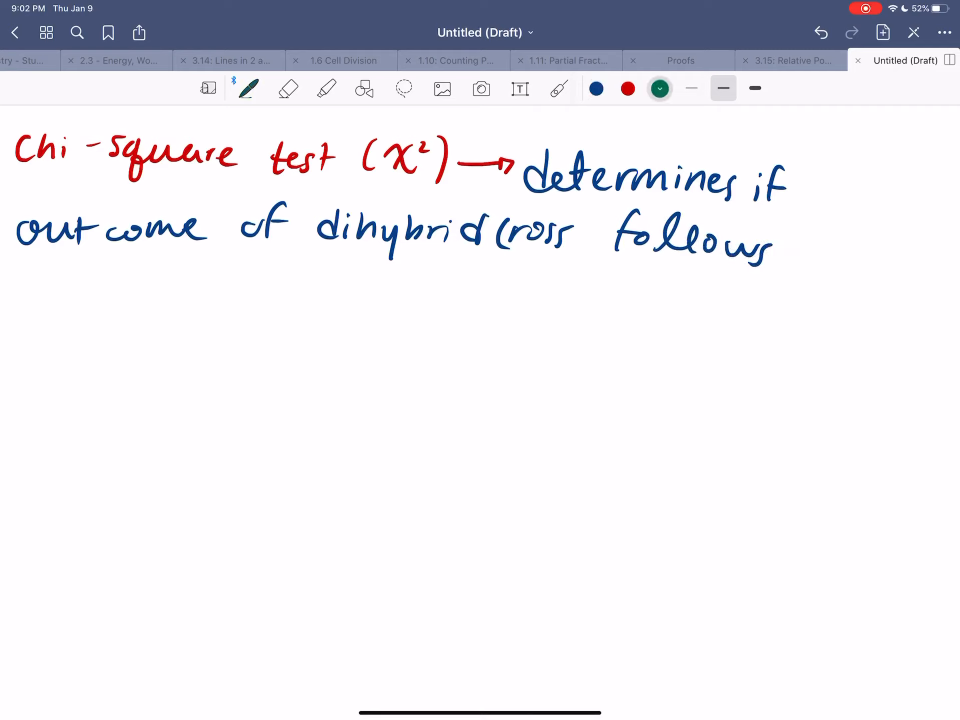
pyautogui.moveTo(42, 275); pyautogui.dragTo(38, 314)
pyautogui.moveTo(39, 314)
pyautogui.mouseDown()
pyautogui.moveTo(83, 280)
pyautogui.moveTo(109, 307)
pyautogui.mouseUp()
pyautogui.moveTo(100, 293); pyautogui.dragTo(137, 307)
pyautogui.moveTo(158, 272)
pyautogui.mouseDown()
pyautogui.moveTo(154, 309)
pyautogui.moveTo(203, 263)
pyautogui.moveTo(226, 303)
pyautogui.moveTo(270, 300)
pyautogui.mouseUp()
pyautogui.moveTo(298, 277)
pyautogui.mouseDown()
pyautogui.moveTo(297, 312)
pyautogui.moveTo(330, 310)
pyautogui.mouseUp()
pyautogui.moveTo(326, 299)
pyautogui.mouseDown()
pyautogui.moveTo(359, 314)
pyautogui.moveTo(378, 296)
pyautogui.mouseUp()
pyautogui.moveTo(373, 289)
pyautogui.mouseDown()
pyautogui.moveTo(376, 311)
pyautogui.moveTo(409, 318)
pyautogui.mouseUp()
# - Finish the definition with 'or not.' back in blue ink
pyautogui.click(597, 89)
pyautogui.moveTo(465, 295)
pyautogui.mouseDown()
pyautogui.moveTo(492, 309)
pyautogui.moveTo(516, 303)
pyautogui.mouseUp()
pyautogui.moveTo(541, 295)
pyautogui.mouseDown()
pyautogui.moveTo(565, 314)
pyautogui.moveTo(605, 314)
pyautogui.mouseUp()
pyautogui.click(615, 306)
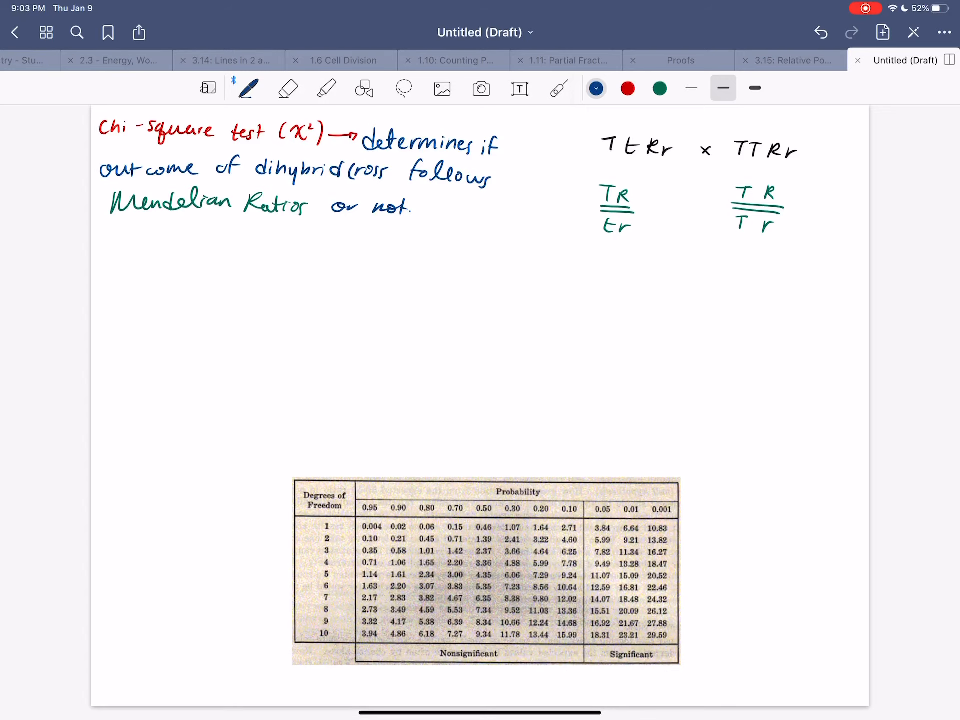
pyautogui.scroll(5, 480, 375)
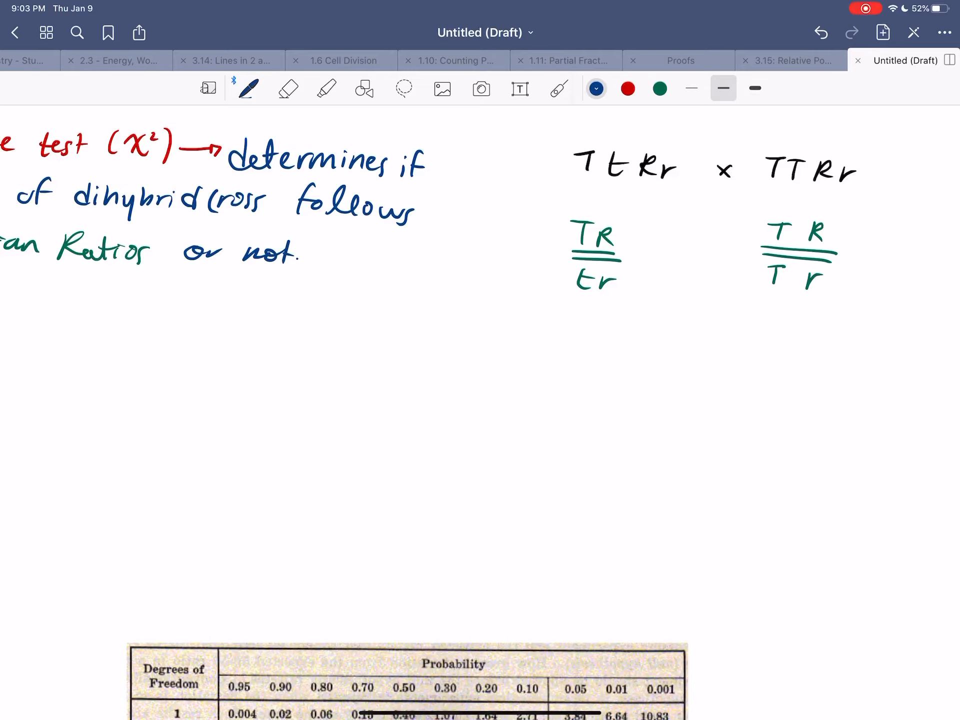
# - Underline the TtRr and TTRr parents, then undo the underlines
pyautogui.moveTo(579, 184); pyautogui.dragTo(659, 189)
pyautogui.moveTo(761, 188); pyautogui.dragTo(872, 196)
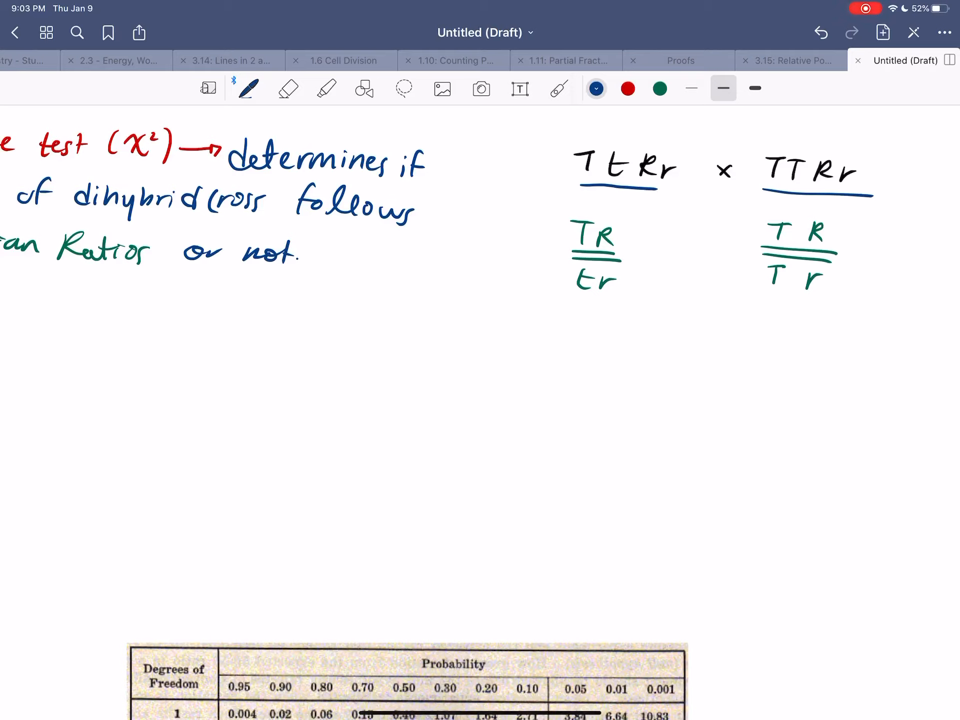
pyautogui.hotkey('ctrl', 'z')
pyautogui.hotkey('ctrl', 'z')
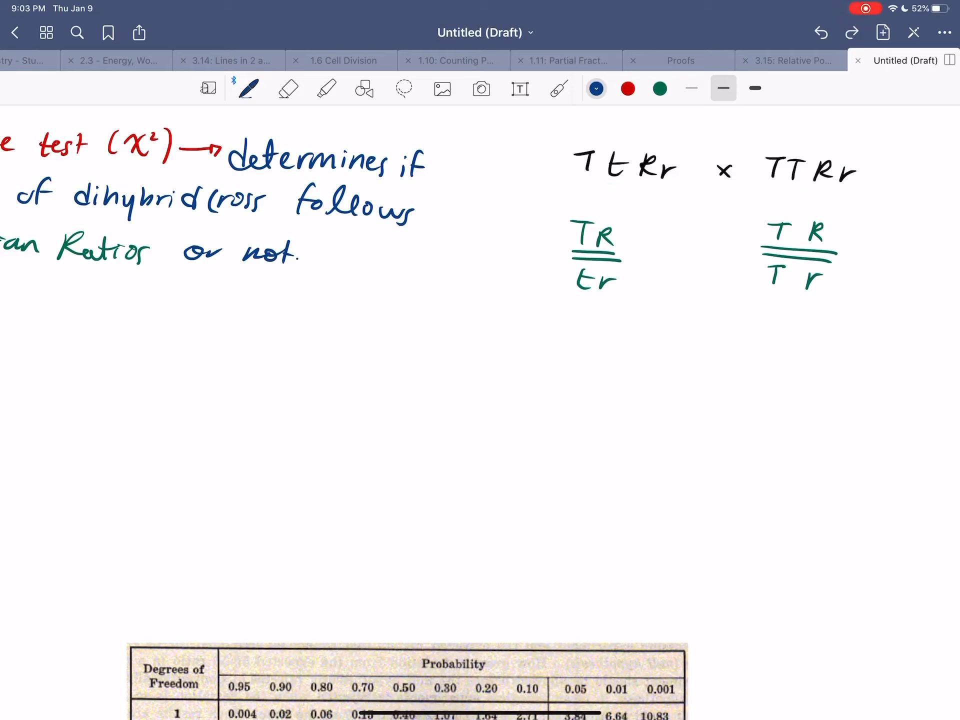
# - Draw curly braces left of both gamete pairs and start a crossed chromosome below
pyautogui.moveTo(555, 211)
pyautogui.mouseDown()
pyautogui.moveTo(533, 240)
pyautogui.moveTo(538, 267)
pyautogui.moveTo(558, 285)
pyautogui.mouseUp()
pyautogui.moveTo(762, 215)
pyautogui.mouseDown()
pyautogui.moveTo(735, 251)
pyautogui.moveTo(754, 288)
pyautogui.mouseUp()
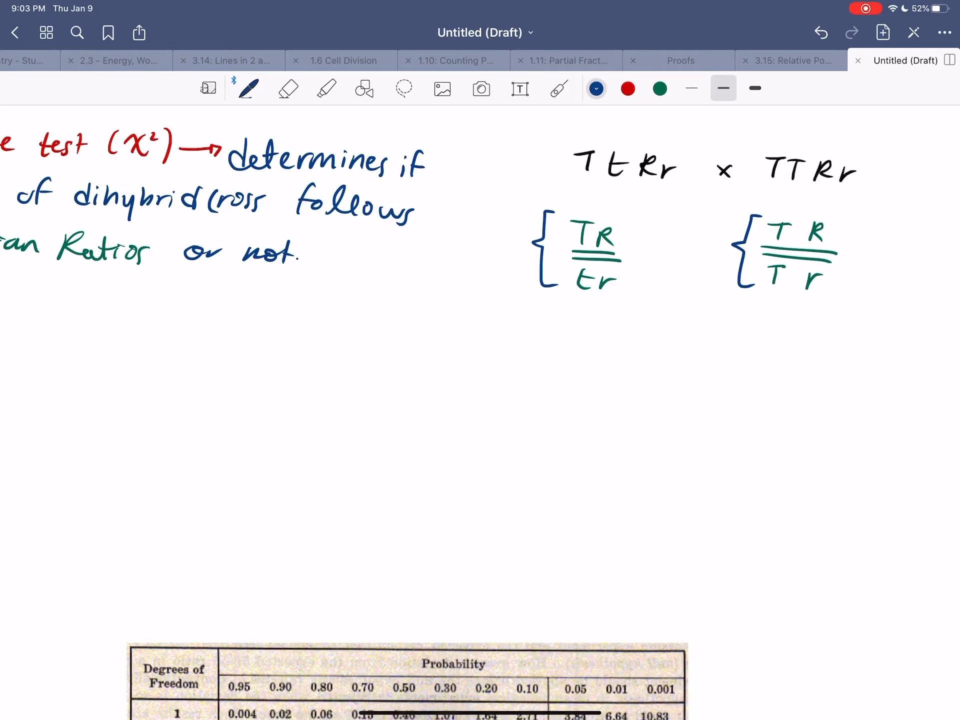
pyautogui.moveTo(489, 318); pyautogui.dragTo(487, 405)
# - Draw two crossed chromosome shapes in blue, each with a red mark at the top
pyautogui.moveTo(531, 307); pyautogui.dragTo(555, 402)
pyautogui.click(627, 89)
pyautogui.moveTo(524, 305); pyautogui.dragTo(517, 324)
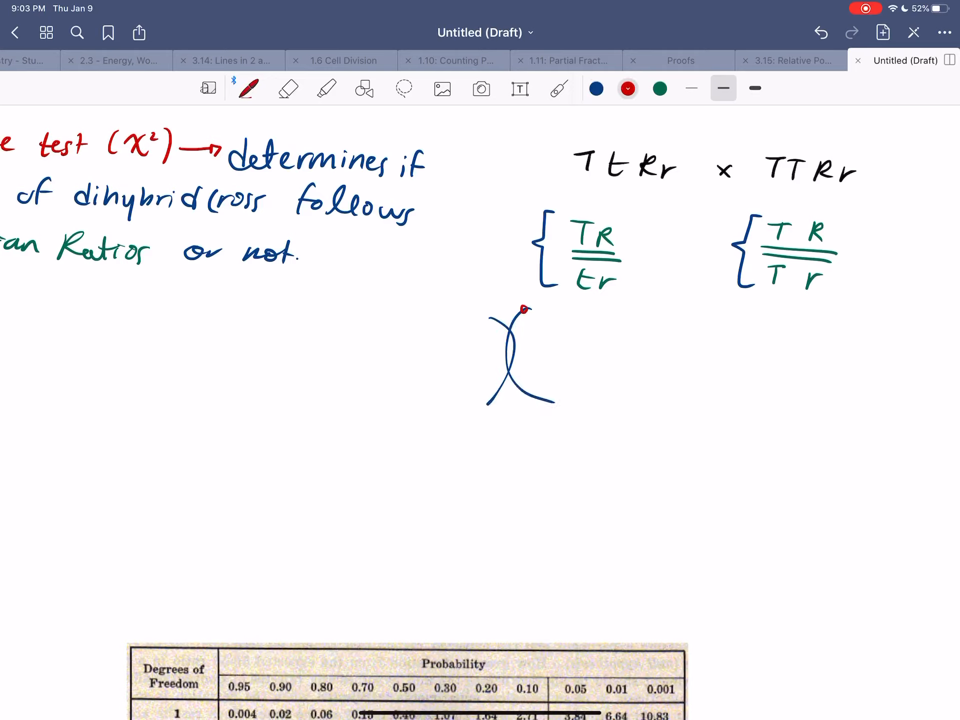
pyautogui.click(596, 89)
pyautogui.moveTo(594, 321); pyautogui.dragTo(624, 418)
pyautogui.moveTo(661, 325); pyautogui.dragTo(680, 406)
pyautogui.click(628, 89)
pyautogui.moveTo(606, 323); pyautogui.dragTo(625, 341)
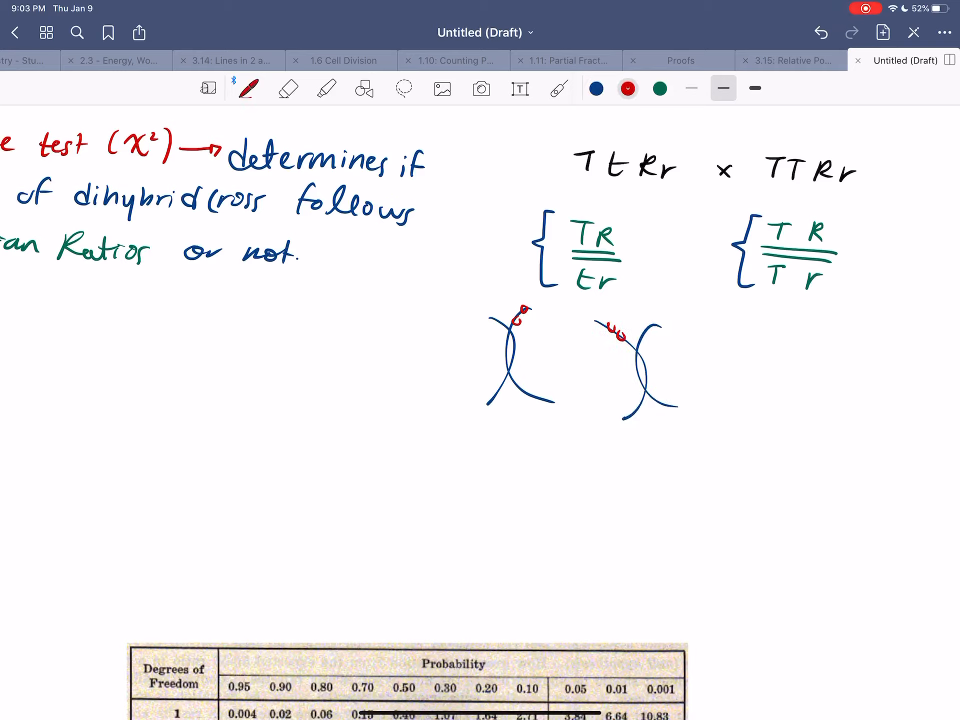
# - Change a swatch to bright blue, loop around the red marks and draw two separated curves below
pyautogui.click(661, 89)
pyautogui.click(659, 89)
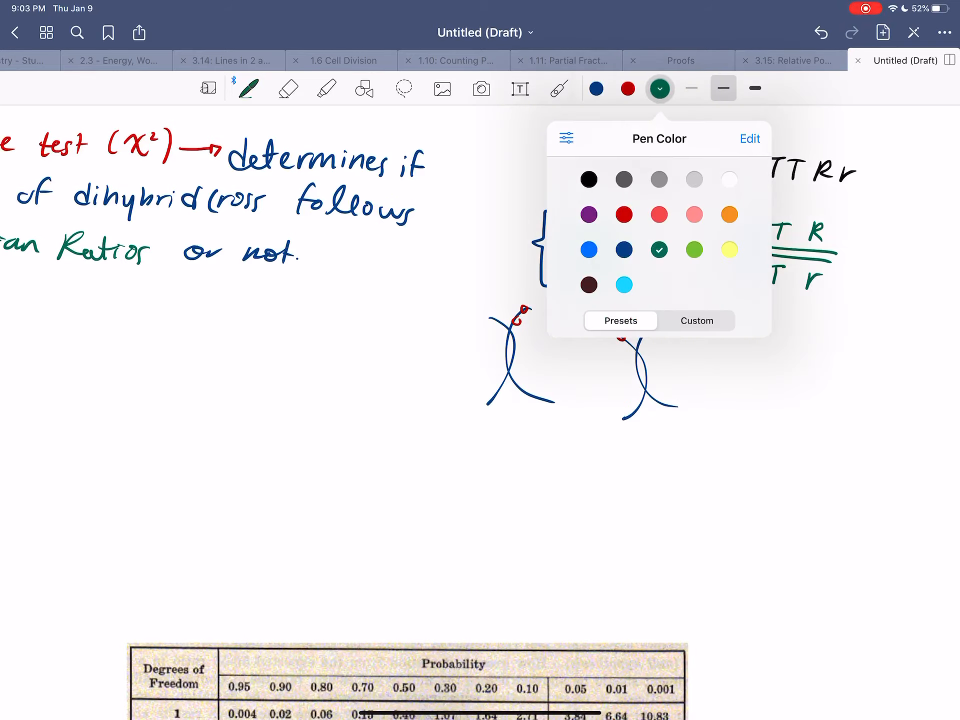
pyautogui.click(589, 249)
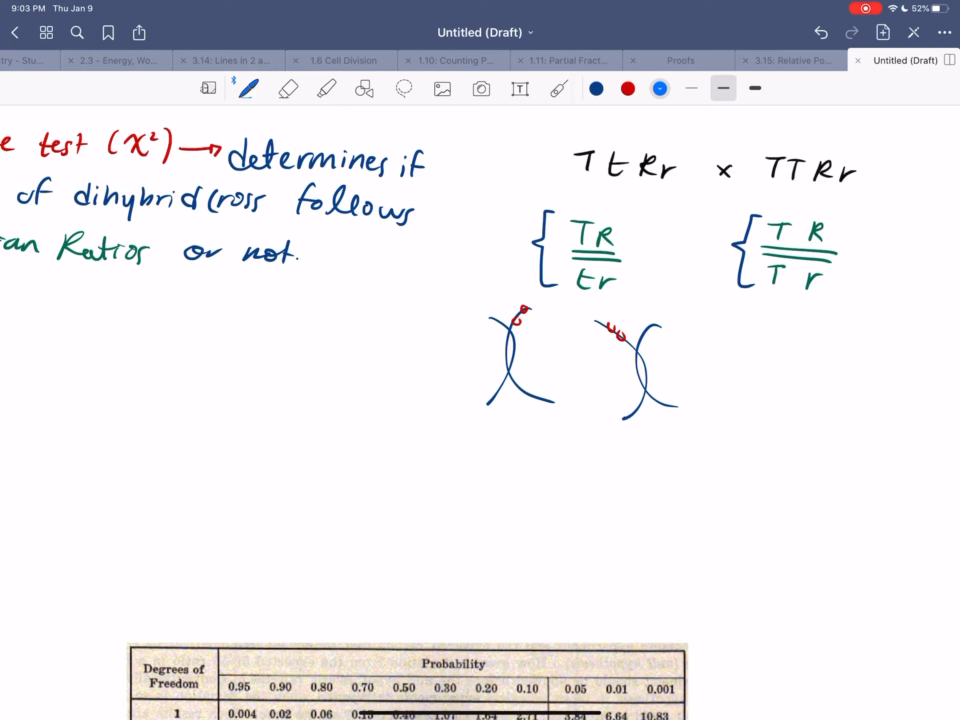
pyautogui.moveTo(544, 298); pyautogui.dragTo(510, 315)
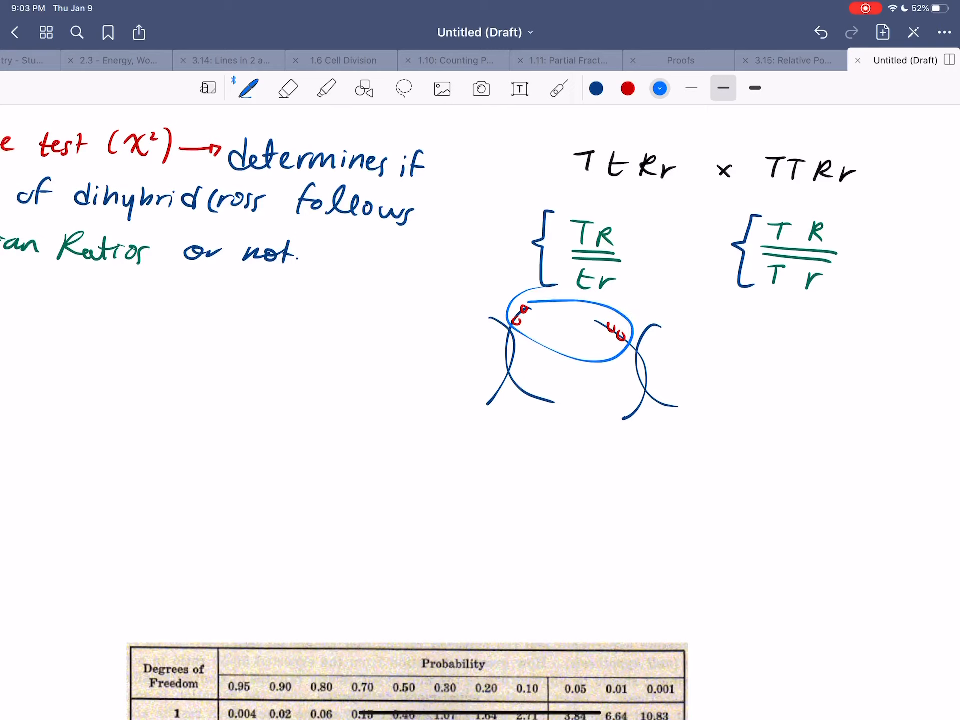
pyautogui.moveTo(460, 452); pyautogui.dragTo(480, 516)
pyautogui.moveTo(552, 450); pyautogui.dragTo(572, 514)
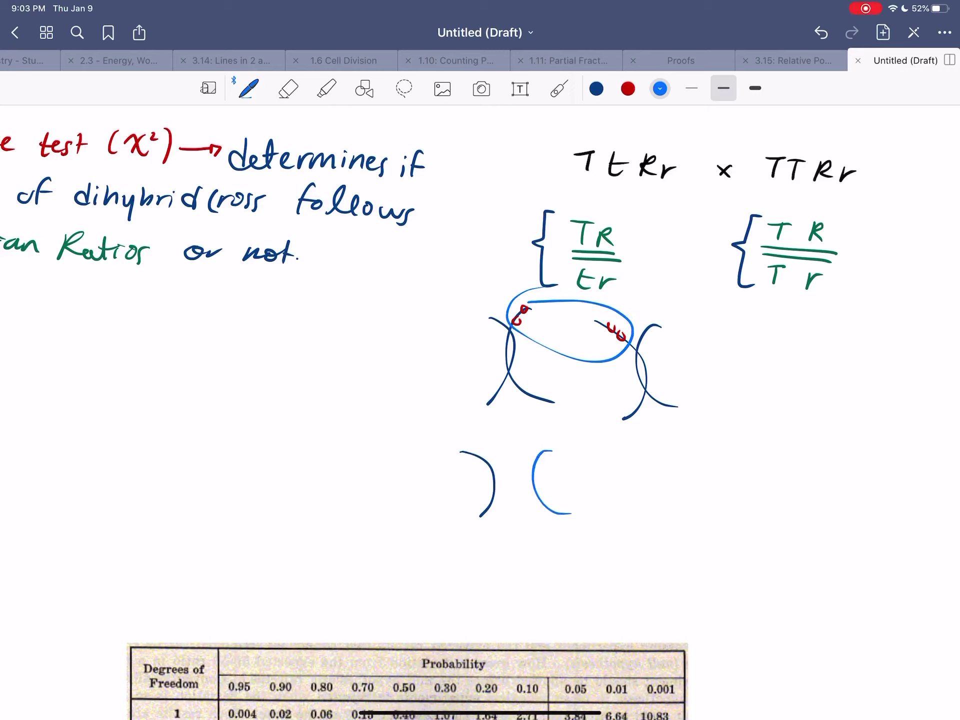
# - Draw the third and fourth separated chromosome curves in dark blue
pyautogui.click(596, 89)
pyautogui.moveTo(593, 455); pyautogui.dragTo(616, 527)
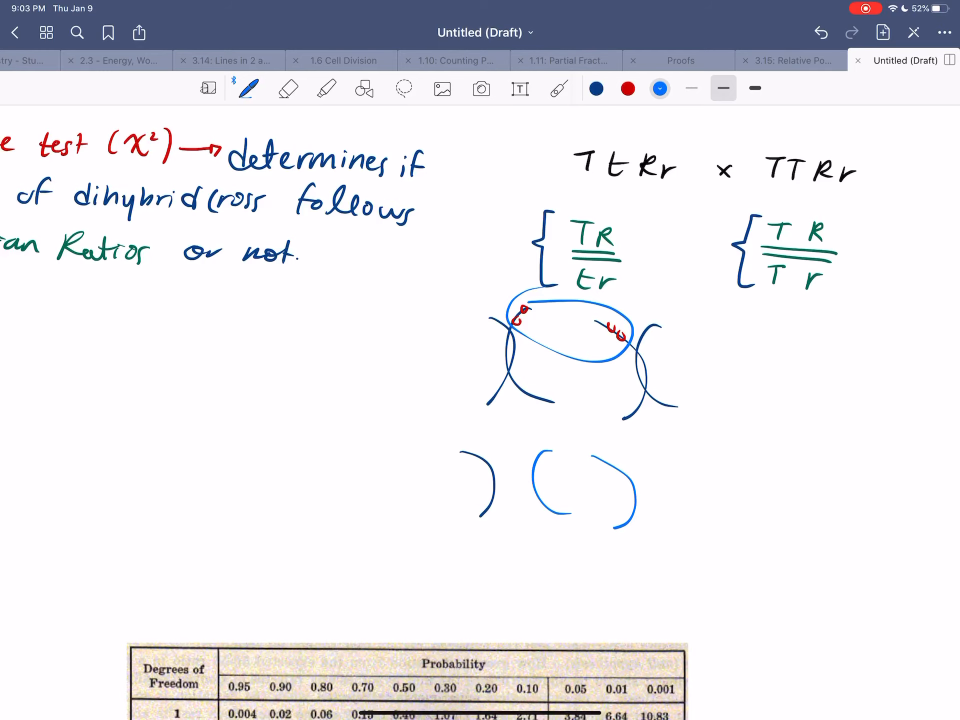
pyautogui.moveTo(673, 435); pyautogui.dragTo(700, 517)
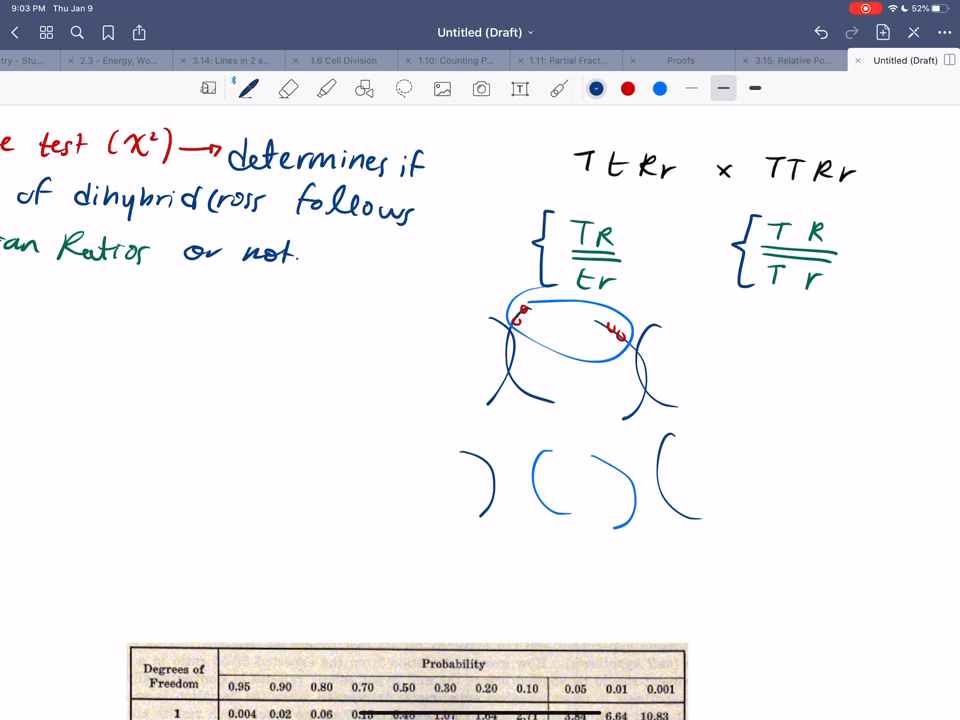
pyautogui.scroll(-2, 480, 413)
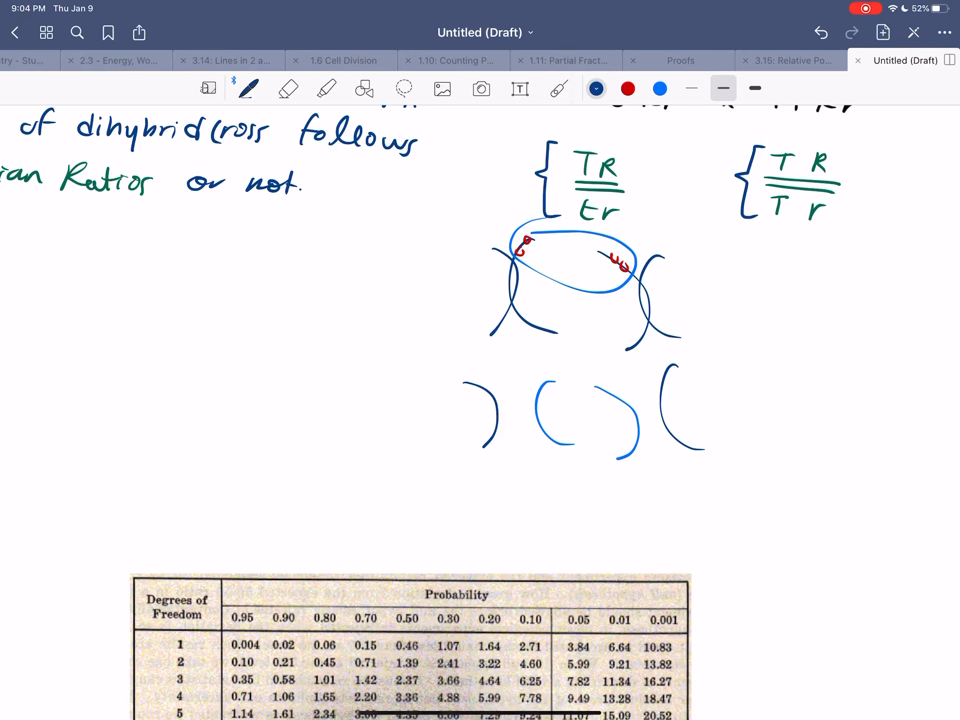
pyautogui.scroll(2, 481, 375)
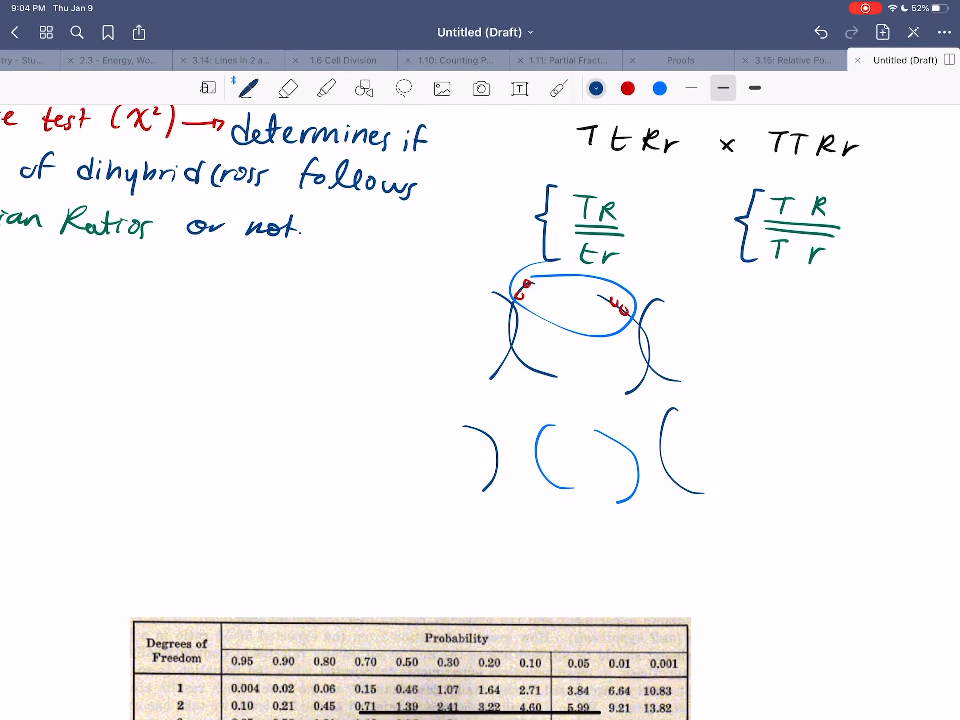
pyautogui.moveTo(413, 335); pyautogui.dragTo(465, 337)
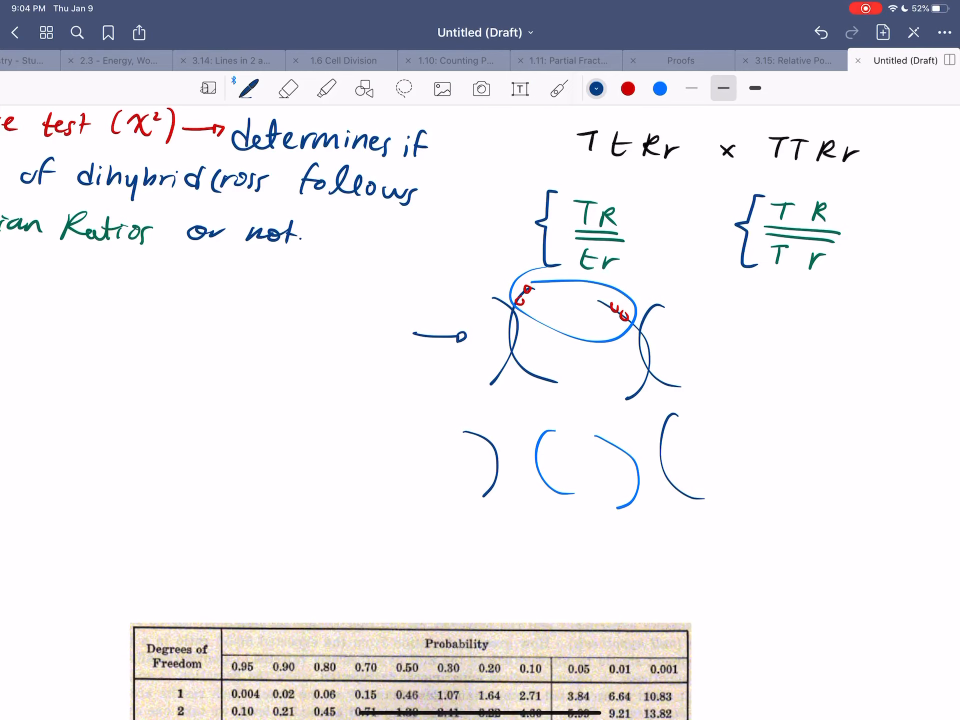
pyautogui.scroll(1, 479, 375)
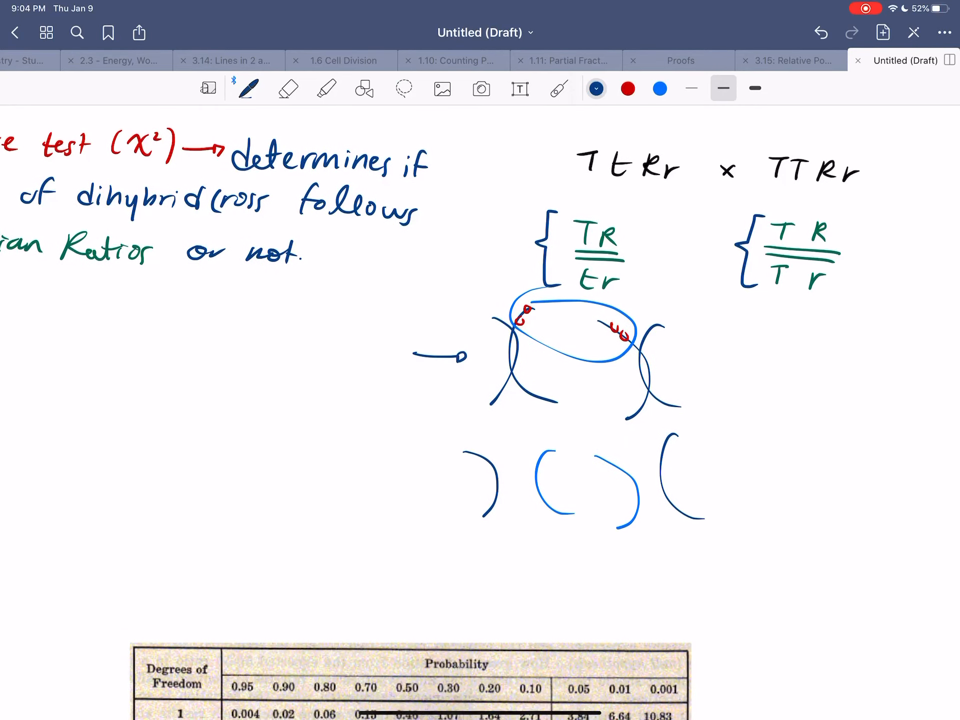
pyautogui.scroll(-2, 480, 375)
pyautogui.moveTo(392, 385); pyautogui.dragTo(443, 394)
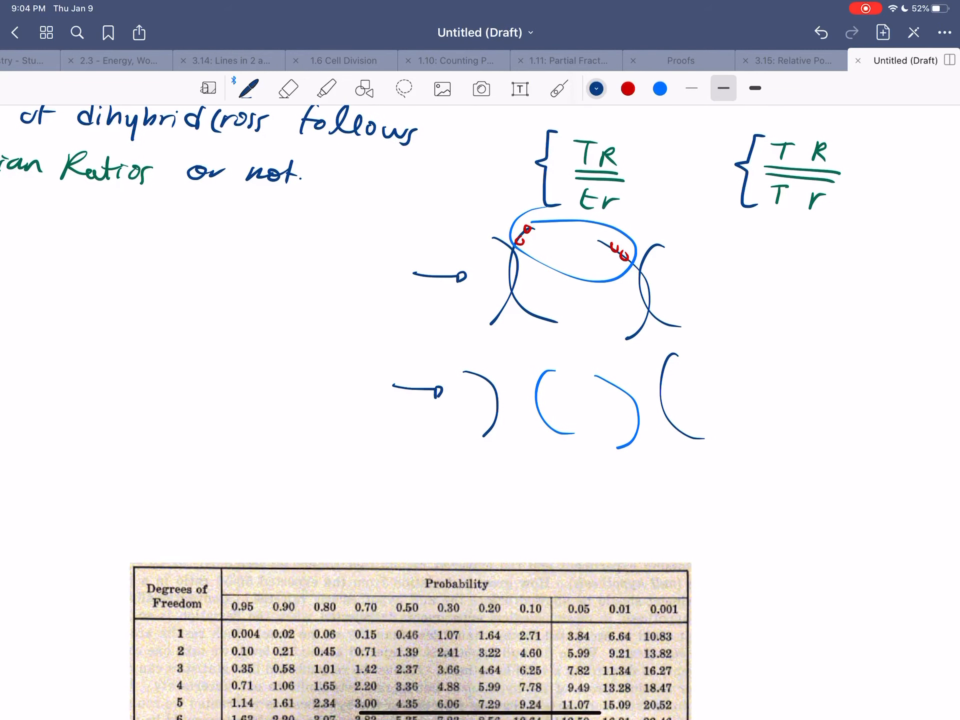
pyautogui.scroll(2, 479, 375)
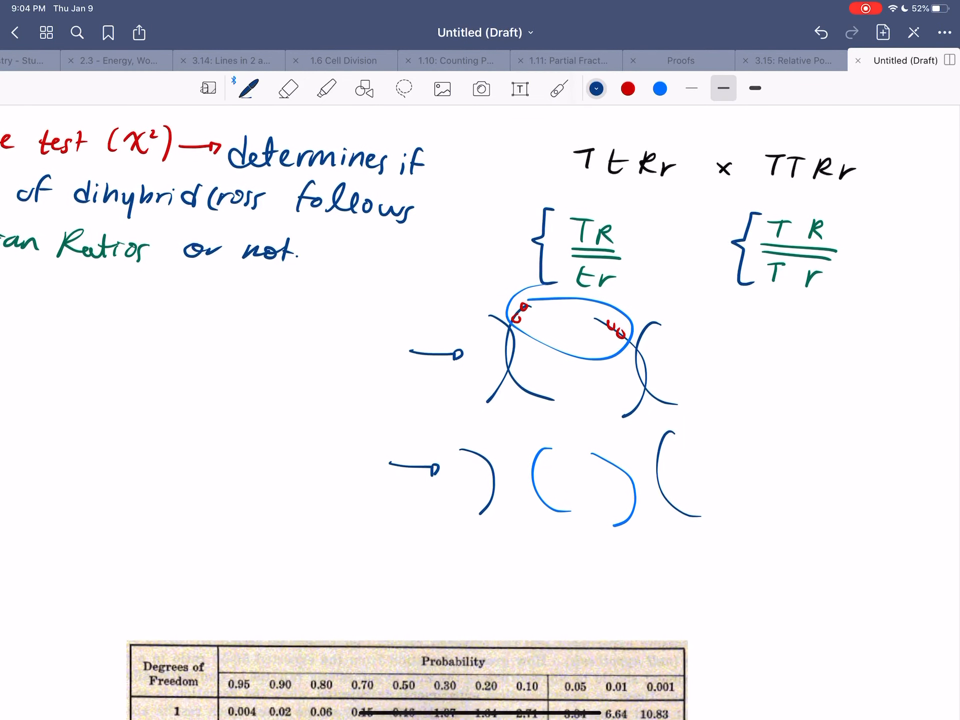
# - Reset the third swatch to dark blue and add a red mark on the left chromosome's lower arm
pyautogui.click(658, 89)
pyautogui.click(590, 250)
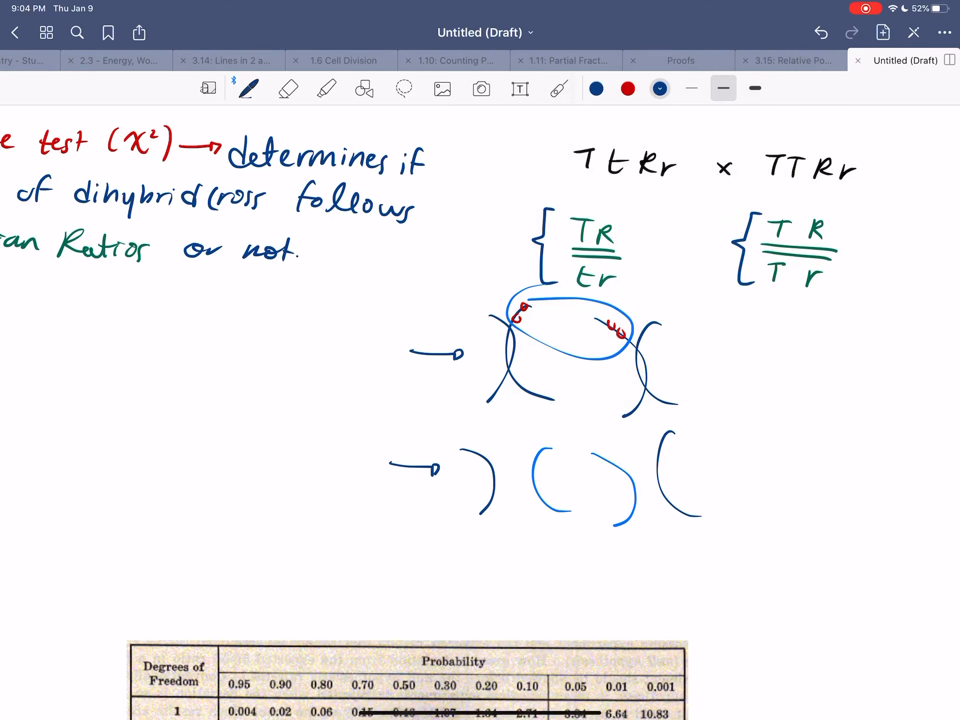
pyautogui.click(628, 89)
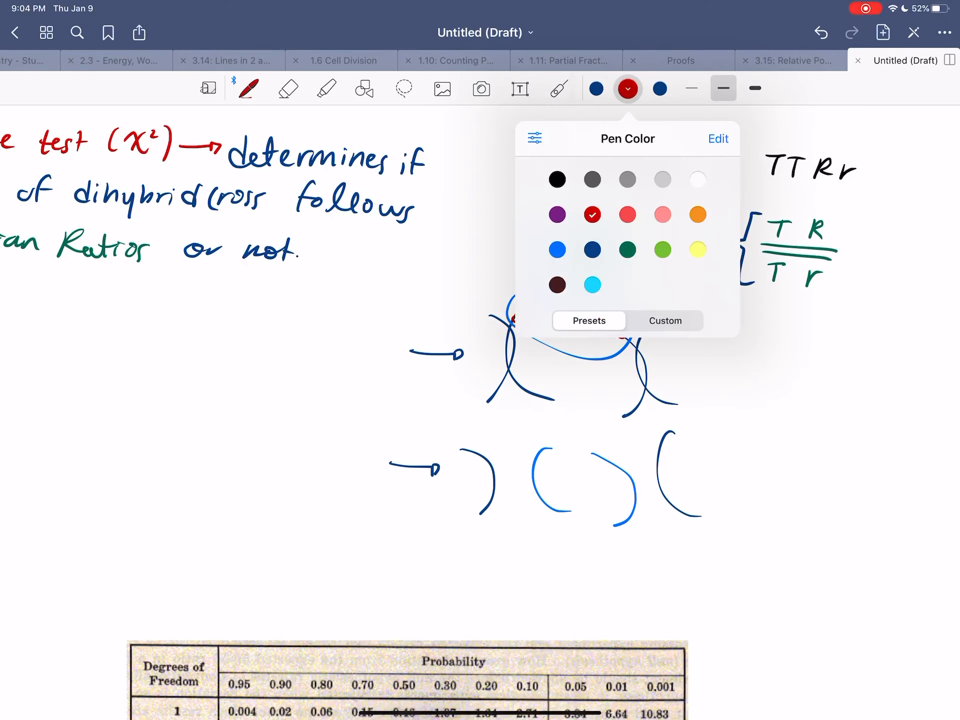
pyautogui.click(450, 413)
pyautogui.moveTo(519, 383); pyautogui.dragTo(525, 391)
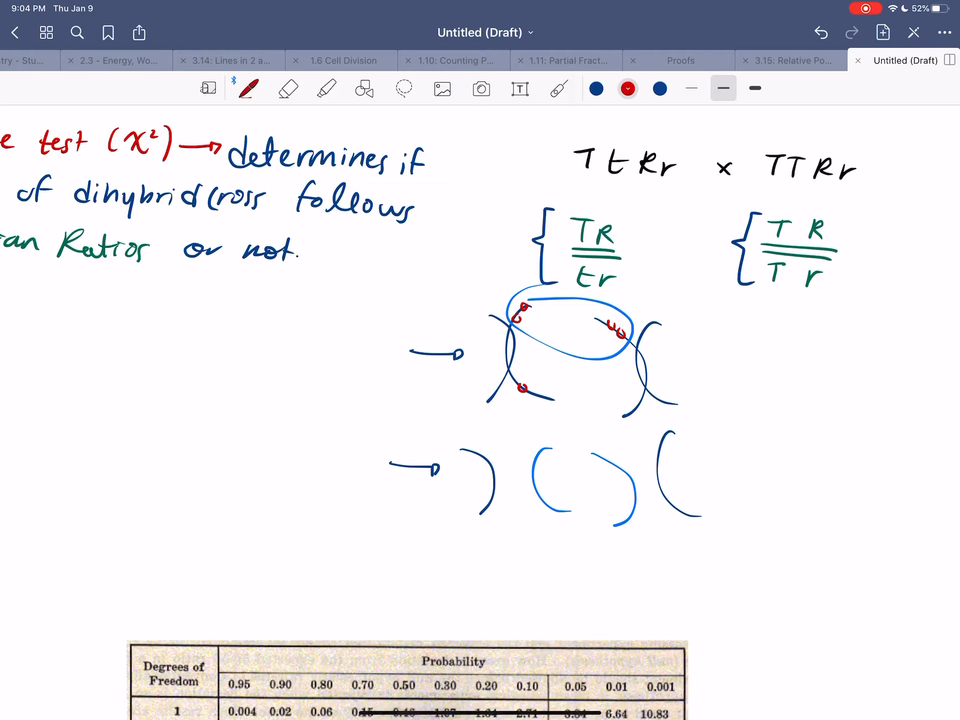
# - Erase the whole chromosome sketch, arrows, red marks and curved arcs with the eraser
pyautogui.click(288, 88)
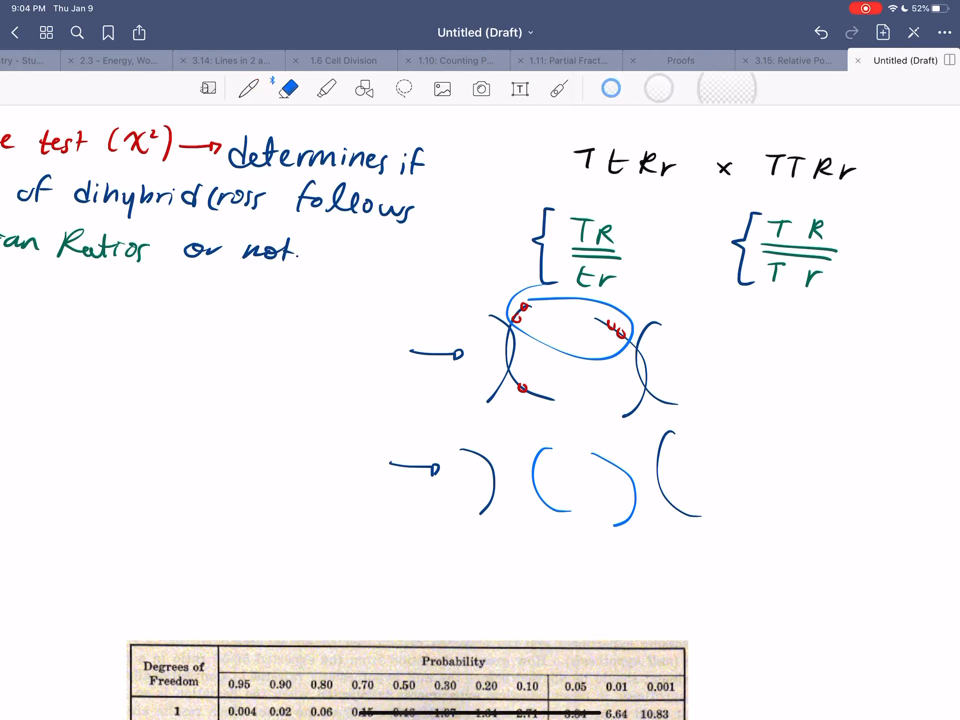
pyautogui.moveTo(434, 467)
pyautogui.mouseDown()
pyautogui.moveTo(398, 464)
pyautogui.moveTo(471, 451)
pyautogui.moveTo(487, 473)
pyautogui.mouseUp()
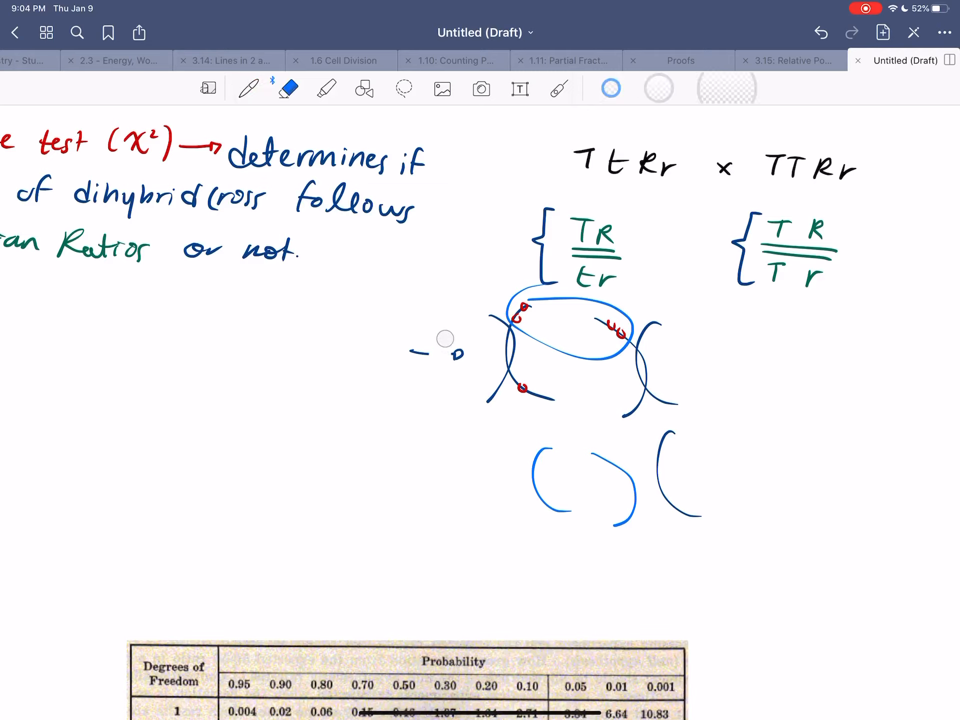
pyautogui.moveTo(446, 339); pyautogui.dragTo(399, 349)
pyautogui.moveTo(510, 334)
pyautogui.mouseDown()
pyautogui.moveTo(500, 313)
pyautogui.moveTo(523, 305)
pyautogui.moveTo(592, 312)
pyautogui.moveTo(622, 338)
pyautogui.moveTo(562, 348)
pyautogui.moveTo(507, 301)
pyautogui.moveTo(647, 322)
pyautogui.moveTo(653, 378)
pyautogui.moveTo(600, 443)
pyautogui.moveTo(630, 520)
pyautogui.moveTo(569, 452)
pyautogui.moveTo(534, 473)
pyautogui.moveTo(523, 387)
pyautogui.mouseUp()
pyautogui.moveTo(690, 431)
pyautogui.mouseDown()
pyautogui.moveTo(685, 511)
pyautogui.moveTo(700, 525)
pyautogui.mouseUp()
# - Return to the pen and settle on red ink
pyautogui.click(248, 89)
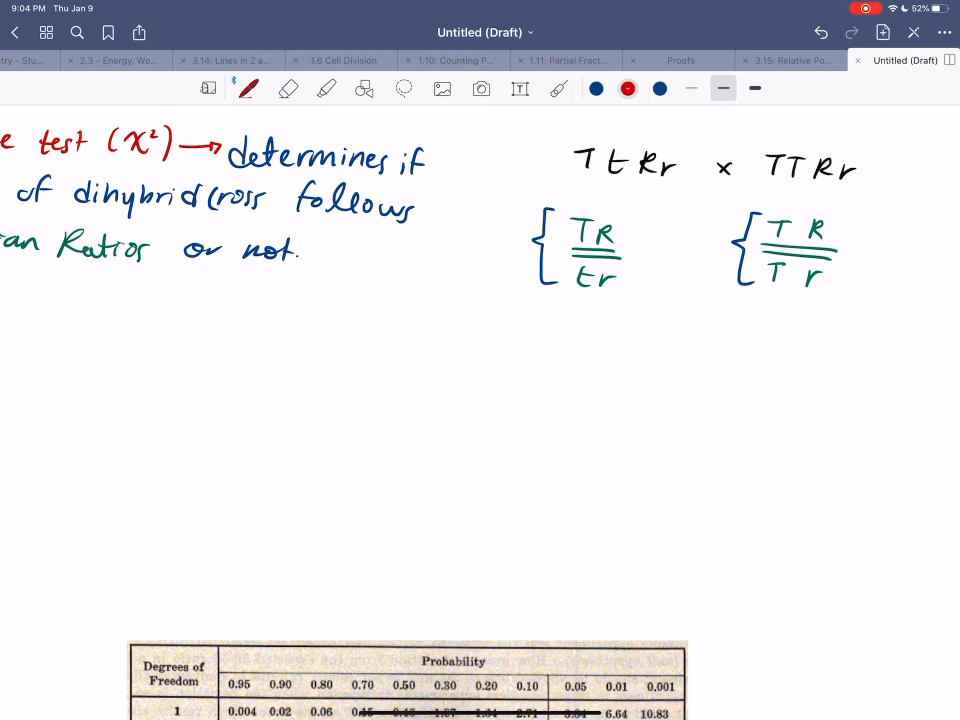
pyautogui.click(596, 89)
pyautogui.click(627, 88)
pyautogui.hscroll(-5, 479, 412)
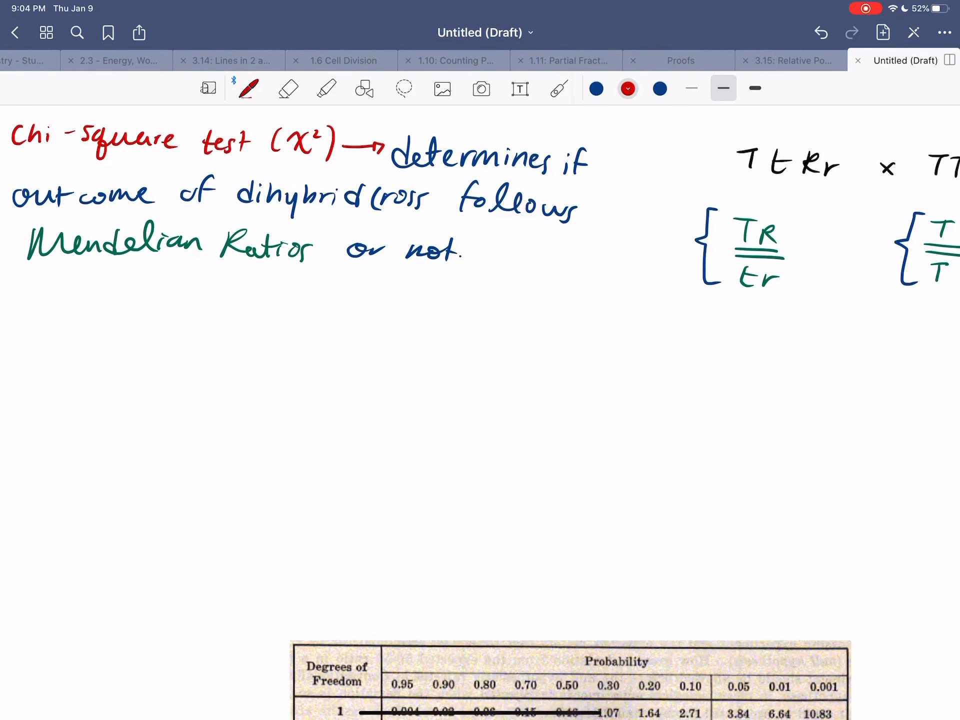
# - Handwrite 'H₀ = null hypothesis' in red below the definition
pyautogui.moveTo(30, 301)
pyautogui.mouseDown()
pyautogui.moveTo(36, 341)
pyautogui.moveTo(52, 341)
pyautogui.mouseUp()
pyautogui.moveTo(57, 328)
pyautogui.mouseDown()
pyautogui.moveTo(64, 341)
pyautogui.moveTo(106, 312)
pyautogui.moveTo(113, 318)
pyautogui.mouseUp()
pyautogui.moveTo(134, 310)
pyautogui.mouseDown()
pyautogui.moveTo(147, 333)
pyautogui.moveTo(258, 323)
pyautogui.moveTo(276, 346)
pyautogui.moveTo(321, 323)
pyautogui.mouseUp()
pyautogui.moveTo(328, 299)
pyautogui.mouseDown()
pyautogui.moveTo(334, 324)
pyautogui.moveTo(359, 321)
pyautogui.moveTo(375, 333)
pyautogui.mouseUp()
pyautogui.moveTo(382, 313); pyautogui.dragTo(387, 333)
pyautogui.moveTo(392, 310); pyautogui.dragTo(396, 332)
# - Set a swatch to green, pick blue ink and start the arrow note under H₀
pyautogui.click(660, 89)
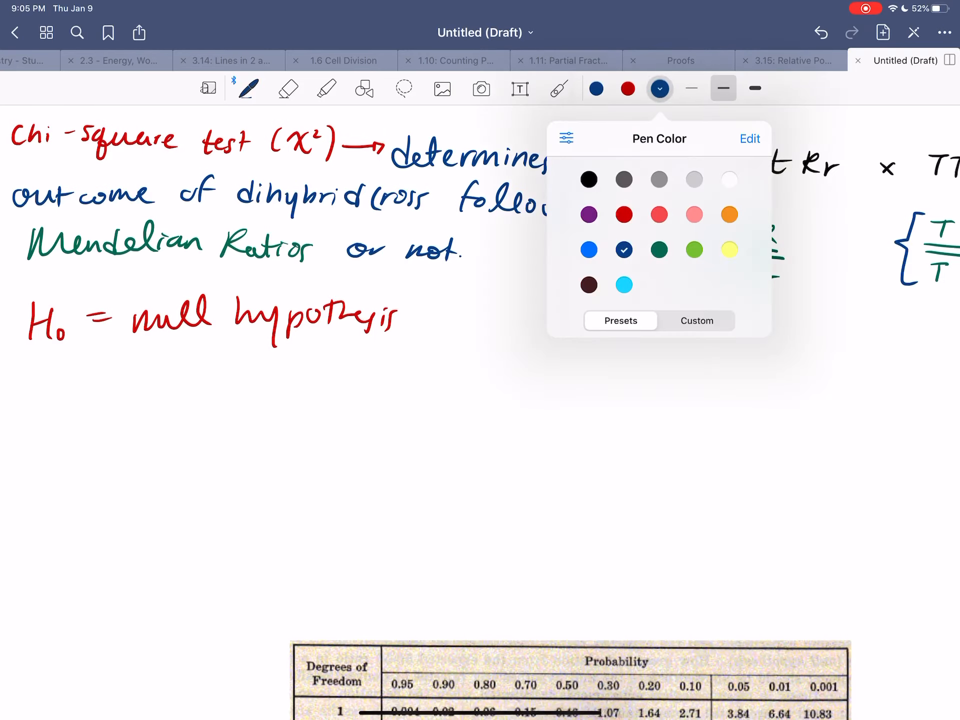
pyautogui.click(597, 89)
pyautogui.click(596, 89)
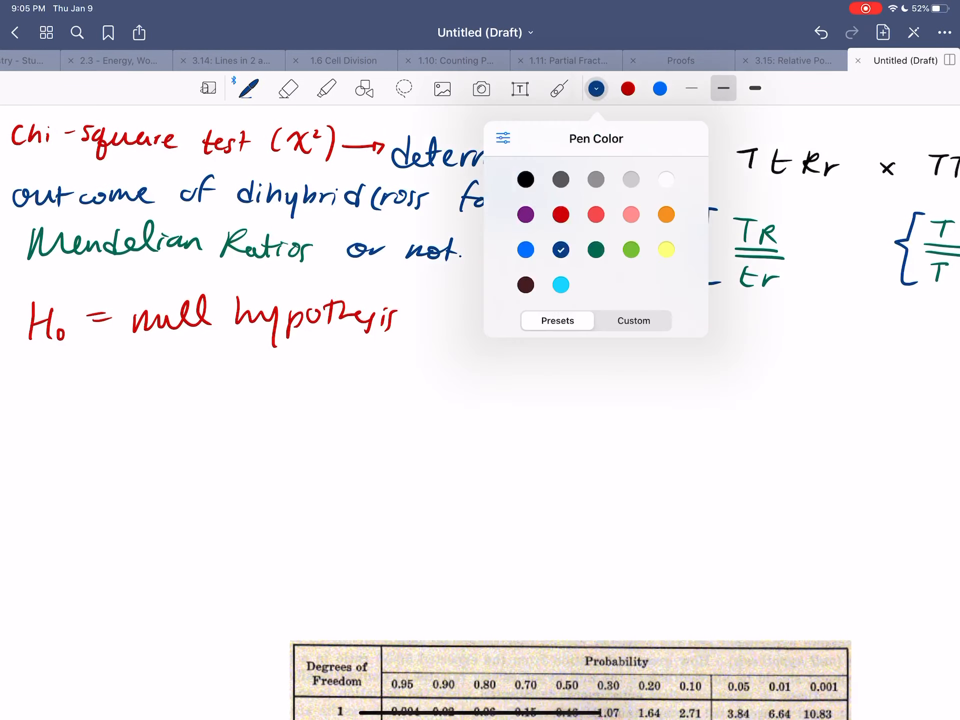
pyautogui.click(561, 247)
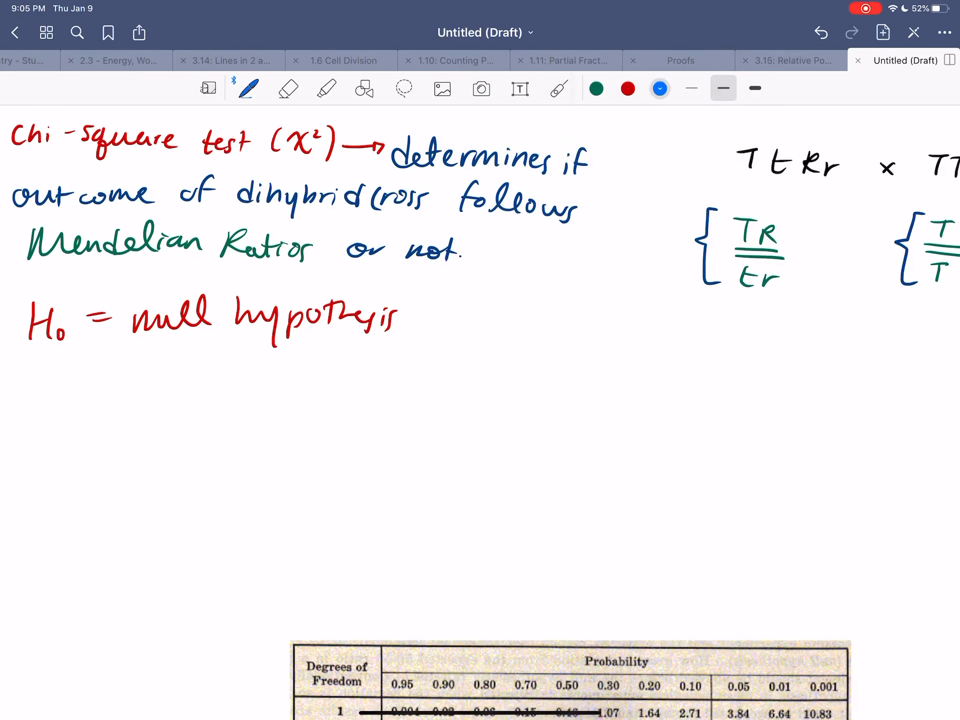
pyautogui.click(659, 89)
pyautogui.click(658, 89)
pyautogui.scroll(-1, 479, 413)
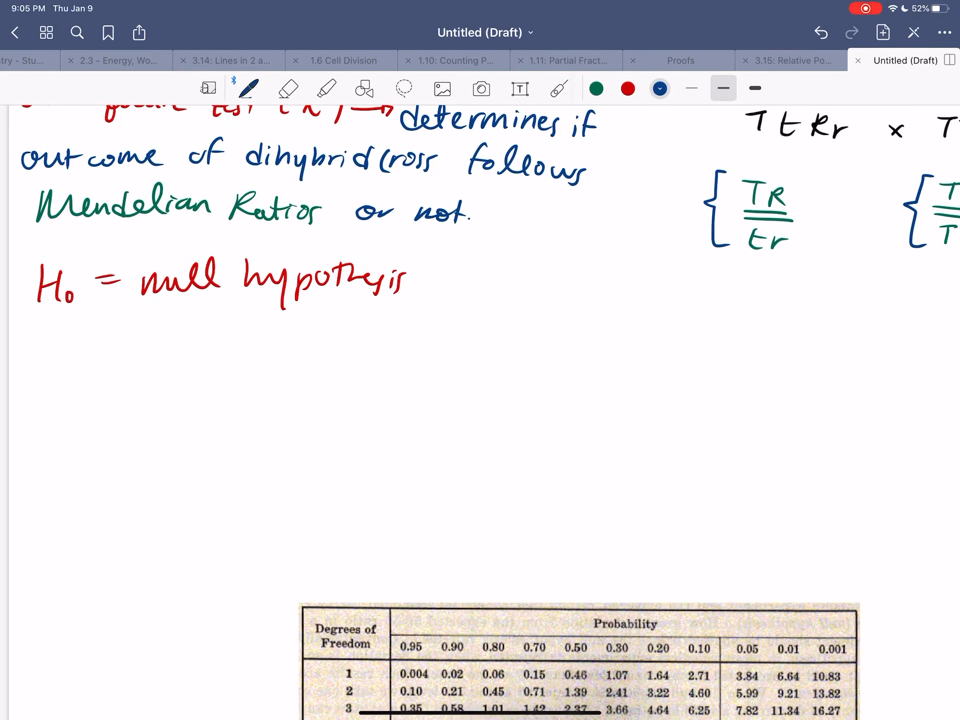
pyautogui.scroll(1, 479, 413)
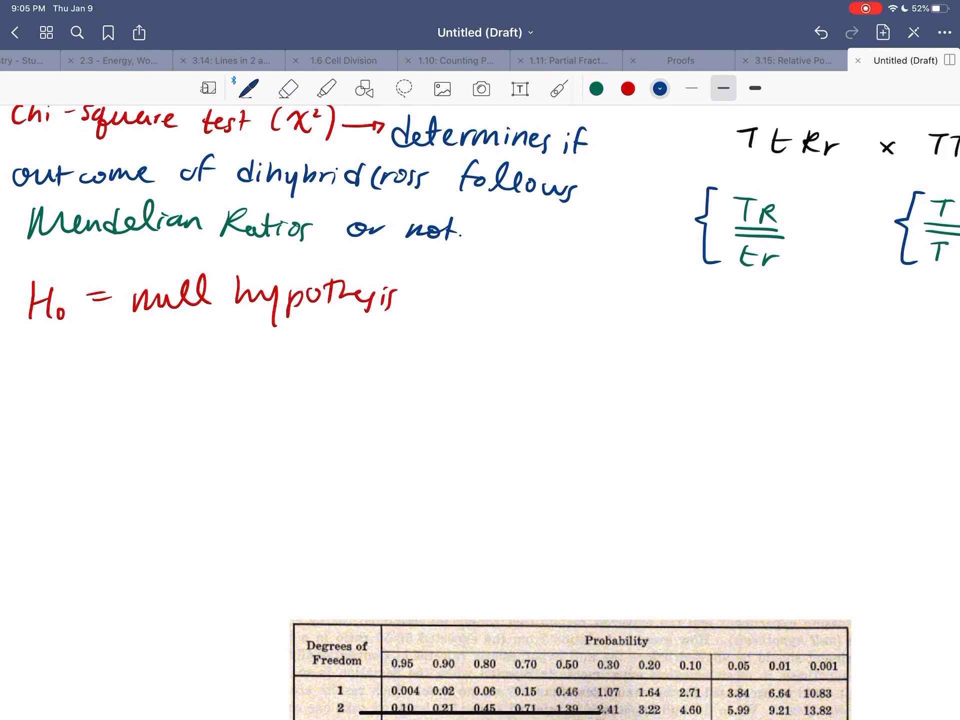
pyautogui.moveTo(30, 345)
pyautogui.mouseDown()
pyautogui.moveTo(71, 378)
pyautogui.moveTo(134, 388)
pyautogui.mouseUp()
# - Write 'assume our observed outcomes follow mendelian ratios' in blue
pyautogui.moveTo(134, 375); pyautogui.dragTo(149, 384)
pyautogui.moveTo(153, 373)
pyautogui.mouseDown()
pyautogui.moveTo(163, 383)
pyautogui.moveTo(250, 378)
pyautogui.moveTo(306, 358)
pyautogui.moveTo(312, 375)
pyautogui.mouseUp()
pyautogui.moveTo(318, 357)
pyautogui.mouseDown()
pyautogui.moveTo(330, 375)
pyautogui.moveTo(393, 372)
pyautogui.mouseUp()
pyautogui.moveTo(400, 354)
pyautogui.mouseDown()
pyautogui.moveTo(408, 375)
pyautogui.moveTo(479, 357)
pyautogui.moveTo(531, 365)
pyautogui.moveTo(537, 381)
pyautogui.mouseUp()
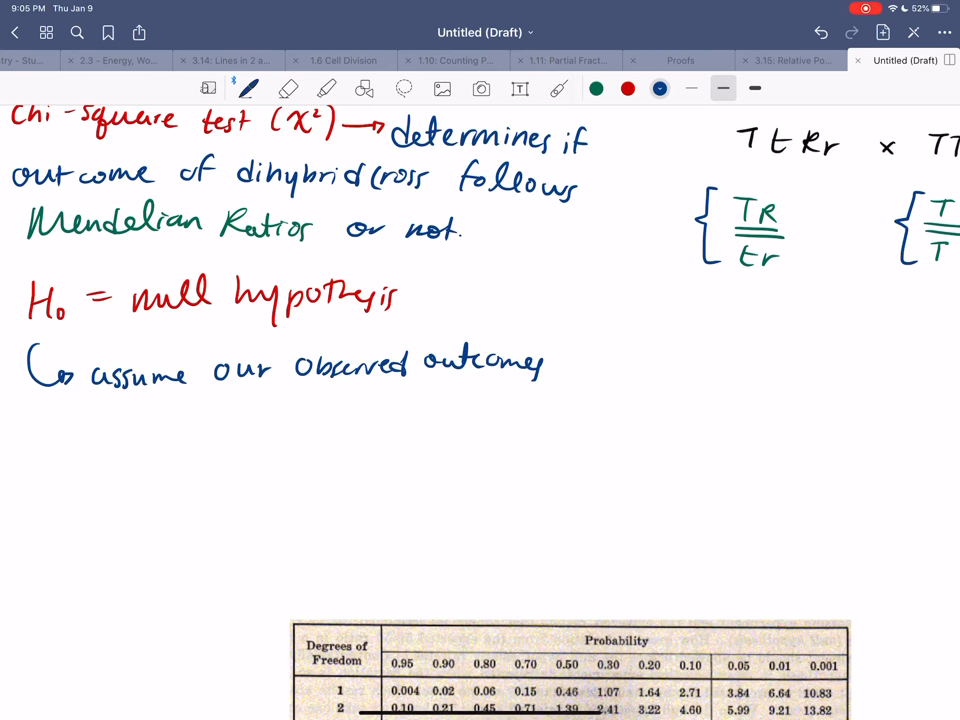
pyautogui.moveTo(81, 411)
pyautogui.mouseDown()
pyautogui.moveTo(84, 444)
pyautogui.moveTo(104, 433)
pyautogui.mouseUp()
pyautogui.moveTo(105, 408)
pyautogui.mouseDown()
pyautogui.moveTo(129, 435)
pyautogui.moveTo(163, 421)
pyautogui.moveTo(257, 429)
pyautogui.mouseUp()
pyautogui.moveTo(267, 409)
pyautogui.mouseDown()
pyautogui.moveTo(263, 428)
pyautogui.moveTo(427, 426)
pyautogui.mouseUp()
pyautogui.moveTo(425, 398)
pyautogui.mouseDown()
pyautogui.moveTo(427, 425)
pyautogui.moveTo(458, 423)
pyautogui.mouseUp()
pyautogui.moveTo(456, 412); pyautogui.dragTo(468, 429)
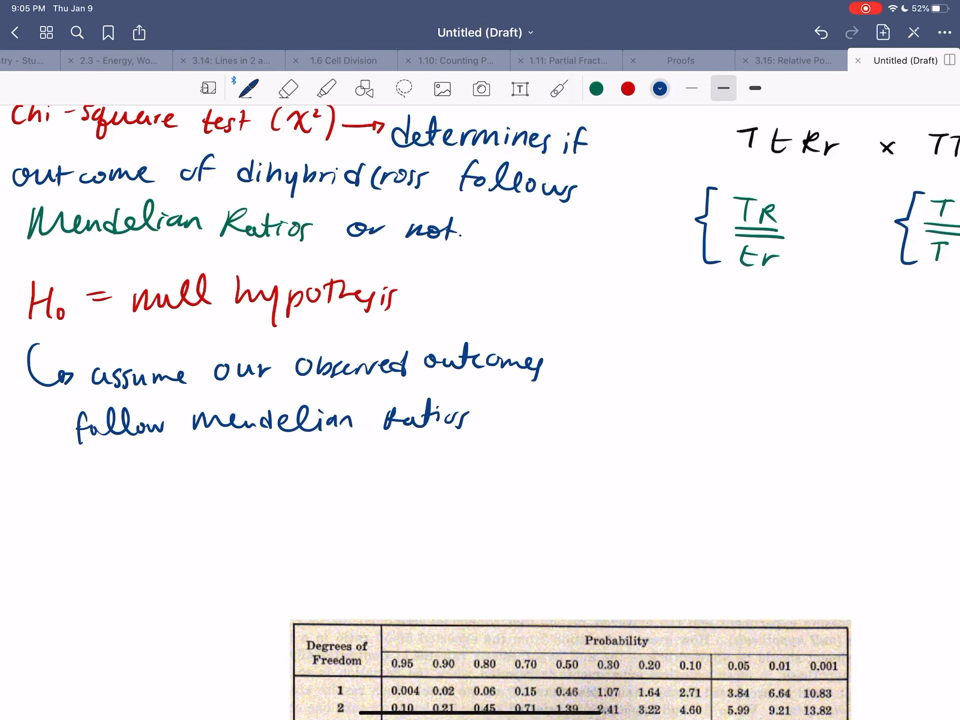
pyautogui.scroll(-3, 480, 412)
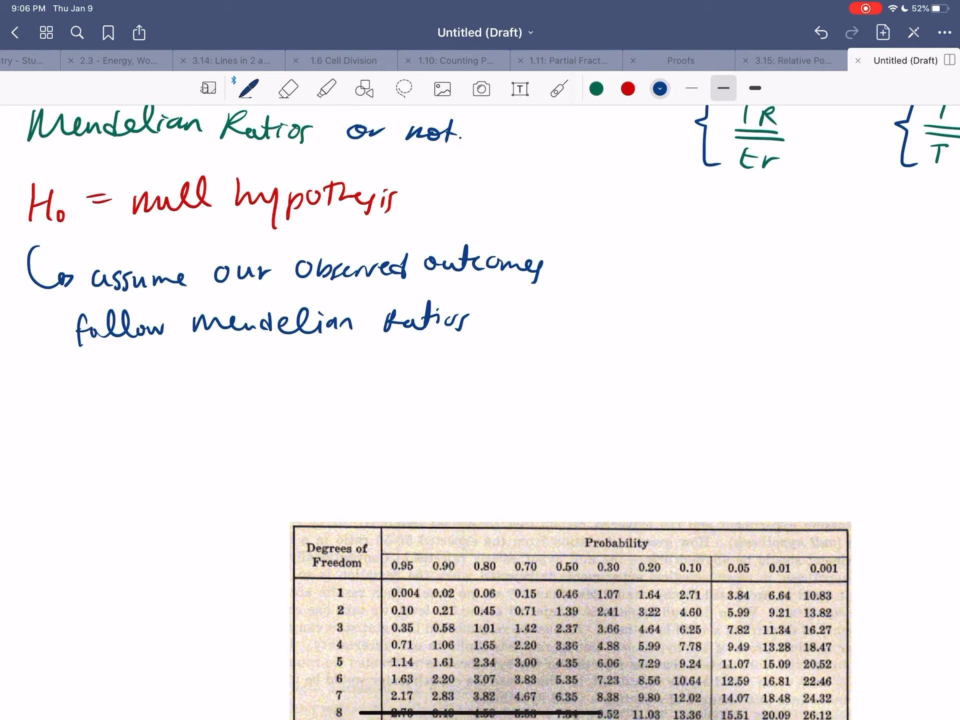
pyautogui.scroll(-2, 479, 412)
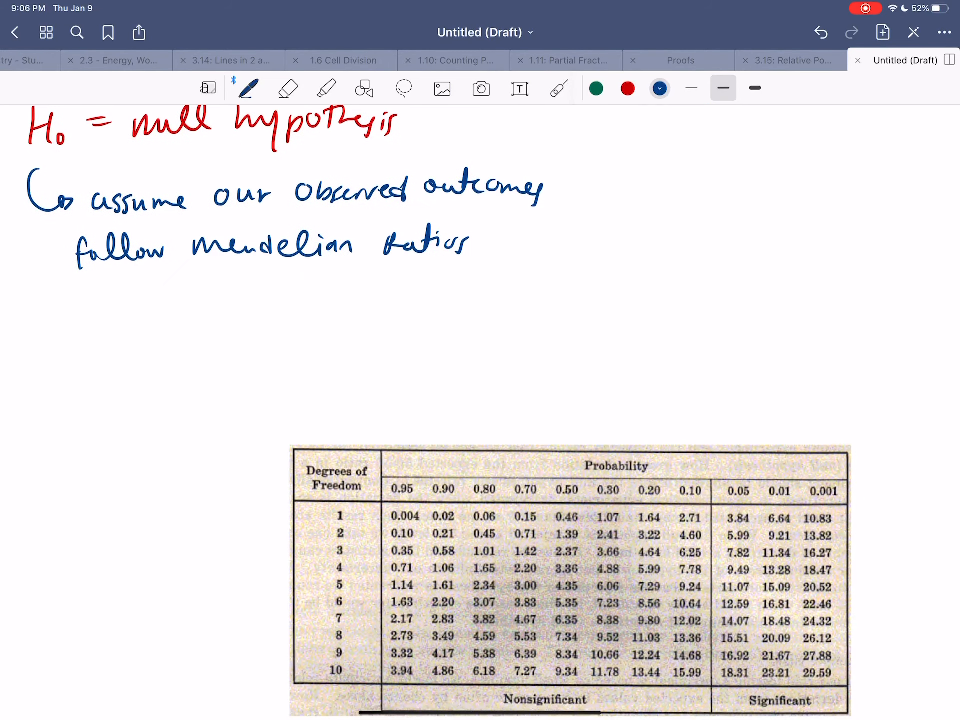
pyautogui.scroll(-2, 480, 413)
pyautogui.scroll(-3, 480, 376)
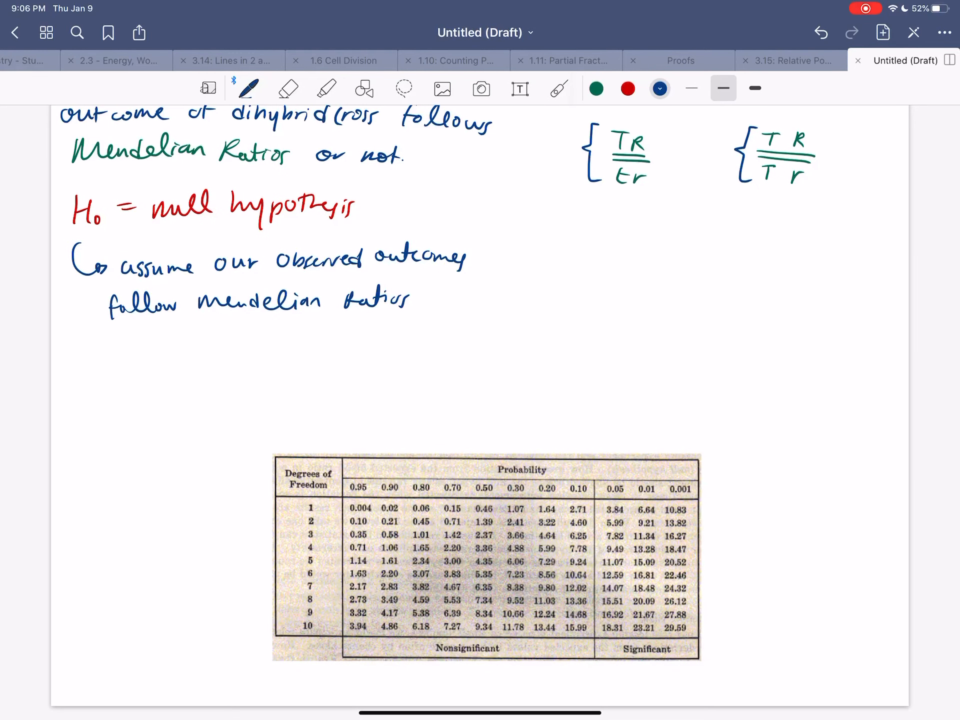
pyautogui.scroll(2, 480, 413)
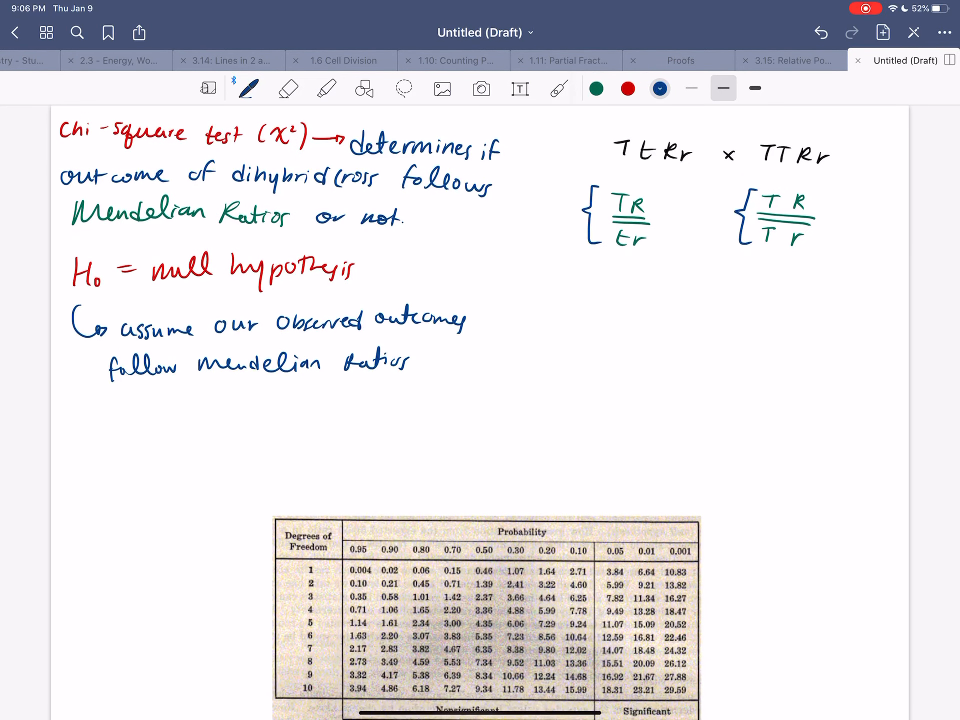
pyautogui.scroll(-2, 480, 412)
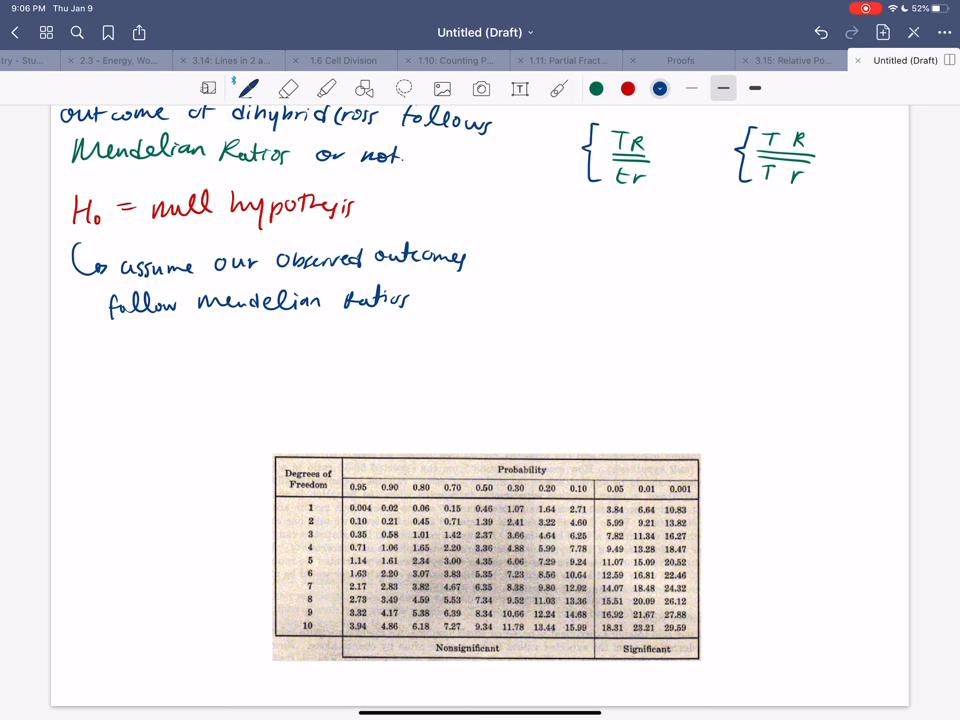
pyautogui.scroll(2, 480, 413)
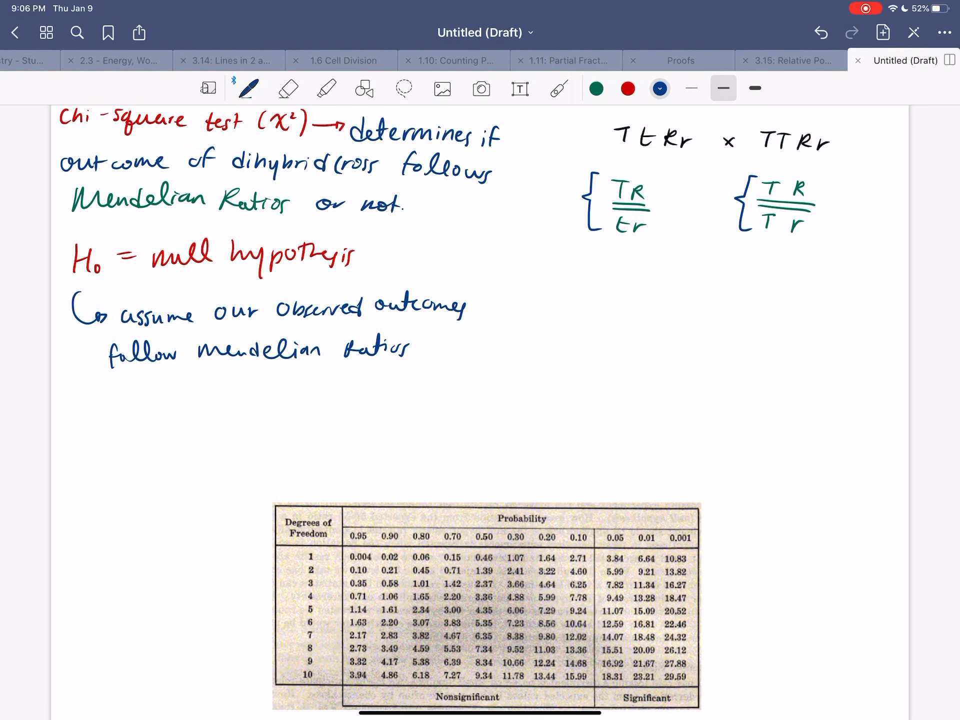
pyautogui.scroll(-2, 480, 412)
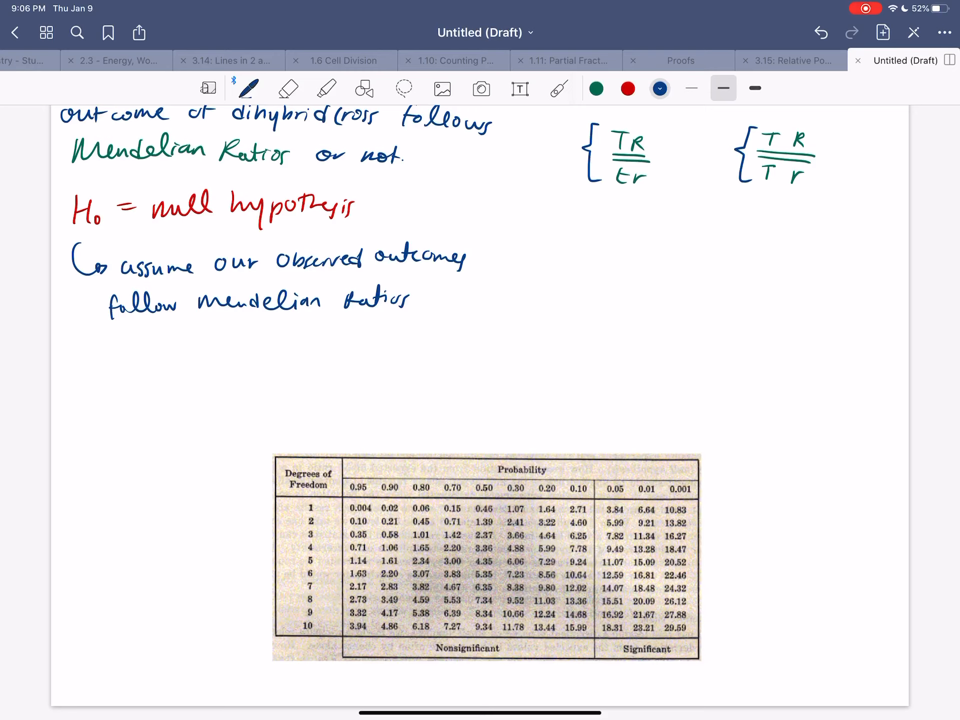
# - Add '>0.05 accept H₀' below and switch the ink to red
pyautogui.moveTo(127, 336)
pyautogui.mouseDown()
pyautogui.moveTo(143, 350)
pyautogui.moveTo(279, 346)
pyautogui.moveTo(301, 357)
pyautogui.moveTo(311, 345)
pyautogui.moveTo(349, 344)
pyautogui.mouseUp()
pyautogui.moveTo(360, 324)
pyautogui.mouseDown()
pyautogui.moveTo(360, 344)
pyautogui.moveTo(370, 345)
pyautogui.mouseUp()
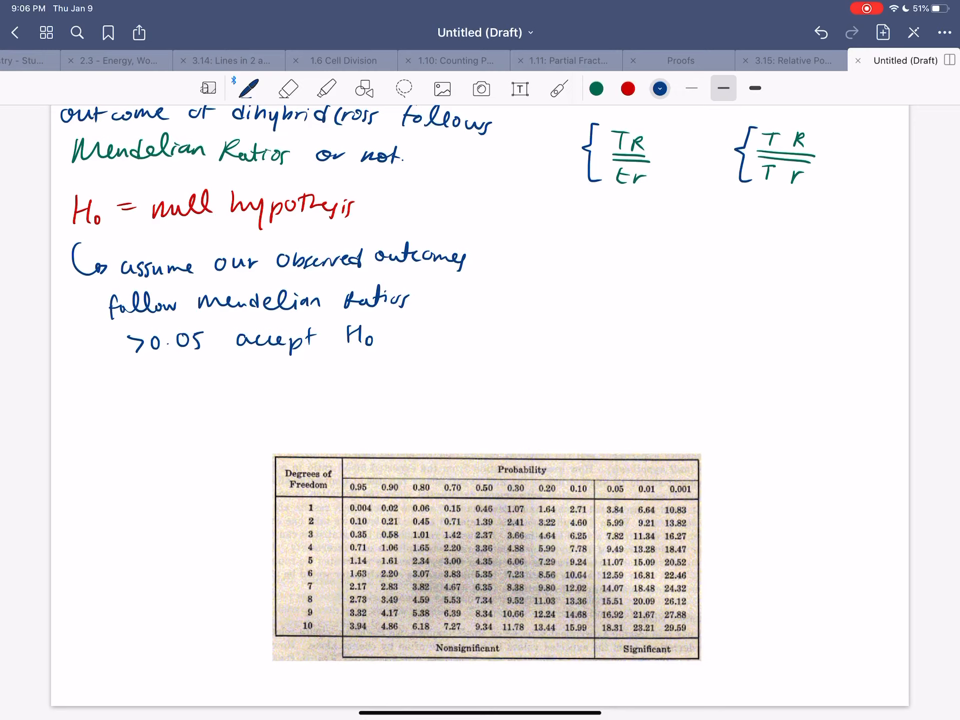
pyautogui.click(628, 88)
# - Write 'HA =' in red, then '<0.05 (5%) H₀ (reject)' in blue beside the hook arrow
pyautogui.moveTo(77, 398)
pyautogui.mouseDown()
pyautogui.moveTo(79, 420)
pyautogui.moveTo(117, 420)
pyautogui.moveTo(144, 400)
pyautogui.moveTo(174, 415)
pyautogui.moveTo(387, 390)
pyautogui.moveTo(408, 403)
pyautogui.moveTo(465, 384)
pyautogui.moveTo(473, 397)
pyautogui.moveTo(528, 335)
pyautogui.mouseUp()
pyautogui.click(660, 89)
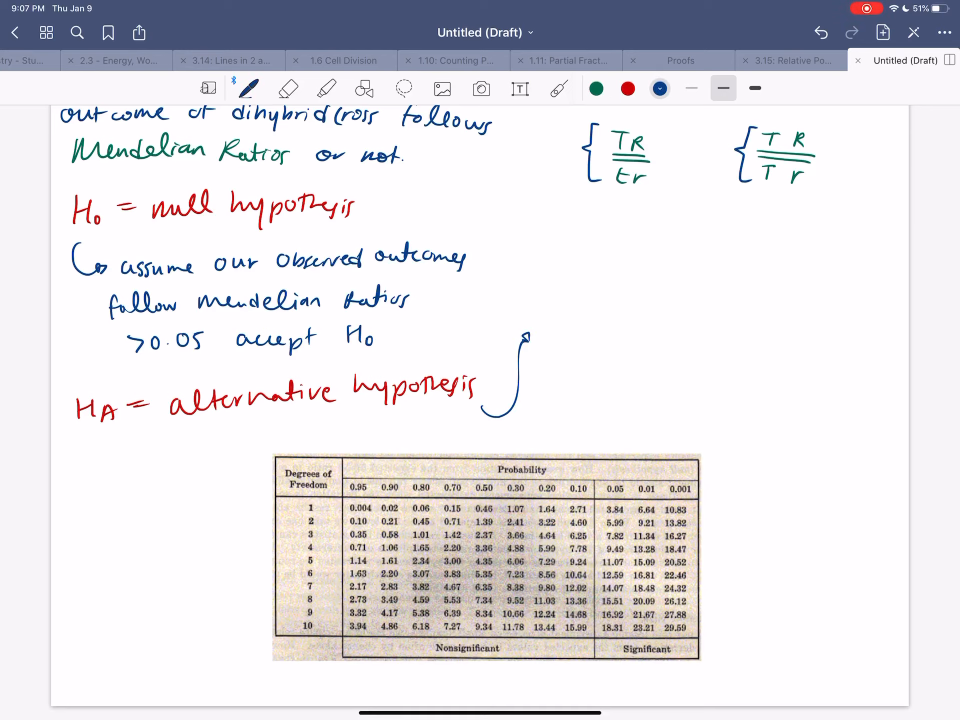
pyautogui.moveTo(595, 300)
pyautogui.mouseDown()
pyautogui.moveTo(597, 317)
pyautogui.moveTo(636, 312)
pyautogui.mouseUp()
pyautogui.moveTo(652, 299); pyautogui.dragTo(641, 316)
pyautogui.moveTo(690, 290)
pyautogui.mouseDown()
pyautogui.moveTo(688, 314)
pyautogui.moveTo(702, 313)
pyautogui.mouseUp()
pyautogui.moveTo(715, 299); pyautogui.dragTo(743, 327)
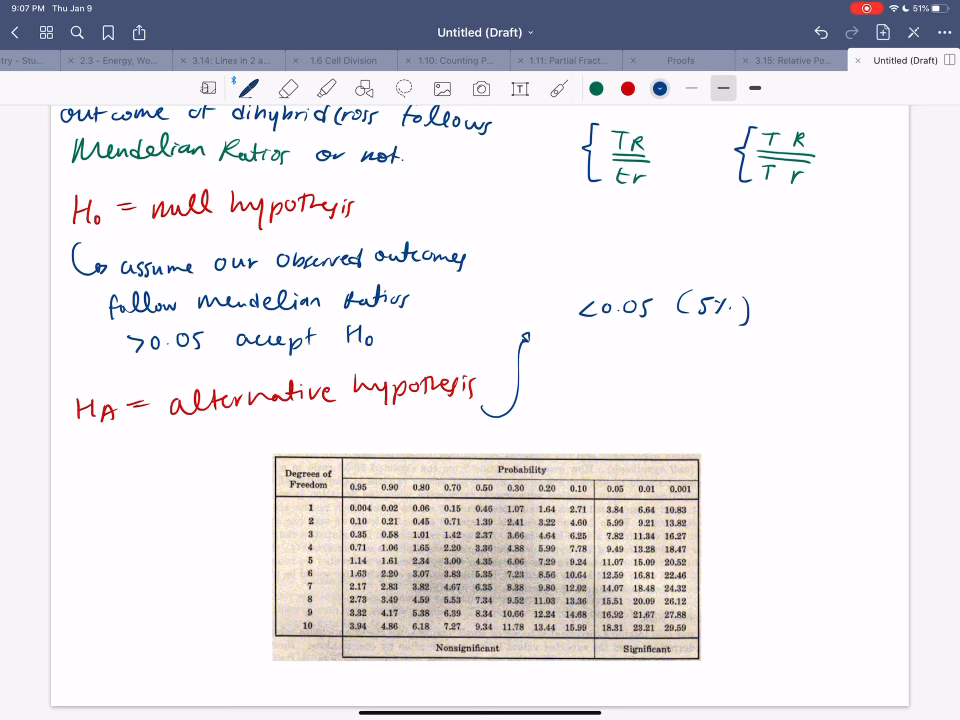
pyautogui.moveTo(582, 325)
pyautogui.mouseDown()
pyautogui.moveTo(593, 347)
pyautogui.moveTo(660, 343)
pyautogui.mouseUp()
pyautogui.moveTo(655, 336)
pyautogui.mouseDown()
pyautogui.moveTo(665, 365)
pyautogui.moveTo(688, 345)
pyautogui.moveTo(712, 345)
pyautogui.moveTo(714, 358)
pyautogui.mouseUp()
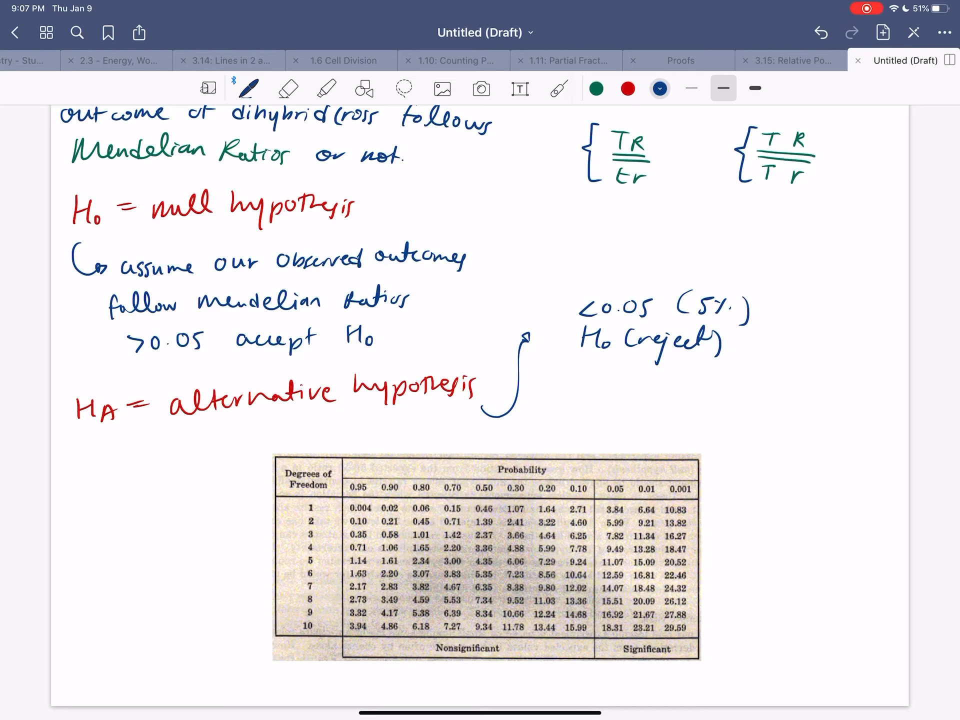
# - Add '- linkage!' below reject and '- no linkage!' after the ratios line
pyautogui.moveTo(564, 368)
pyautogui.mouseDown()
pyautogui.moveTo(653, 375)
pyautogui.moveTo(649, 398)
pyautogui.moveTo(674, 379)
pyautogui.mouseUp()
pyautogui.moveTo(690, 360); pyautogui.dragTo(685, 384)
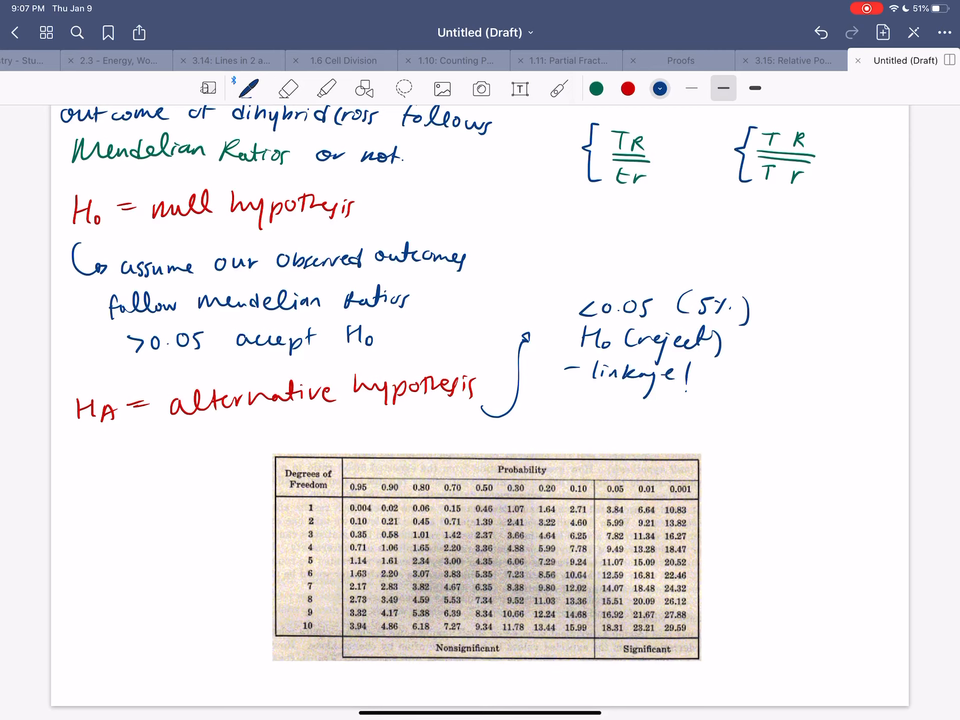
pyautogui.moveTo(429, 292); pyautogui.dragTo(467, 288)
pyautogui.moveTo(471, 282); pyautogui.dragTo(476, 279)
pyautogui.moveTo(498, 268)
pyautogui.mouseDown()
pyautogui.moveTo(517, 255)
pyautogui.moveTo(585, 253)
pyautogui.mouseUp()
pyautogui.moveTo(598, 230)
pyautogui.mouseDown()
pyautogui.moveTo(595, 247)
pyautogui.moveTo(680, 254)
pyautogui.moveTo(706, 239)
pyautogui.mouseUp()
# - Write 'independently assort' after no linkage
pyautogui.moveTo(710, 235); pyautogui.dragTo(744, 257)
pyautogui.moveTo(762, 231); pyautogui.dragTo(786, 243)
pyautogui.moveTo(794, 231)
pyautogui.mouseDown()
pyautogui.moveTo(798, 239)
pyautogui.moveTo(816, 228)
pyautogui.mouseUp()
pyautogui.moveTo(813, 237); pyautogui.dragTo(825, 234)
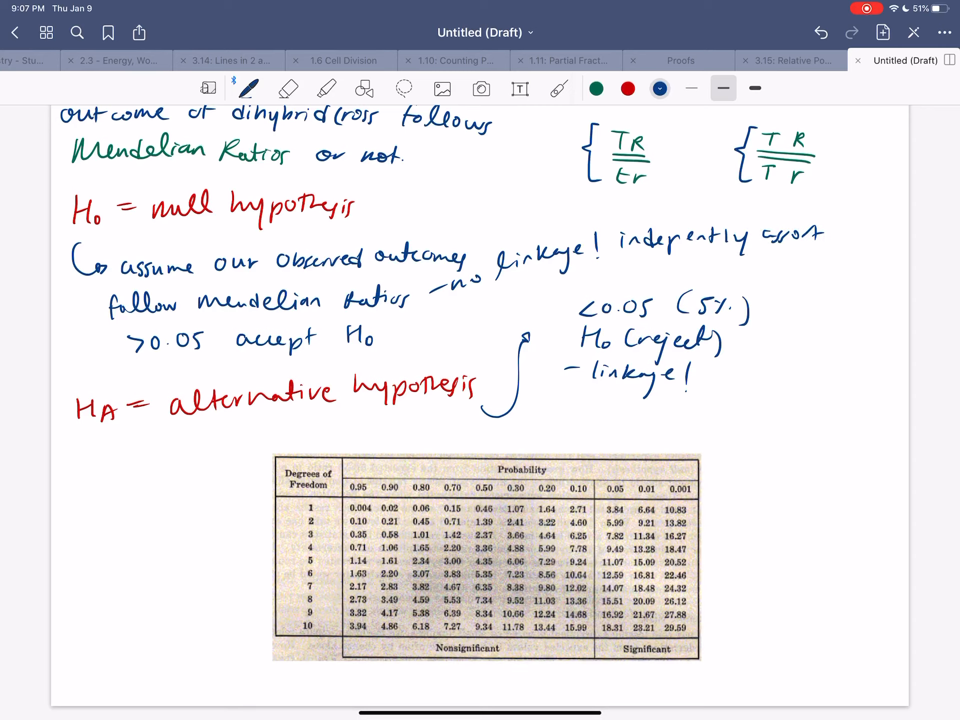
# - Highlight '<0.05 (5%)', '>0.05 accept H₀' and the table's Probability header in yellow
pyautogui.click(326, 89)
pyautogui.moveTo(584, 307); pyautogui.dragTo(758, 305)
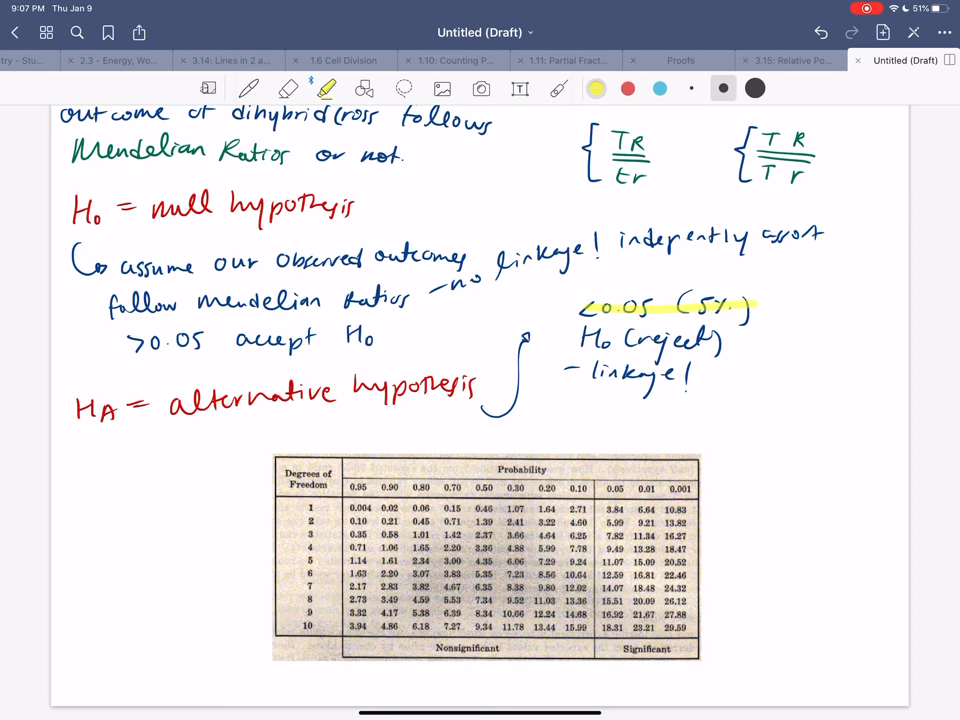
pyautogui.moveTo(124, 339); pyautogui.dragTo(358, 334)
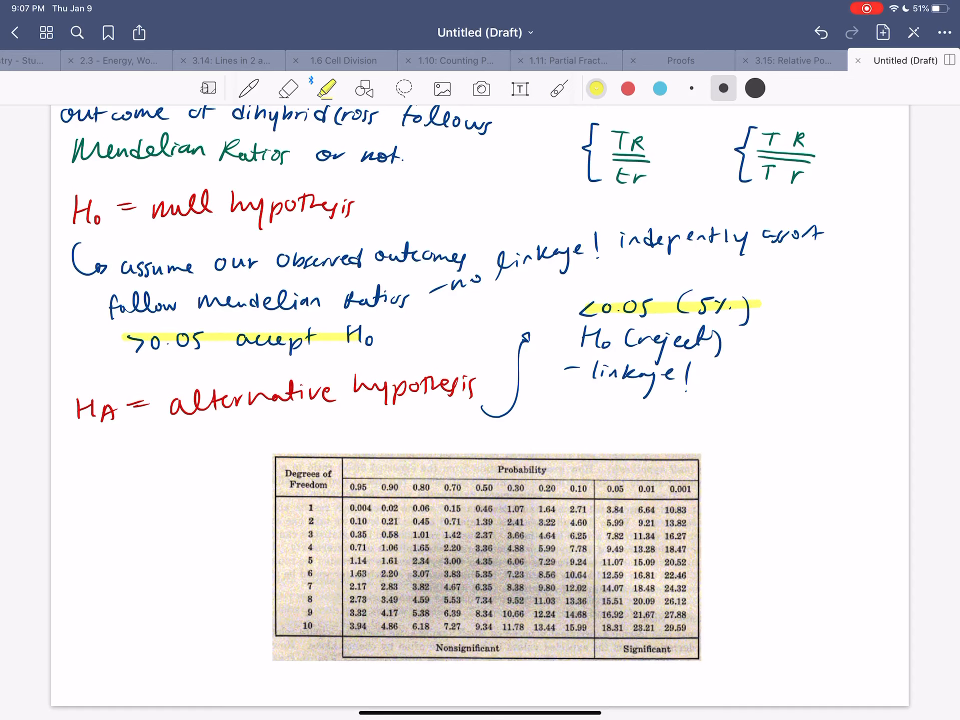
pyautogui.moveTo(351, 466); pyautogui.dragTo(686, 462)
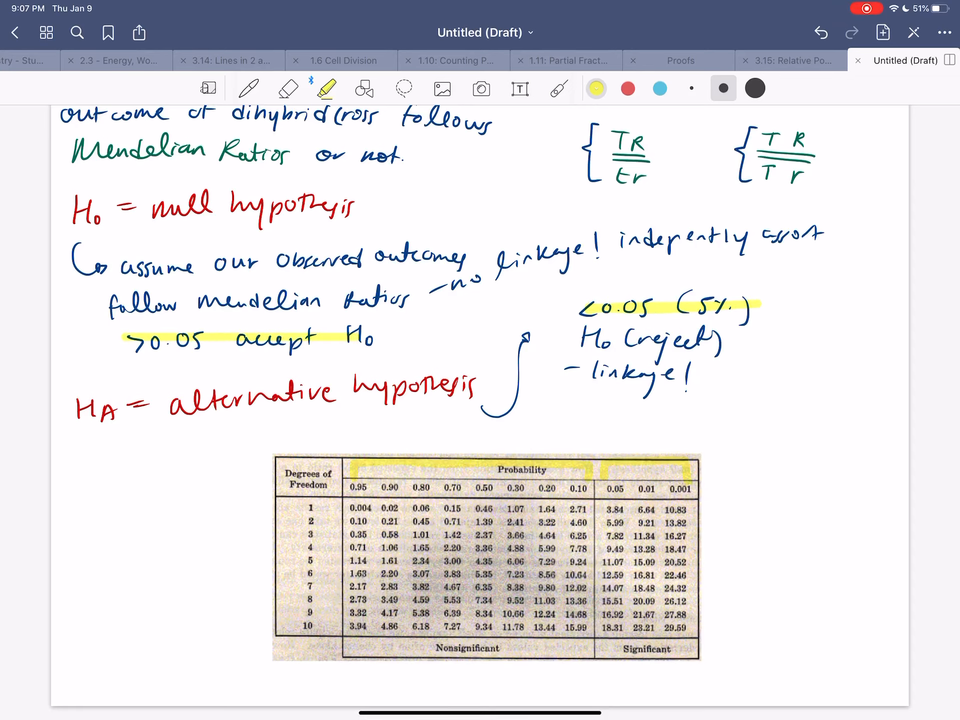
# - Write 'accept H₀' in blue above the Nonsignificant columns
pyautogui.click(248, 89)
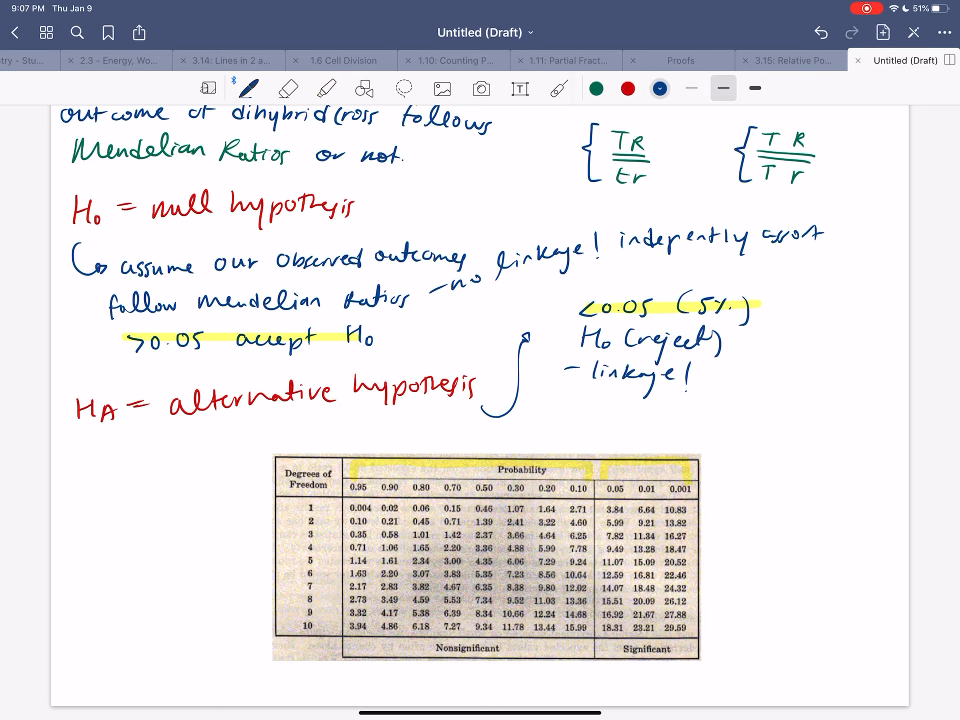
pyautogui.moveTo(373, 438); pyautogui.dragTo(388, 447)
pyautogui.moveTo(389, 441)
pyautogui.mouseDown()
pyautogui.moveTo(421, 450)
pyautogui.moveTo(450, 442)
pyautogui.mouseUp()
pyautogui.moveTo(470, 429)
pyautogui.mouseDown()
pyautogui.moveTo(469, 447)
pyautogui.moveTo(486, 435)
pyautogui.mouseUp()
pyautogui.moveTo(485, 436)
pyautogui.mouseDown()
pyautogui.moveTo(484, 447)
pyautogui.moveTo(496, 444)
pyautogui.mouseUp()
pyautogui.moveTo(612, 433); pyautogui.dragTo(617, 445)
# - Write 'reject H₀ (accept HA)' above the Significant columns
pyautogui.moveTo(615, 434)
pyautogui.mouseDown()
pyautogui.moveTo(638, 457)
pyautogui.moveTo(658, 444)
pyautogui.mouseUp()
pyautogui.moveTo(656, 445)
pyautogui.mouseDown()
pyautogui.moveTo(673, 421)
pyautogui.moveTo(678, 436)
pyautogui.moveTo(704, 445)
pyautogui.mouseUp()
pyautogui.moveTo(697, 435)
pyautogui.mouseDown()
pyautogui.moveTo(715, 434)
pyautogui.moveTo(717, 447)
pyautogui.mouseUp()
pyautogui.moveTo(721, 438); pyautogui.dragTo(815, 439)
pyautogui.moveTo(808, 429); pyautogui.dragTo(822, 429)
pyautogui.moveTo(763, 452); pyautogui.dragTo(778, 468)
pyautogui.moveTo(782, 457)
pyautogui.mouseDown()
pyautogui.moveTo(793, 471)
pyautogui.moveTo(752, 476)
pyautogui.mouseUp()
pyautogui.moveTo(807, 465); pyautogui.dragTo(814, 495)
pyautogui.moveTo(747, 407); pyautogui.dragTo(741, 450)
pyautogui.moveTo(835, 423); pyautogui.dragTo(838, 462)
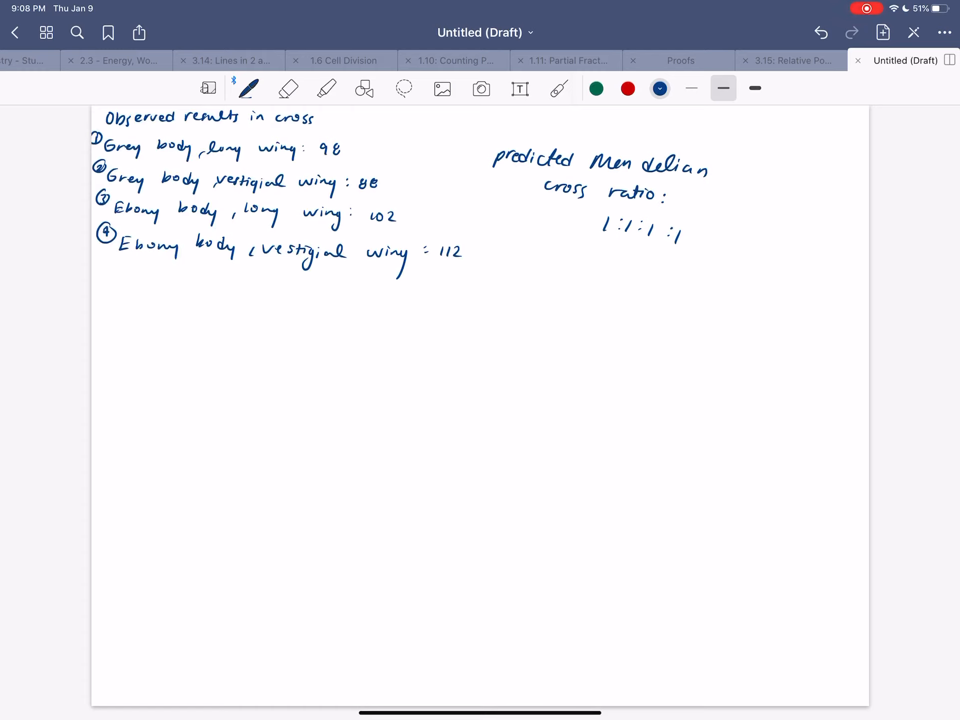
# - Cycle the pen through black and red presets and set it to dark blue
pyautogui.click(660, 88)
pyautogui.click(589, 179)
pyautogui.click(627, 88)
pyautogui.click(597, 89)
pyautogui.click(659, 89)
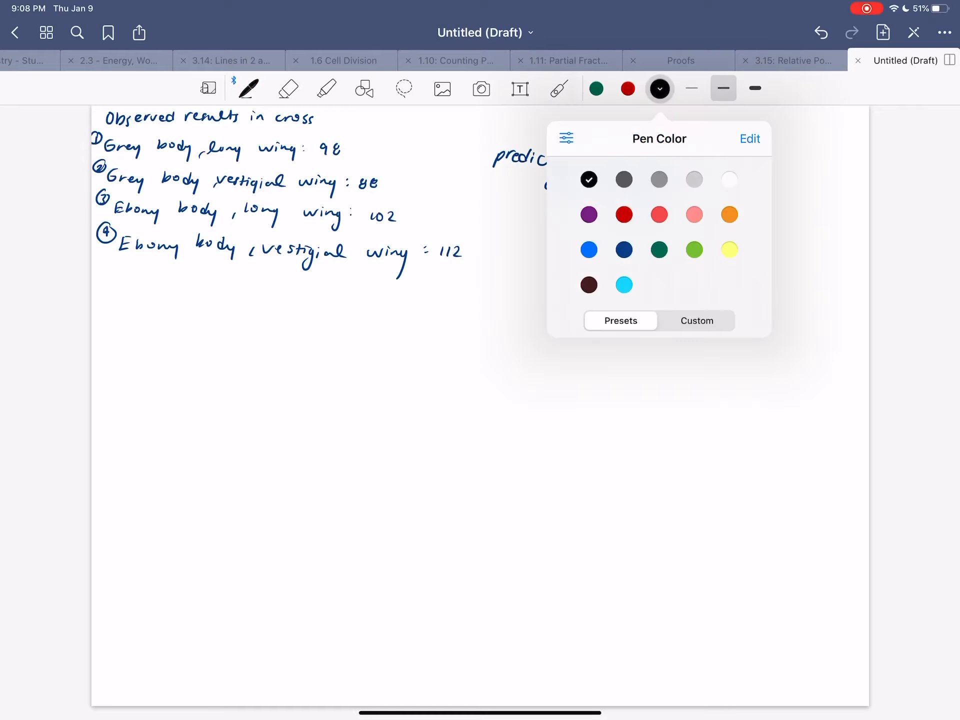
pyautogui.click(480, 450)
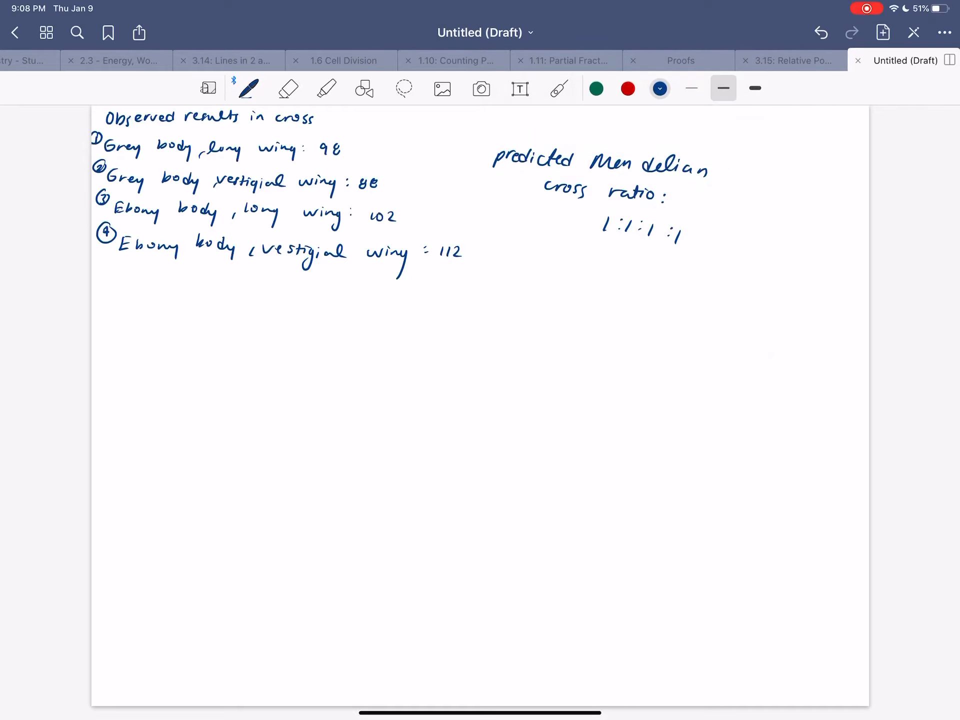
pyautogui.moveTo(300, 374); pyautogui.dragTo(225, 360)
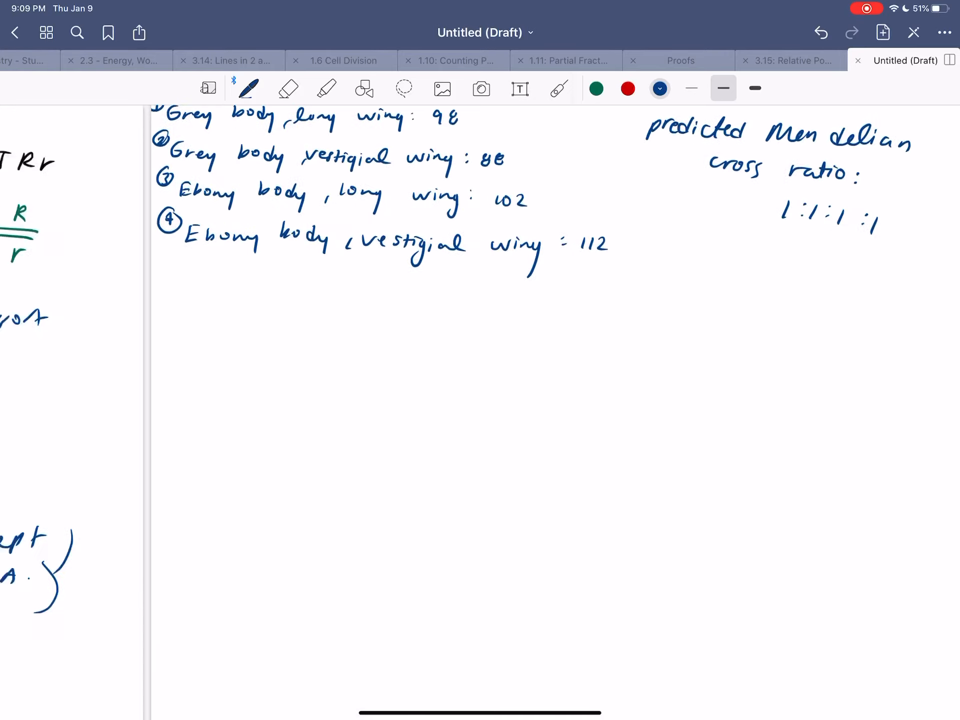
# - Switch to black and start a 'Step 1.' heading, then undo it
pyautogui.click(660, 89)
pyautogui.click(300, 450)
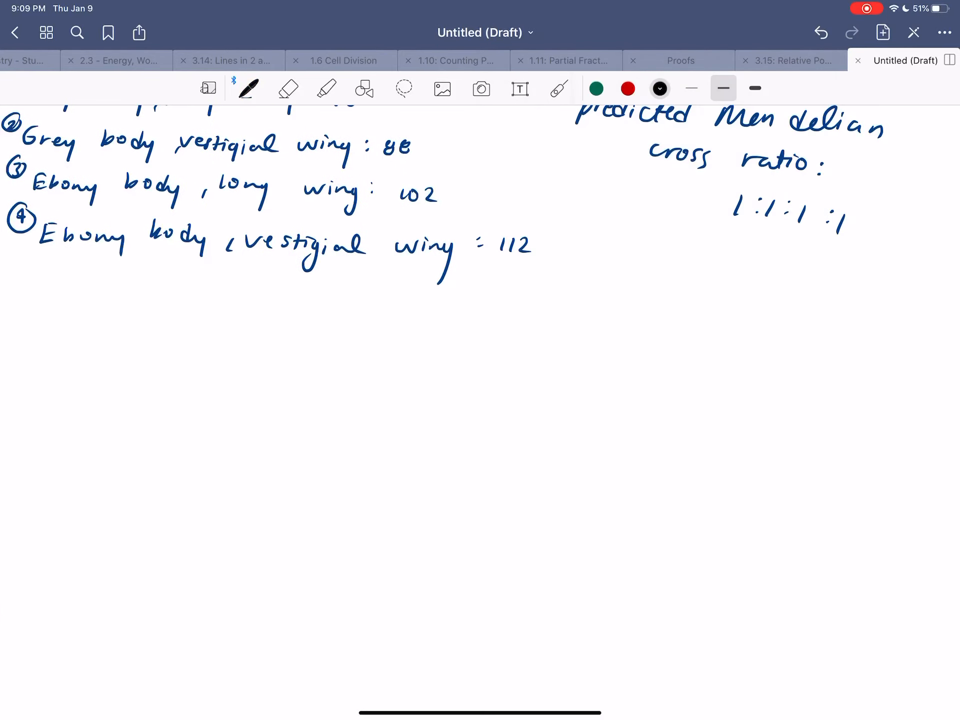
pyautogui.moveTo(23, 302)
pyautogui.mouseDown()
pyautogui.moveTo(33, 327)
pyautogui.moveTo(83, 336)
pyautogui.mouseUp()
pyautogui.moveTo(106, 296); pyautogui.dragTo(124, 321)
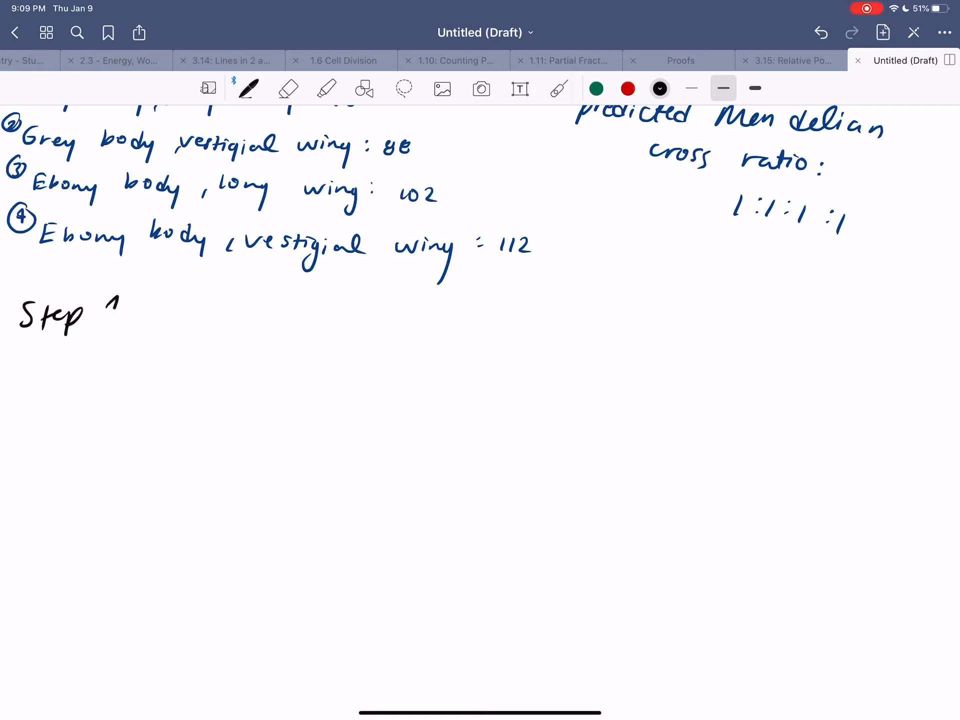
pyautogui.click(138, 301)
pyautogui.click(822, 33)
pyautogui.click(821, 32)
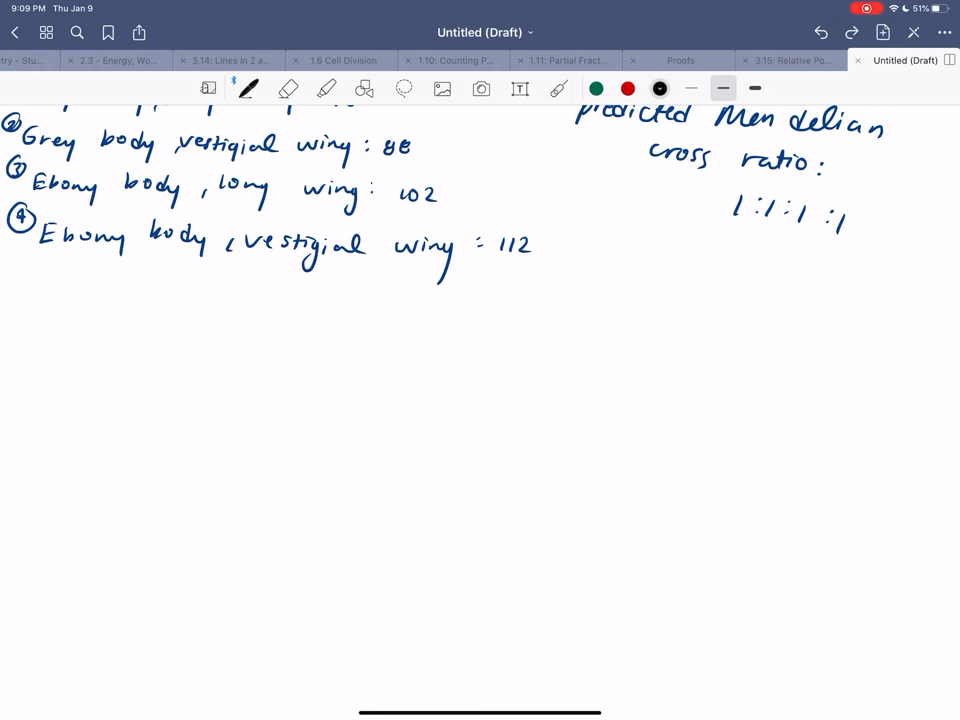
# - Write the formula χ² = Σ (O−E)²/E below the fly counts
pyautogui.moveTo(35, 306)
pyautogui.mouseDown()
pyautogui.moveTo(46, 327)
pyautogui.moveTo(70, 337)
pyautogui.mouseUp()
pyautogui.moveTo(84, 286); pyautogui.dragTo(123, 323)
pyautogui.moveTo(171, 286)
pyautogui.mouseDown()
pyautogui.moveTo(212, 285)
pyautogui.moveTo(207, 325)
pyautogui.moveTo(168, 346)
pyautogui.mouseUp()
pyautogui.moveTo(207, 319); pyautogui.dragTo(198, 346)
pyautogui.moveTo(212, 289)
pyautogui.mouseDown()
pyautogui.moveTo(213, 305)
pyautogui.moveTo(258, 312)
pyautogui.moveTo(309, 299)
pyautogui.moveTo(322, 315)
pyautogui.mouseUp()
pyautogui.moveTo(320, 300)
pyautogui.mouseDown()
pyautogui.moveTo(340, 301)
pyautogui.moveTo(343, 291)
pyautogui.mouseUp()
pyautogui.moveTo(349, 288); pyautogui.dragTo(353, 323)
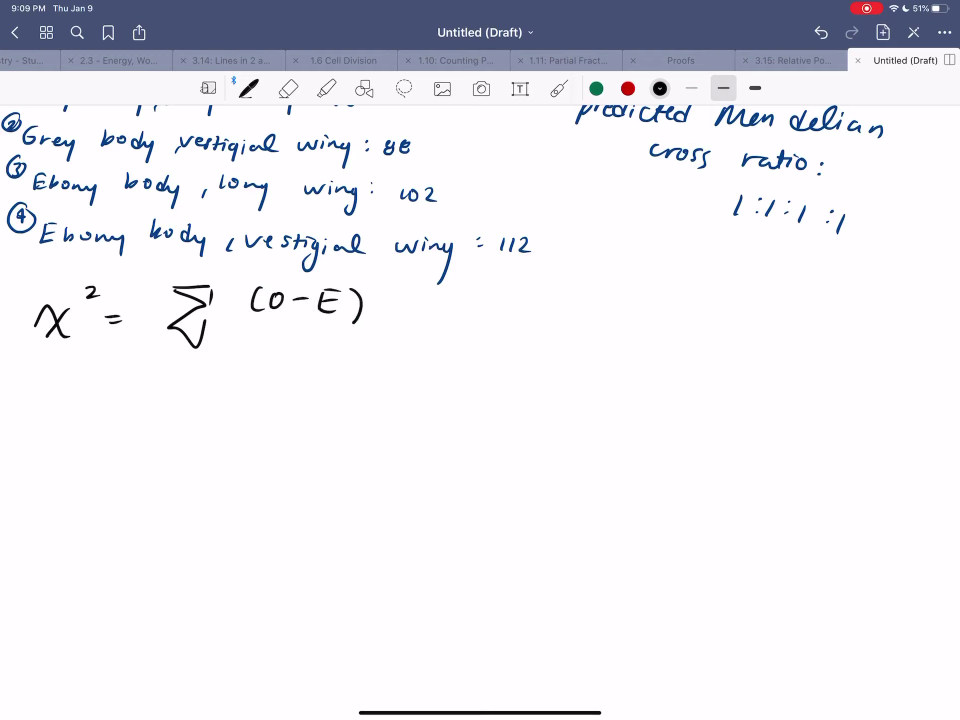
pyautogui.moveTo(371, 279); pyautogui.dragTo(379, 291)
pyautogui.moveTo(240, 329); pyautogui.dragTo(378, 331)
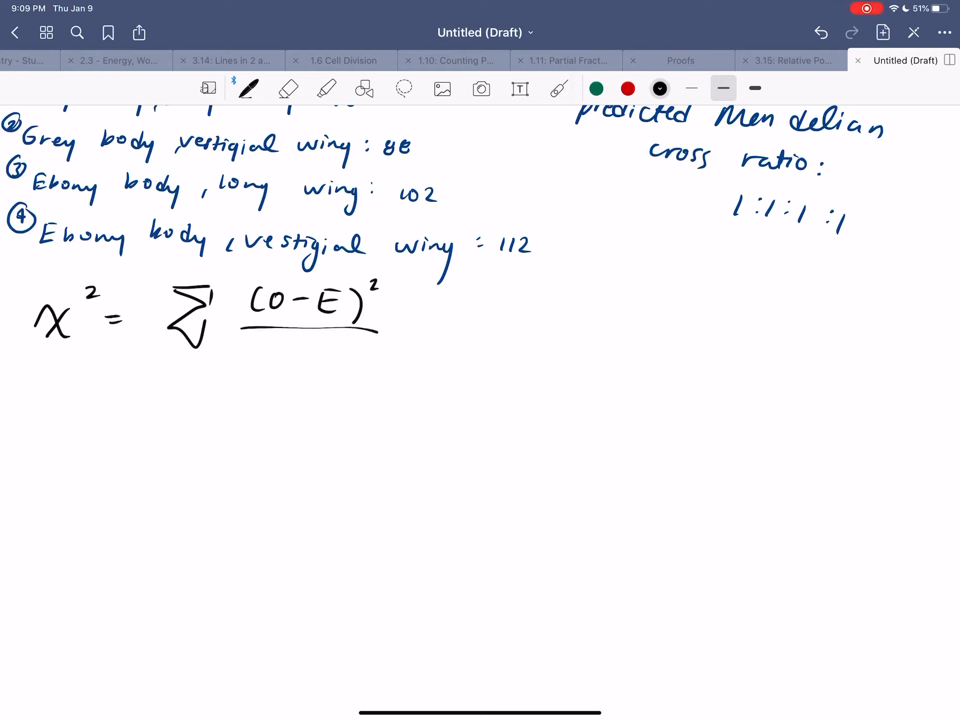
pyautogui.moveTo(291, 345)
pyautogui.mouseDown()
pyautogui.moveTo(289, 371)
pyautogui.moveTo(304, 369)
pyautogui.mouseUp()
pyautogui.moveTo(293, 355); pyautogui.dragTo(302, 354)
pyautogui.moveTo(291, 344); pyautogui.dragTo(313, 342)
# - In red, underline the count 98 and label O observed, E expected and Σ (summation)
pyautogui.click(627, 88)
pyautogui.moveTo(259, 314)
pyautogui.mouseDown()
pyautogui.moveTo(209, 425)
pyautogui.moveTo(301, 425)
pyautogui.mouseUp()
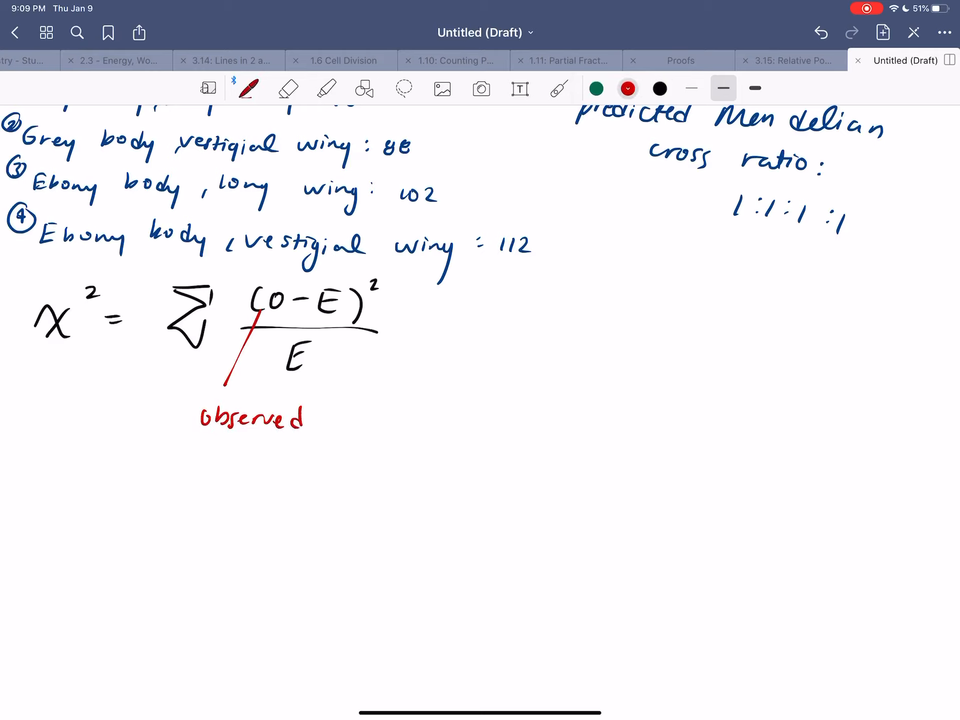
pyautogui.moveTo(388, 211); pyautogui.dragTo(449, 214)
pyautogui.moveTo(492, 261); pyautogui.dragTo(534, 264)
pyautogui.moveTo(380, 165); pyautogui.dragTo(409, 166)
pyautogui.scroll(2, 481, 375)
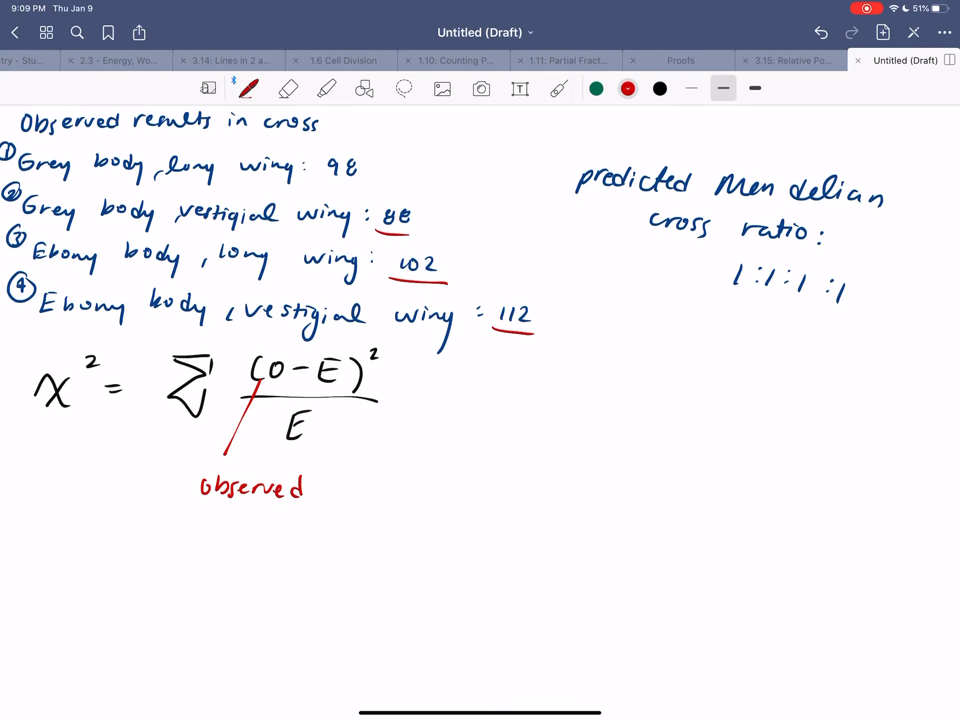
pyautogui.moveTo(318, 181); pyautogui.dragTo(373, 182)
pyautogui.moveTo(335, 383); pyautogui.dragTo(379, 428)
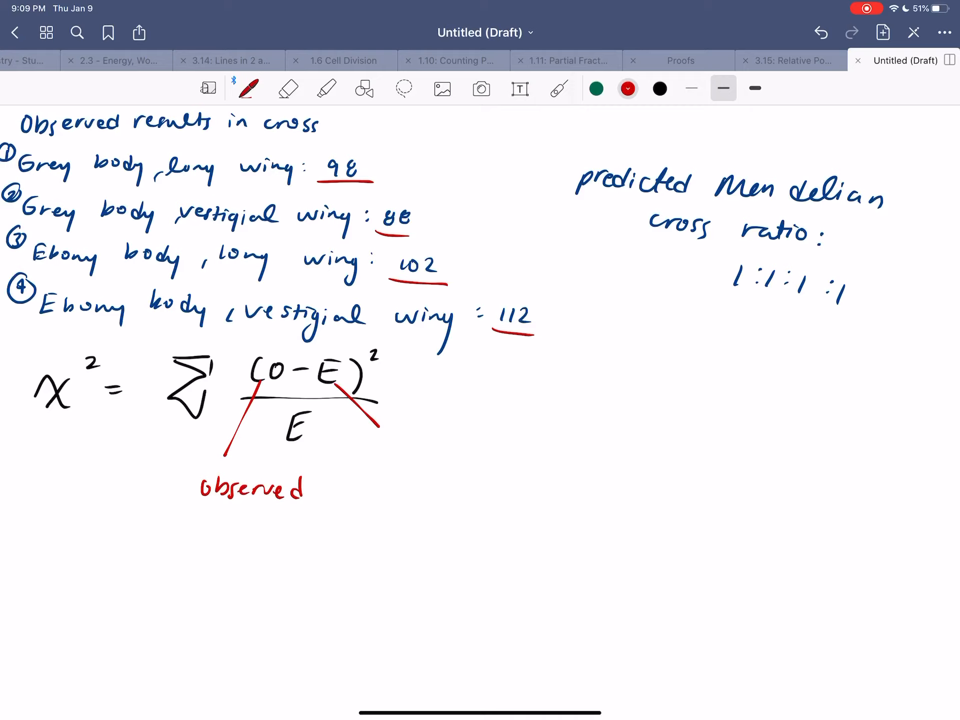
pyautogui.moveTo(391, 435)
pyautogui.mouseDown()
pyautogui.moveTo(455, 453)
pyautogui.moveTo(483, 442)
pyautogui.moveTo(531, 450)
pyautogui.mouseUp()
pyautogui.moveTo(173, 417); pyautogui.dragTo(118, 481)
pyautogui.moveTo(81, 502)
pyautogui.mouseDown()
pyautogui.moveTo(93, 498)
pyautogui.moveTo(109, 519)
pyautogui.moveTo(159, 513)
pyautogui.mouseUp()
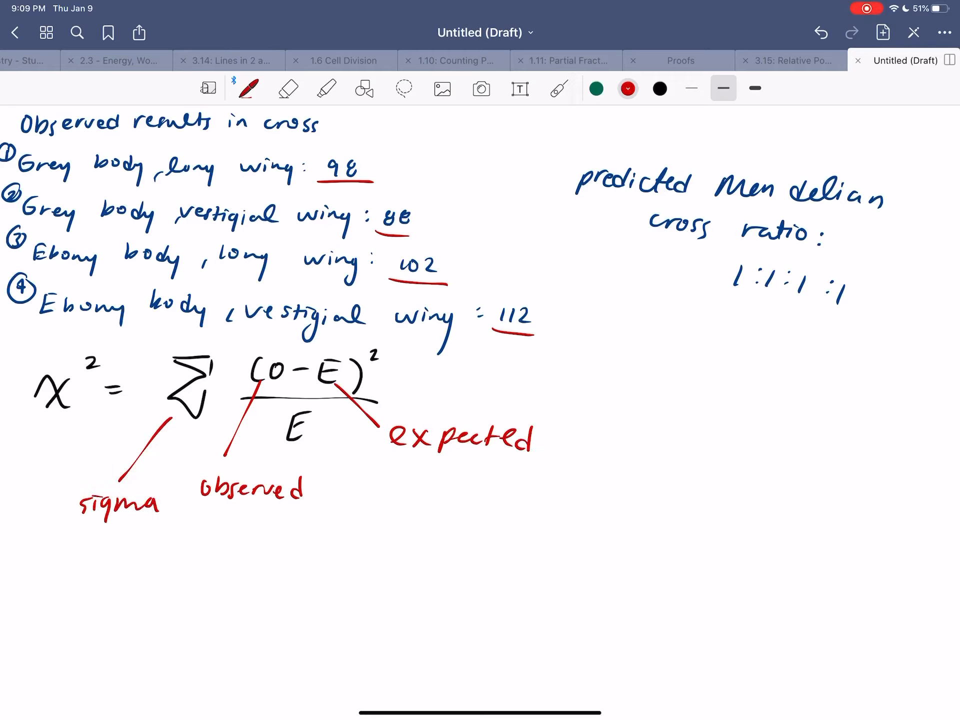
pyautogui.moveTo(76, 524)
pyautogui.mouseDown()
pyautogui.moveTo(73, 556)
pyautogui.moveTo(234, 541)
pyautogui.mouseUp()
pyautogui.moveTo(240, 518); pyautogui.dragTo(248, 558)
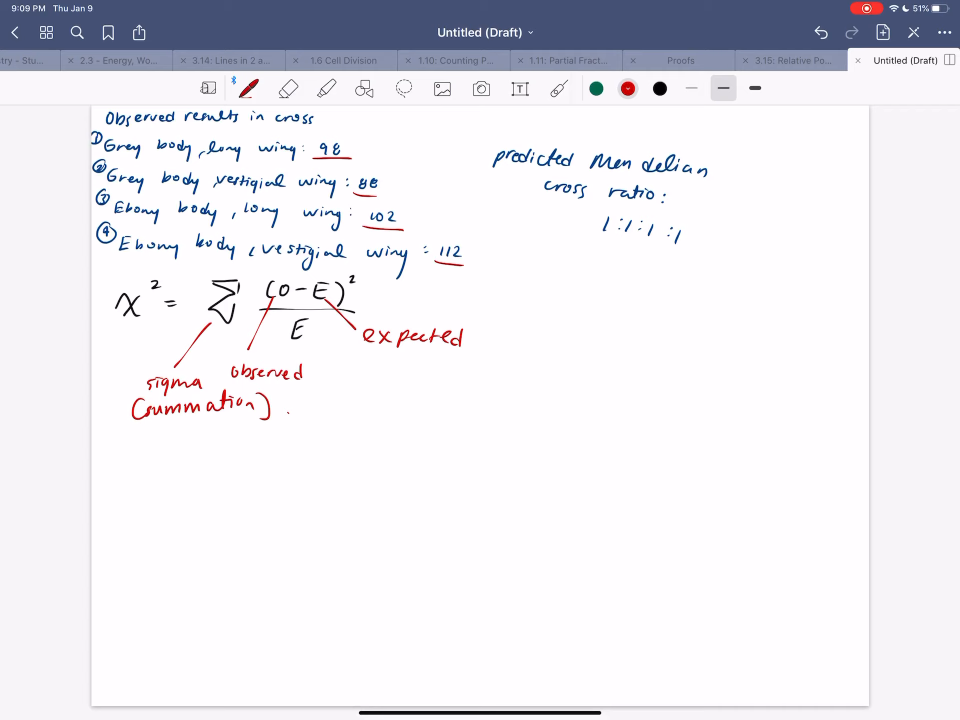
pyautogui.click(659, 89)
# - Write a circled 1 followed by 'Calculate E' as the first step
pyautogui.click(623, 250)
pyautogui.click(659, 89)
pyautogui.click(659, 89)
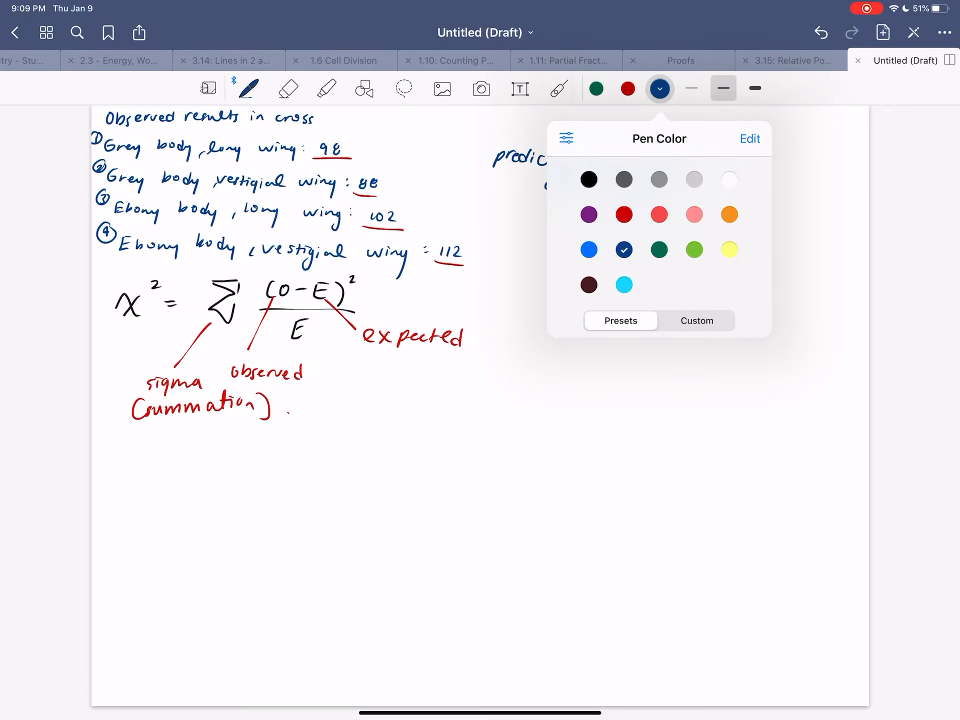
pyautogui.scroll(5, 480, 374)
pyautogui.moveTo(26, 378); pyautogui.dragTo(30, 409)
pyautogui.moveTo(36, 382); pyautogui.dragTo(35, 405)
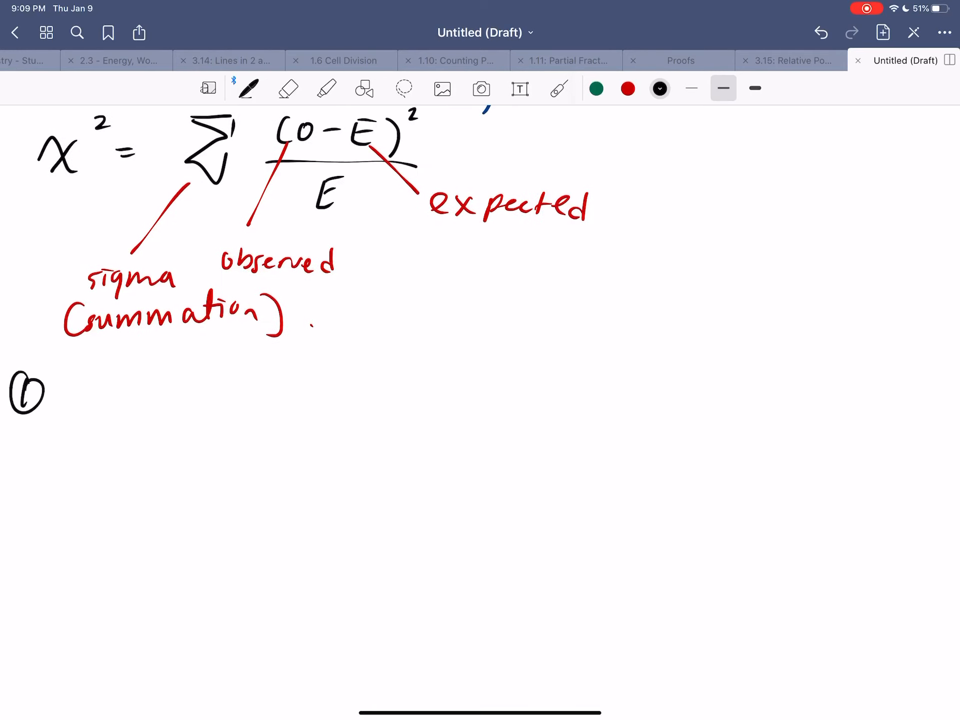
pyautogui.moveTo(90, 384)
pyautogui.mouseDown()
pyautogui.moveTo(101, 409)
pyautogui.moveTo(249, 399)
pyautogui.mouseUp()
pyautogui.moveTo(278, 374)
pyautogui.mouseDown()
pyautogui.moveTo(280, 385)
pyautogui.moveTo(297, 375)
pyautogui.mouseUp()
pyautogui.moveTo(278, 387)
pyautogui.mouseDown()
pyautogui.moveTo(294, 388)
pyautogui.moveTo(294, 402)
pyautogui.mouseUp()
pyautogui.scroll(-3, 479, 375)
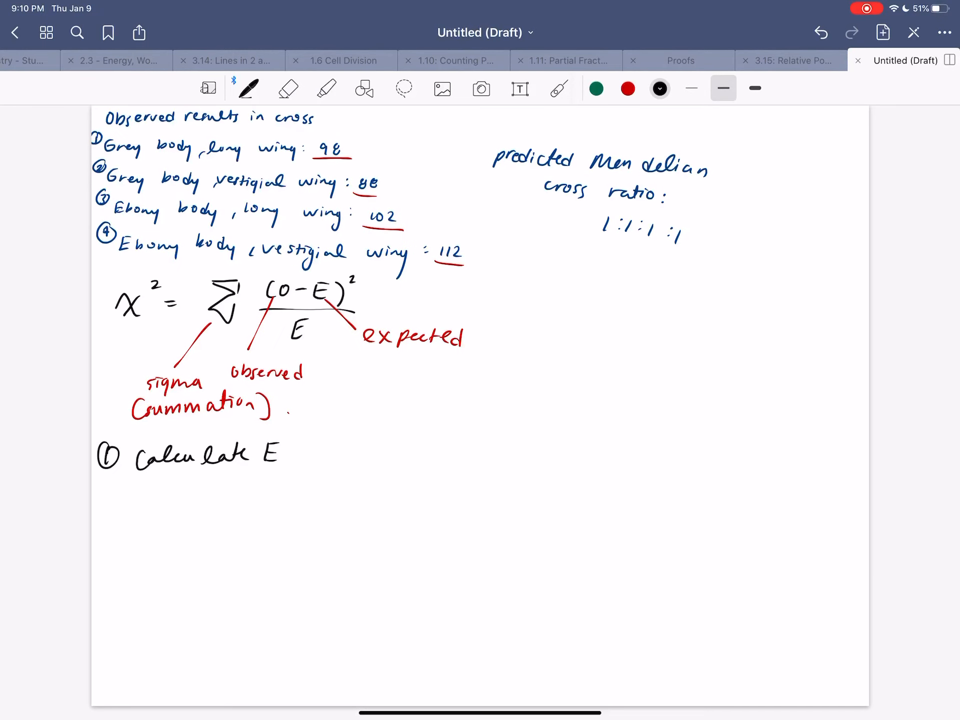
# - In dark blue, underline each 1 of the 1:1:1:1 ratio
pyautogui.click(659, 88)
pyautogui.click(589, 179)
pyautogui.scroll(2, 480, 375)
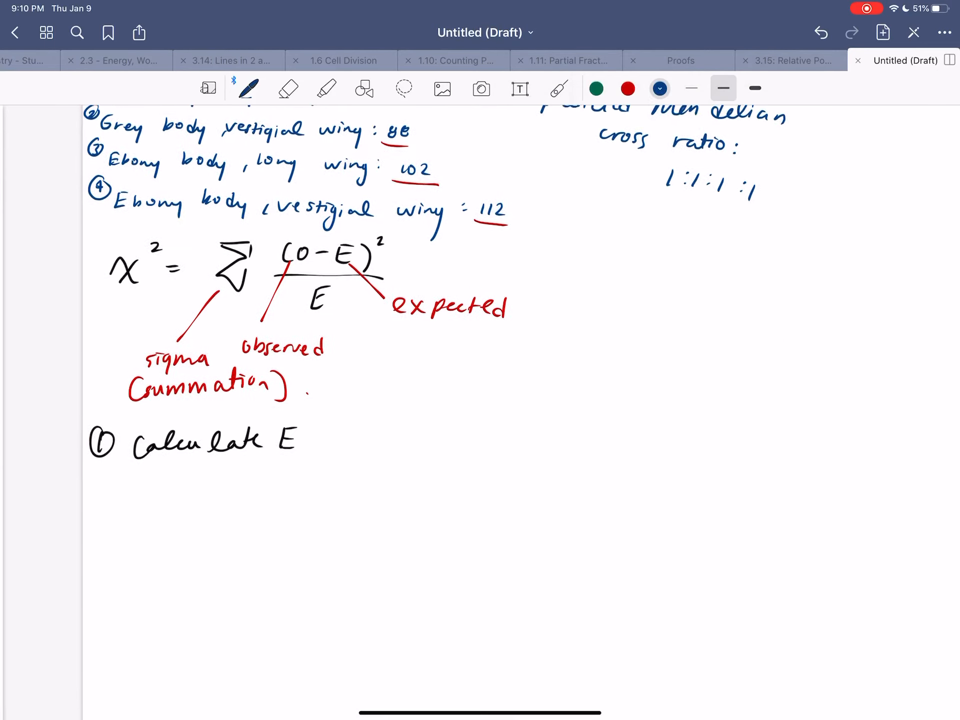
pyautogui.scroll(3, 480, 375)
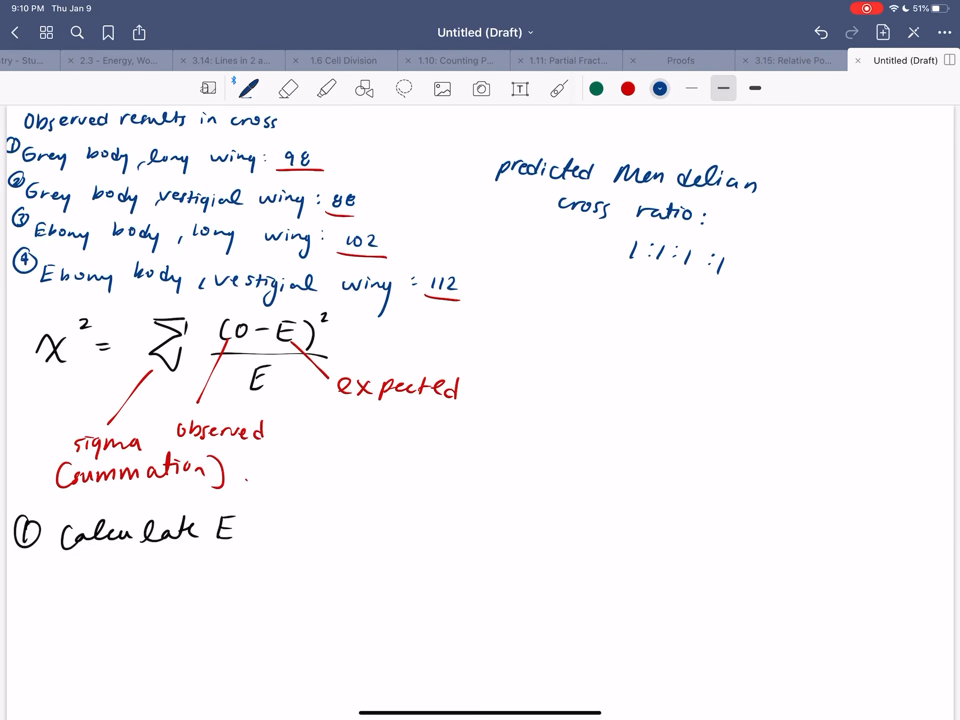
pyautogui.moveTo(612, 271); pyautogui.dragTo(687, 280)
pyautogui.moveTo(712, 288); pyautogui.dragTo(727, 288)
pyautogui.scroll(-3, 479, 376)
pyautogui.hscroll(2, 481, 375)
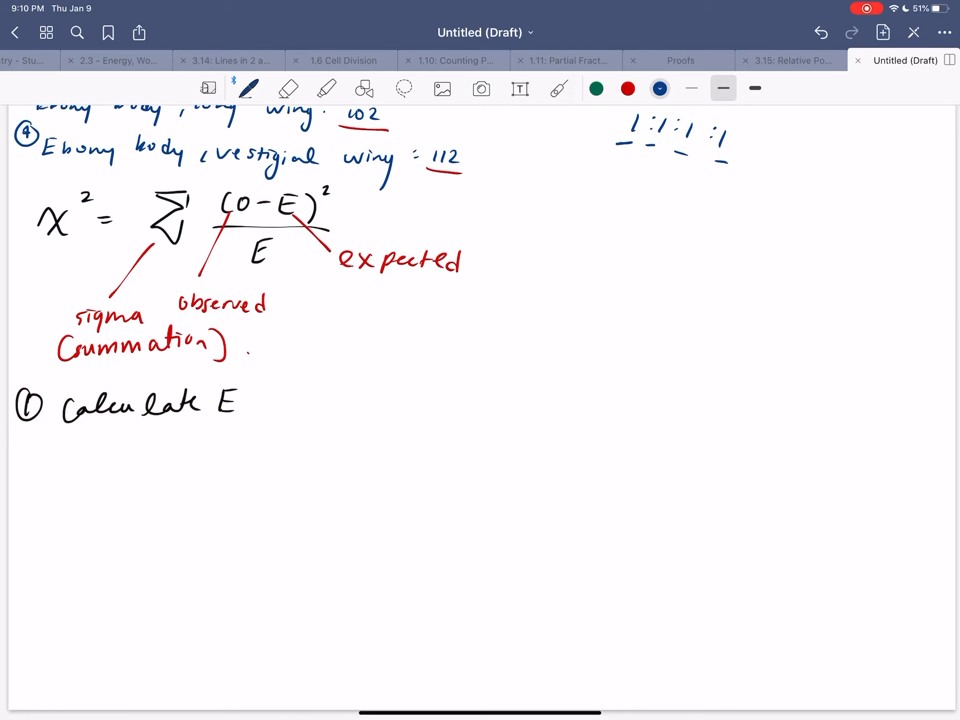
# - Write 400/4 = 100 per every ratio under Calculate E
pyautogui.moveTo(108, 508)
pyautogui.mouseDown()
pyautogui.moveTo(132, 510)
pyautogui.moveTo(123, 526)
pyautogui.mouseUp()
pyautogui.moveTo(91, 488); pyautogui.dragTo(167, 480)
pyautogui.scroll(3, 481, 375)
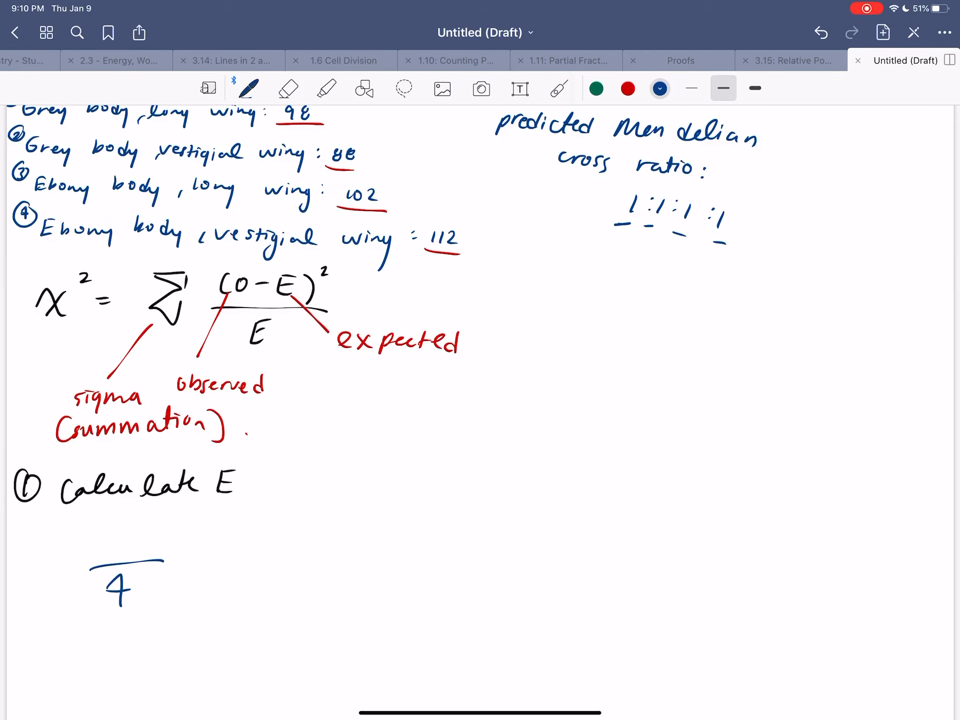
pyautogui.scroll(2, 480, 375)
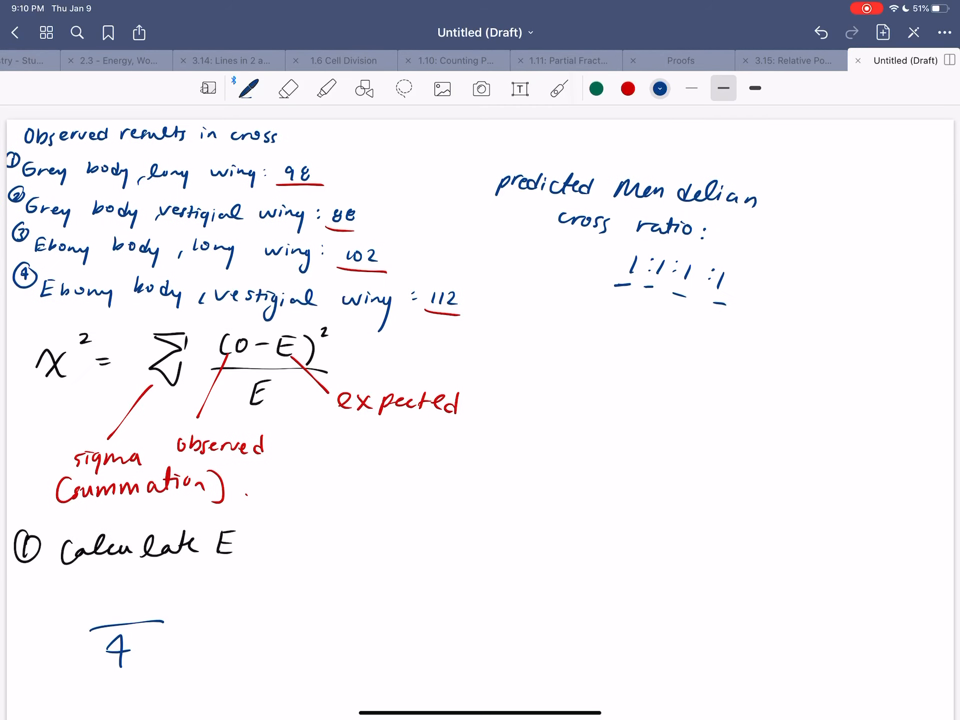
pyautogui.scroll(-1, 480, 375)
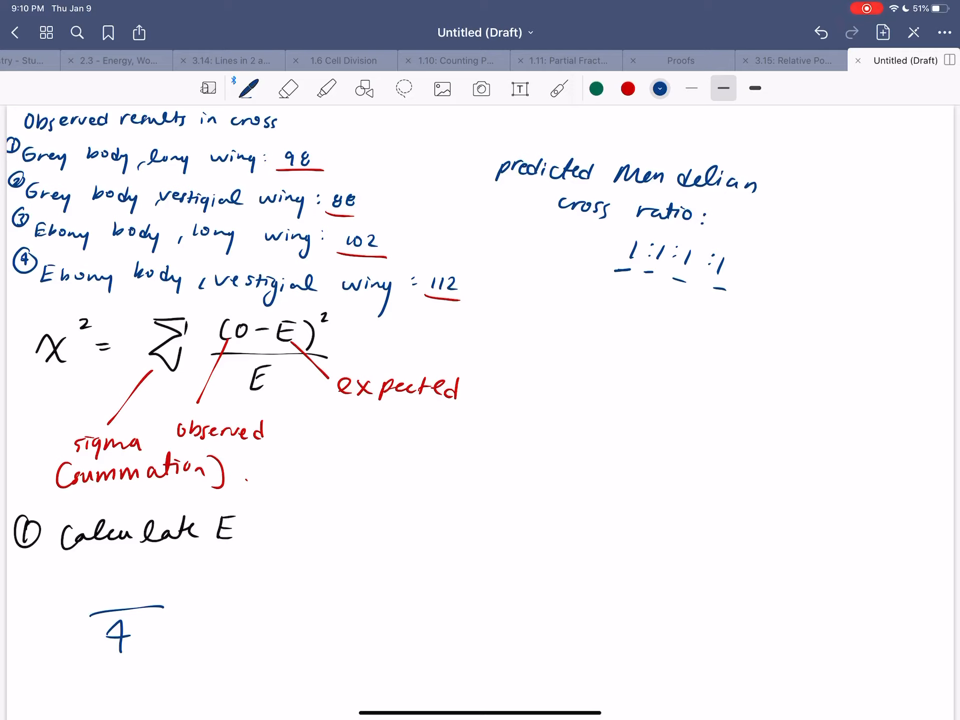
pyautogui.moveTo(90, 585)
pyautogui.mouseDown()
pyautogui.moveTo(109, 599)
pyautogui.moveTo(123, 598)
pyautogui.mouseUp()
pyautogui.moveTo(131, 580)
pyautogui.mouseDown()
pyautogui.moveTo(141, 595)
pyautogui.moveTo(202, 592)
pyautogui.mouseUp()
pyautogui.moveTo(191, 600); pyautogui.dragTo(206, 600)
pyautogui.moveTo(242, 588)
pyautogui.mouseDown()
pyautogui.moveTo(238, 609)
pyautogui.moveTo(260, 604)
pyautogui.mouseUp()
pyautogui.moveTo(265, 596); pyautogui.dragTo(279, 609)
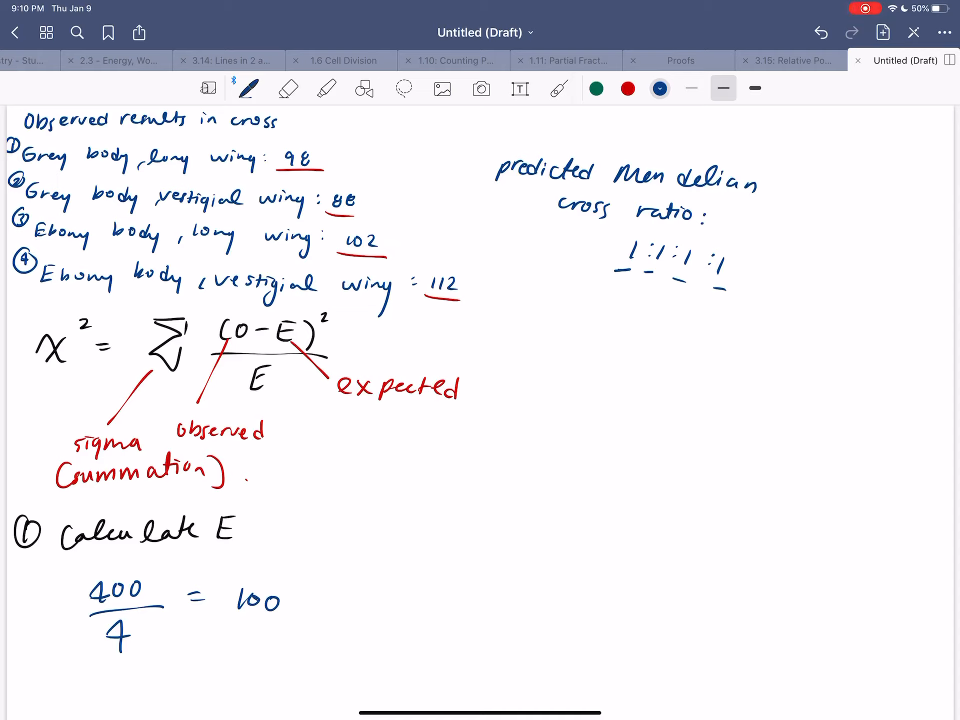
pyautogui.moveTo(310, 598); pyautogui.dragTo(309, 620)
pyautogui.moveTo(311, 597)
pyautogui.mouseDown()
pyautogui.moveTo(339, 611)
pyautogui.moveTo(351, 599)
pyautogui.mouseUp()
pyautogui.moveTo(381, 598)
pyautogui.mouseDown()
pyautogui.moveTo(427, 604)
pyautogui.moveTo(443, 622)
pyautogui.moveTo(501, 606)
pyautogui.mouseUp()
pyautogui.moveTo(504, 583)
pyautogui.mouseDown()
pyautogui.moveTo(513, 607)
pyautogui.moveTo(535, 604)
pyautogui.mouseUp()
pyautogui.scroll(-3, 480, 450)
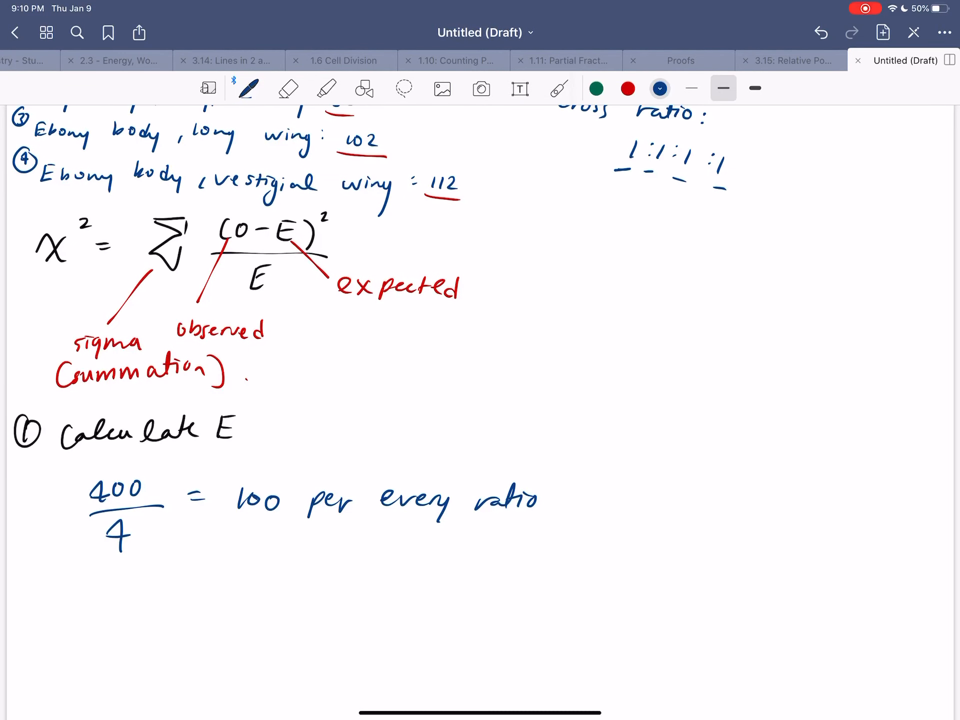
# - Write E = 100 : 100 : 100 : 100 on the line below
pyautogui.moveTo(240, 539)
pyautogui.mouseDown()
pyautogui.moveTo(241, 556)
pyautogui.moveTo(284, 553)
pyautogui.mouseUp()
pyautogui.moveTo(300, 541)
pyautogui.mouseDown()
pyautogui.moveTo(301, 552)
pyautogui.moveTo(322, 558)
pyautogui.moveTo(386, 555)
pyautogui.mouseUp()
pyautogui.moveTo(405, 542)
pyautogui.mouseDown()
pyautogui.moveTo(408, 561)
pyautogui.moveTo(428, 562)
pyautogui.mouseUp()
pyautogui.moveTo(435, 544)
pyautogui.mouseDown()
pyautogui.moveTo(446, 565)
pyautogui.moveTo(483, 562)
pyautogui.mouseUp()
pyautogui.moveTo(493, 542)
pyautogui.mouseDown()
pyautogui.moveTo(505, 559)
pyautogui.moveTo(526, 562)
pyautogui.mouseUp()
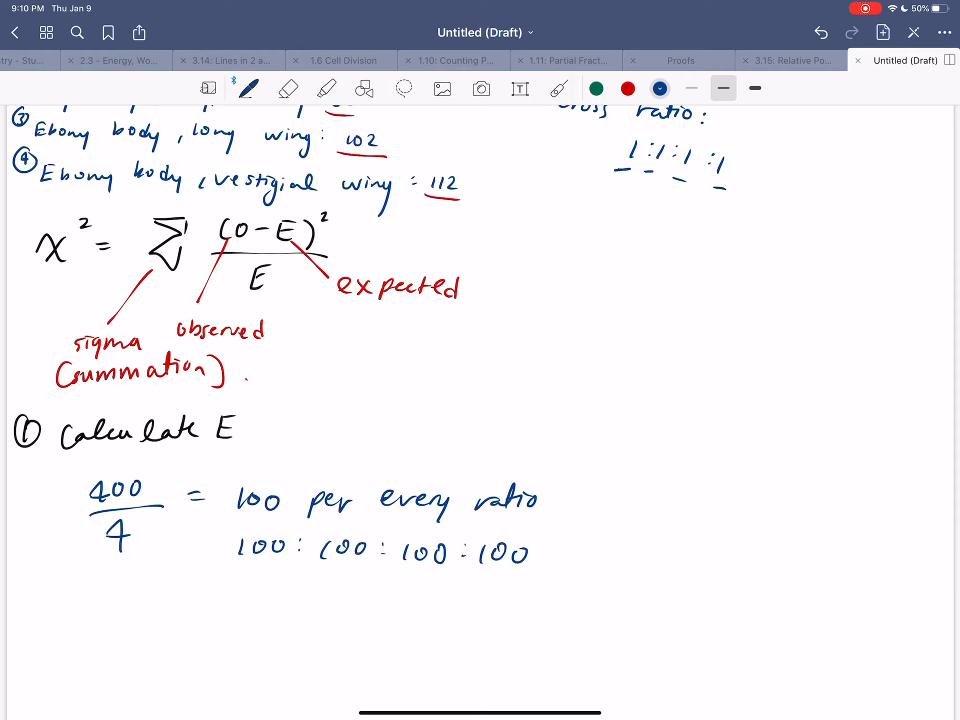
pyautogui.moveTo(193, 531)
pyautogui.mouseDown()
pyautogui.moveTo(197, 555)
pyautogui.moveTo(193, 543)
pyautogui.mouseUp()
pyautogui.moveTo(210, 537); pyautogui.dragTo(221, 545)
pyautogui.scroll(-3, 480, 375)
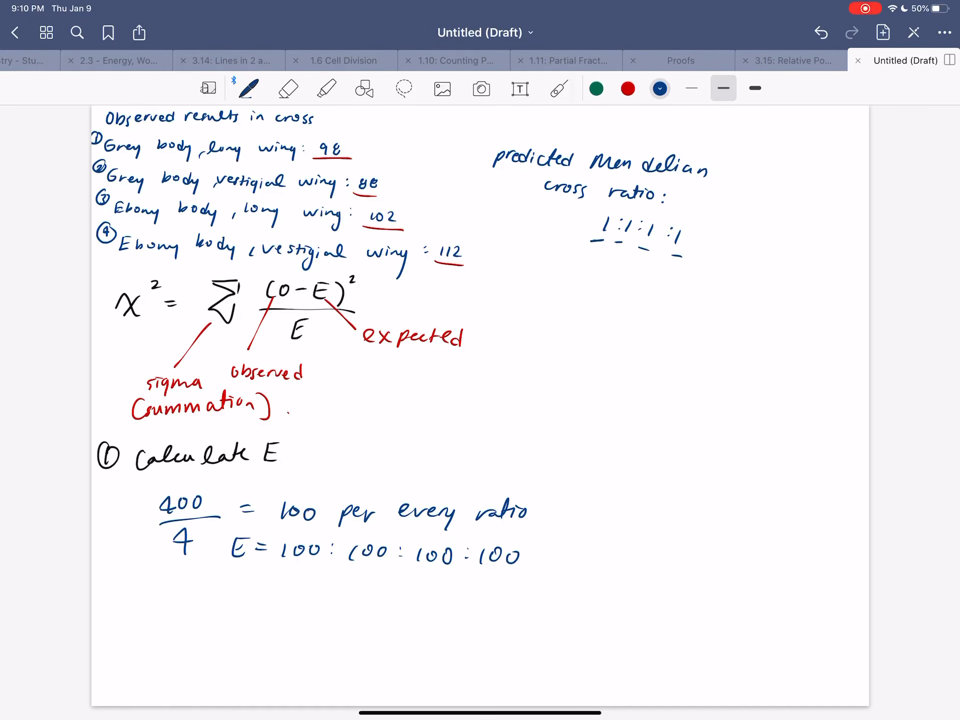
pyautogui.click(659, 89)
# - In black, undo a misplaced heading and add a blank page after this one
pyautogui.click(589, 180)
pyautogui.moveTo(544, 330); pyautogui.dragTo(541, 347)
pyautogui.moveTo(556, 341)
pyautogui.mouseDown()
pyautogui.moveTo(586, 342)
pyautogui.moveTo(580, 360)
pyautogui.mouseUp()
pyautogui.hotkey('ctrl', 'z')
pyautogui.hotkey('ctrl', 'z')
pyautogui.hotkey('ctrl', 'z')
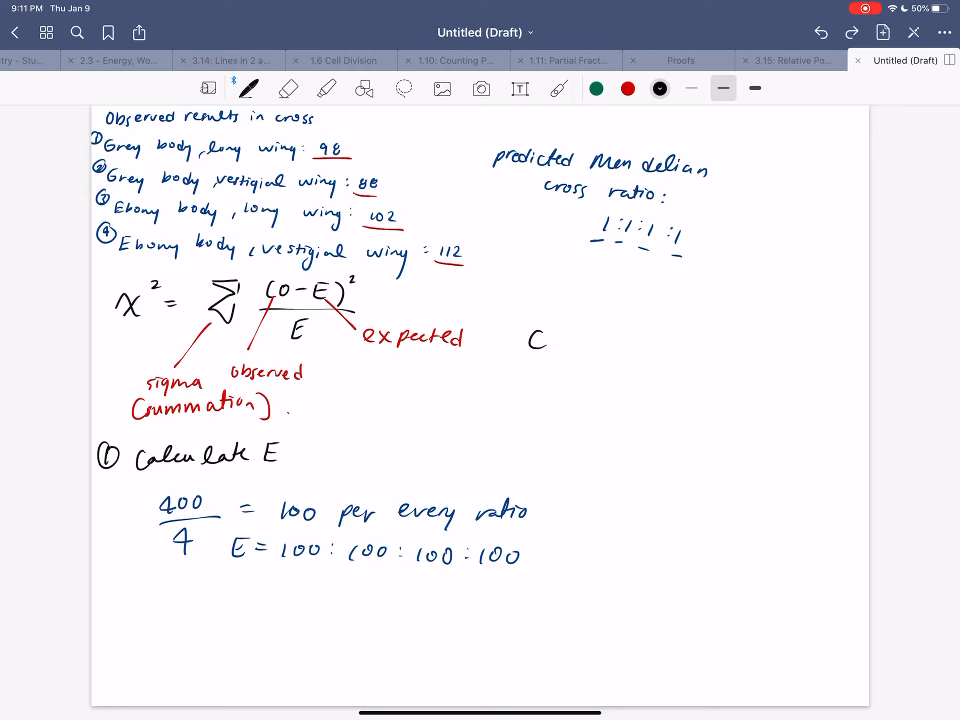
pyautogui.hotkey('ctrl', 'z')
pyautogui.hotkey('ctrl', 'z')
pyautogui.click(882, 33)
pyautogui.click(763, 184)
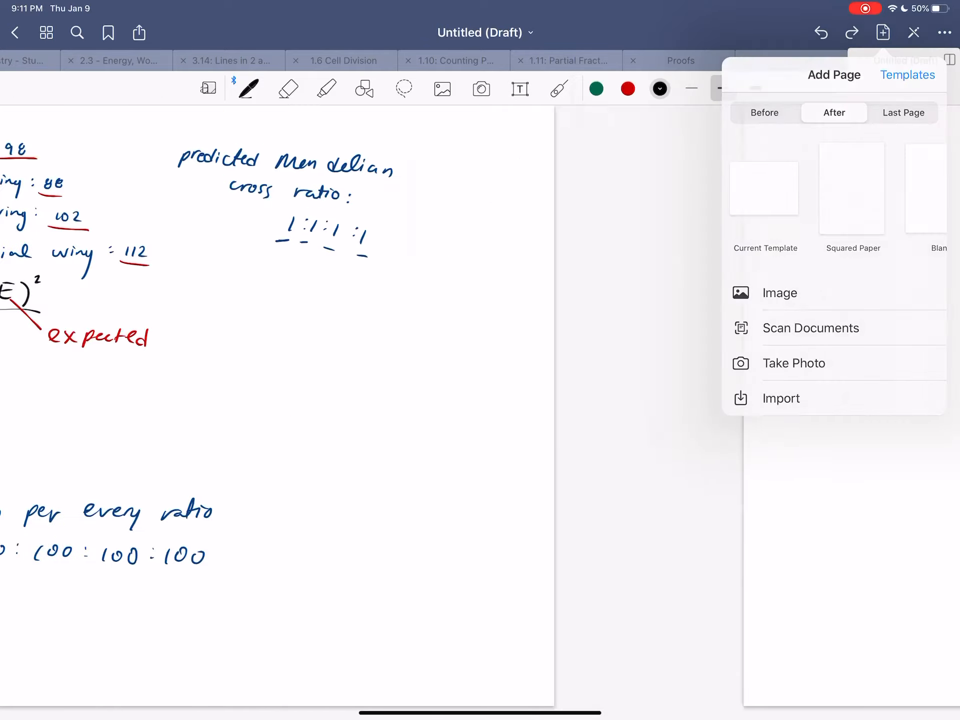
# - Write the Category heading with circled rows 1–4 and an O column header
pyautogui.moveTo(111, 143)
pyautogui.mouseDown()
pyautogui.moveTo(127, 165)
pyautogui.moveTo(140, 161)
pyautogui.mouseUp()
pyautogui.moveTo(135, 140)
pyautogui.mouseDown()
pyautogui.moveTo(164, 172)
pyautogui.moveTo(177, 158)
pyautogui.mouseUp()
pyautogui.moveTo(180, 152); pyautogui.dragTo(197, 170)
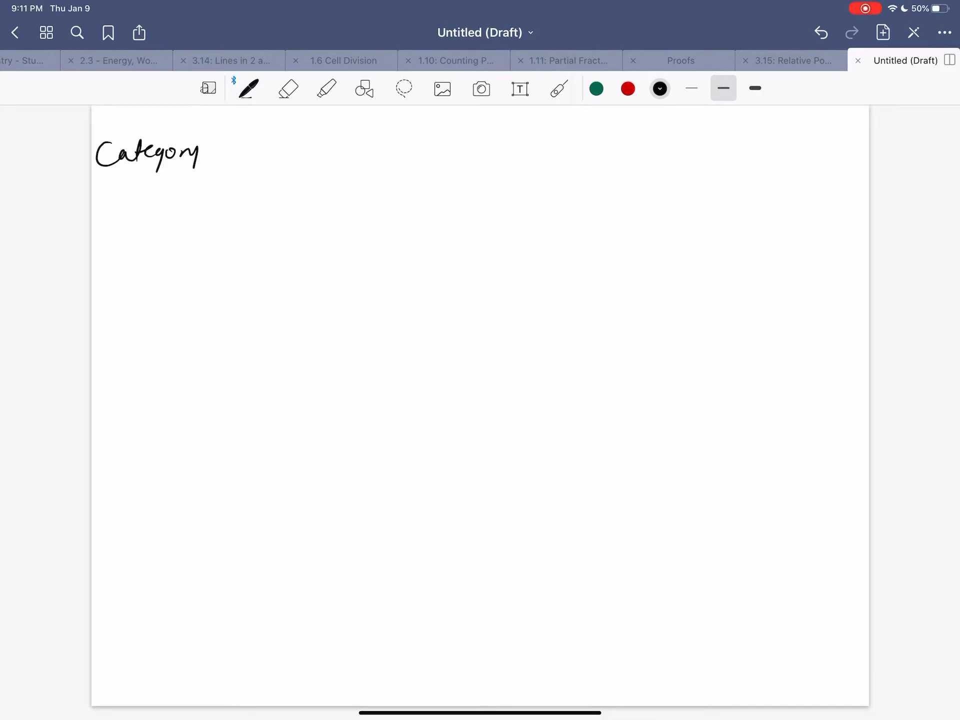
pyautogui.scroll(5, 480, 404)
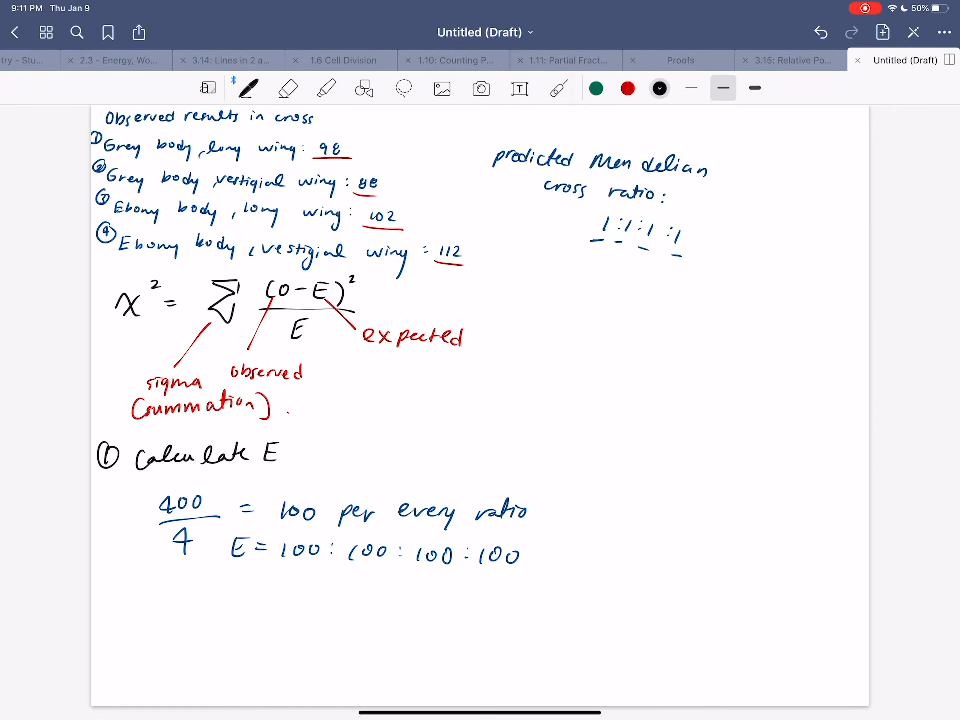
pyautogui.scroll(-5, 480, 405)
pyautogui.moveTo(133, 187); pyautogui.dragTo(141, 205)
pyautogui.moveTo(127, 232)
pyautogui.mouseDown()
pyautogui.moveTo(143, 248)
pyautogui.moveTo(135, 346)
pyautogui.mouseUp()
pyautogui.moveTo(120, 322)
pyautogui.mouseDown()
pyautogui.moveTo(123, 355)
pyautogui.moveTo(146, 354)
pyautogui.mouseUp()
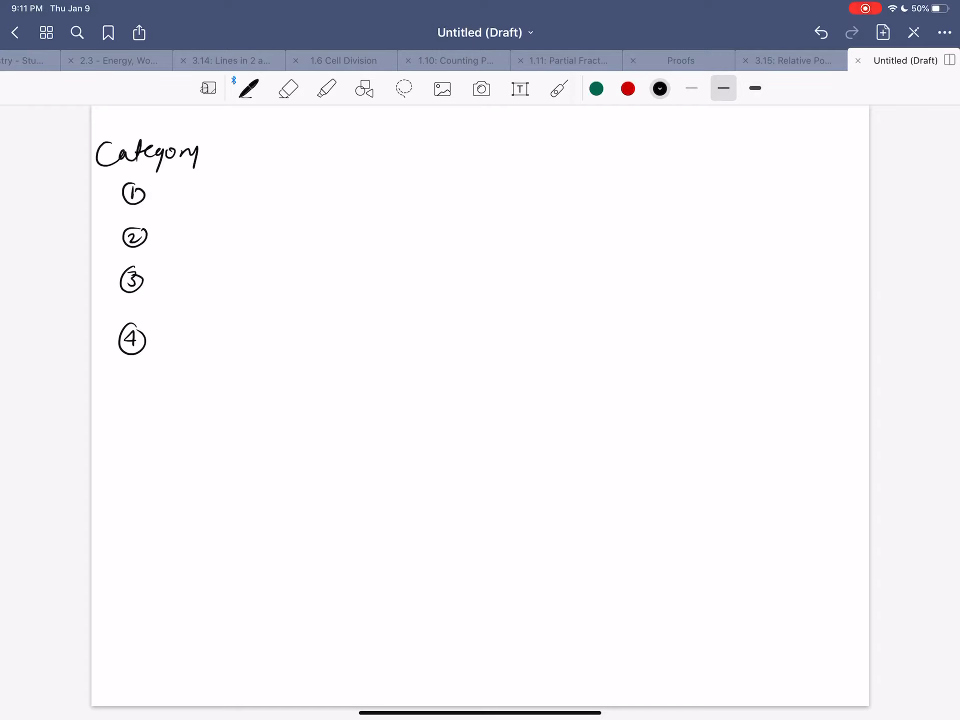
pyautogui.moveTo(279, 141)
pyautogui.mouseDown()
pyautogui.moveTo(277, 161)
pyautogui.moveTo(291, 160)
pyautogui.mouseUp()
pyautogui.scroll(5, 480, 405)
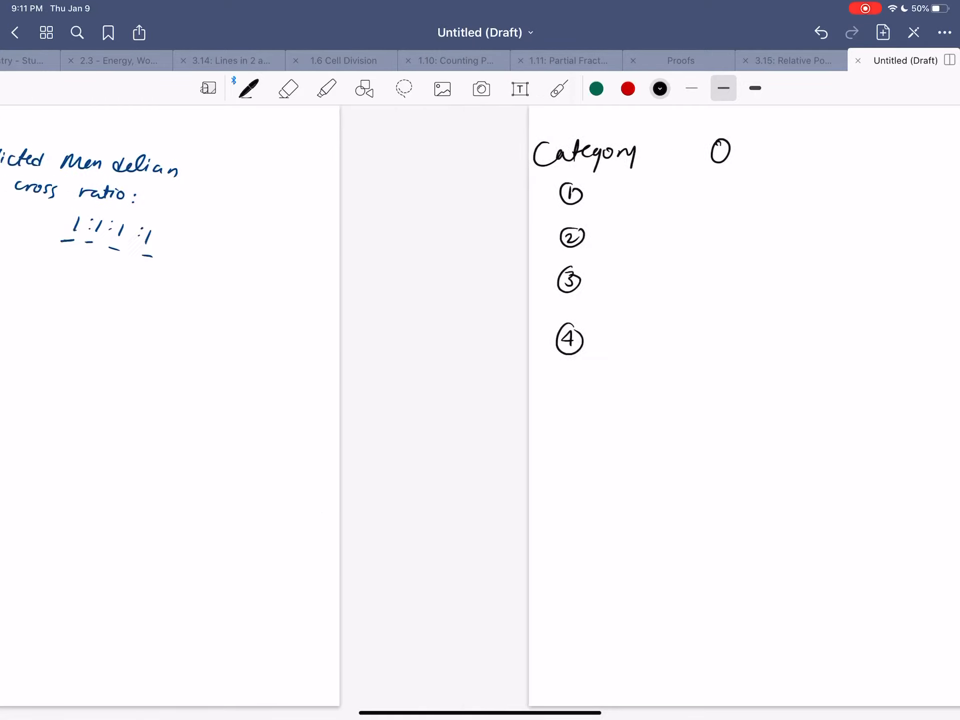
pyautogui.scroll(-5, 480, 405)
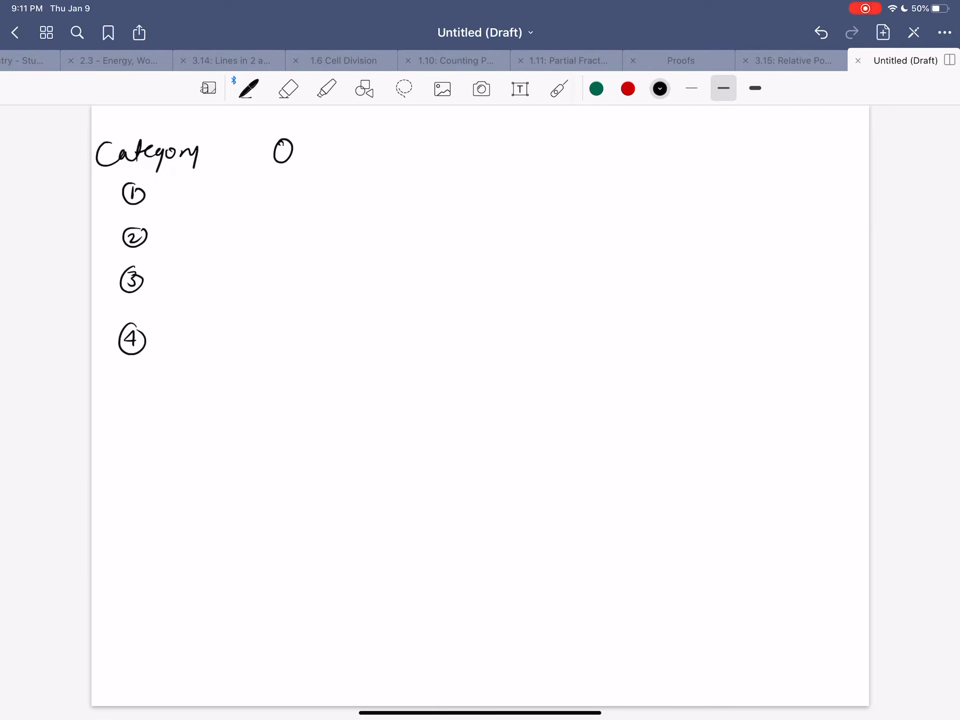
# - Fill the O column with observed counts 98, 88, 102, 112
pyautogui.moveTo(264, 180)
pyautogui.mouseDown()
pyautogui.moveTo(266, 197)
pyautogui.moveTo(284, 198)
pyautogui.moveTo(268, 246)
pyautogui.moveTo(285, 247)
pyautogui.mouseUp()
pyautogui.scroll(5, 480, 406)
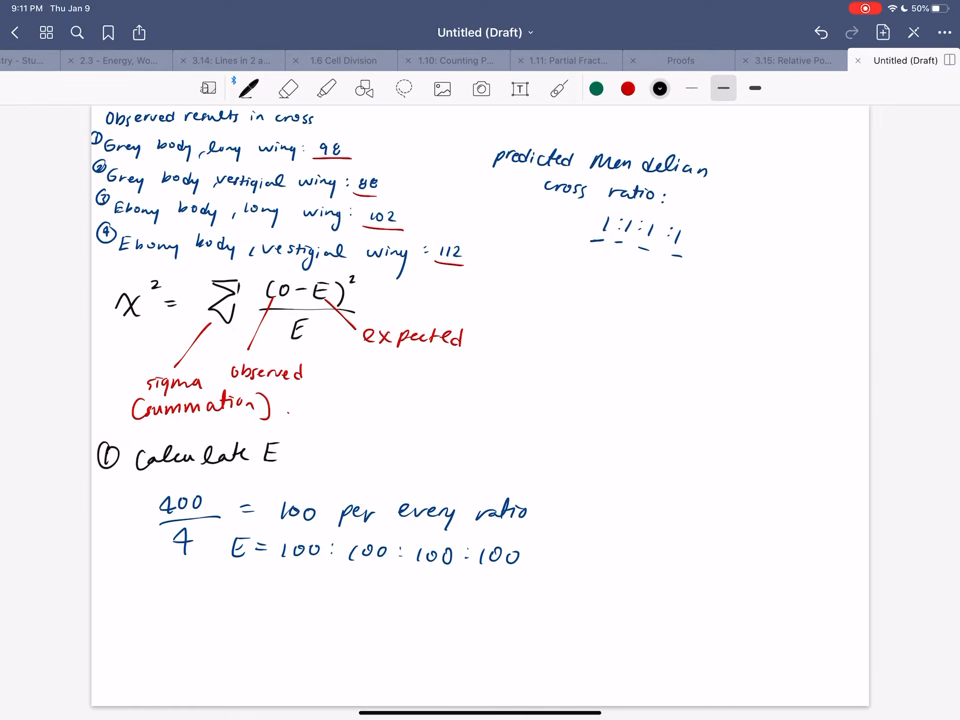
pyautogui.scroll(-5, 480, 405)
pyautogui.moveTo(253, 272); pyautogui.dragTo(254, 288)
pyautogui.moveTo(258, 275); pyautogui.dragTo(280, 288)
pyautogui.scroll(5, 480, 406)
pyautogui.scroll(-5, 481, 406)
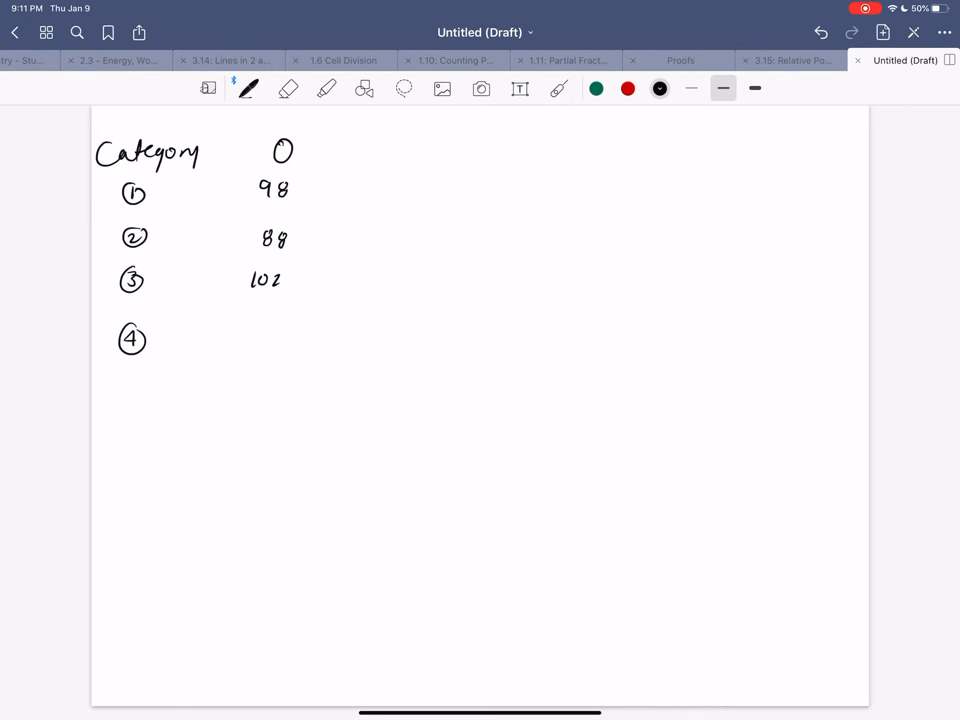
pyautogui.moveTo(247, 326); pyautogui.dragTo(257, 345)
pyautogui.moveTo(262, 328); pyautogui.dragTo(276, 342)
# - Add the E column with an expected count of 100 in every row
pyautogui.moveTo(375, 146); pyautogui.dragTo(389, 171)
pyautogui.moveTo(375, 156); pyautogui.dragTo(396, 147)
pyautogui.moveTo(361, 190); pyautogui.dragTo(362, 205)
pyautogui.moveTo(377, 190)
pyautogui.mouseDown()
pyautogui.moveTo(379, 204)
pyautogui.moveTo(394, 206)
pyautogui.moveTo(360, 252)
pyautogui.mouseUp()
pyautogui.moveTo(375, 235)
pyautogui.mouseDown()
pyautogui.moveTo(377, 250)
pyautogui.moveTo(394, 247)
pyautogui.mouseUp()
pyautogui.moveTo(347, 293); pyautogui.dragTo(347, 307)
pyautogui.moveTo(361, 294)
pyautogui.mouseDown()
pyautogui.moveTo(363, 306)
pyautogui.moveTo(385, 306)
pyautogui.moveTo(346, 351)
pyautogui.mouseUp()
pyautogui.moveTo(356, 338)
pyautogui.mouseDown()
pyautogui.moveTo(357, 350)
pyautogui.moveTo(376, 352)
pyautogui.mouseUp()
pyautogui.scroll(10, 480, 406)
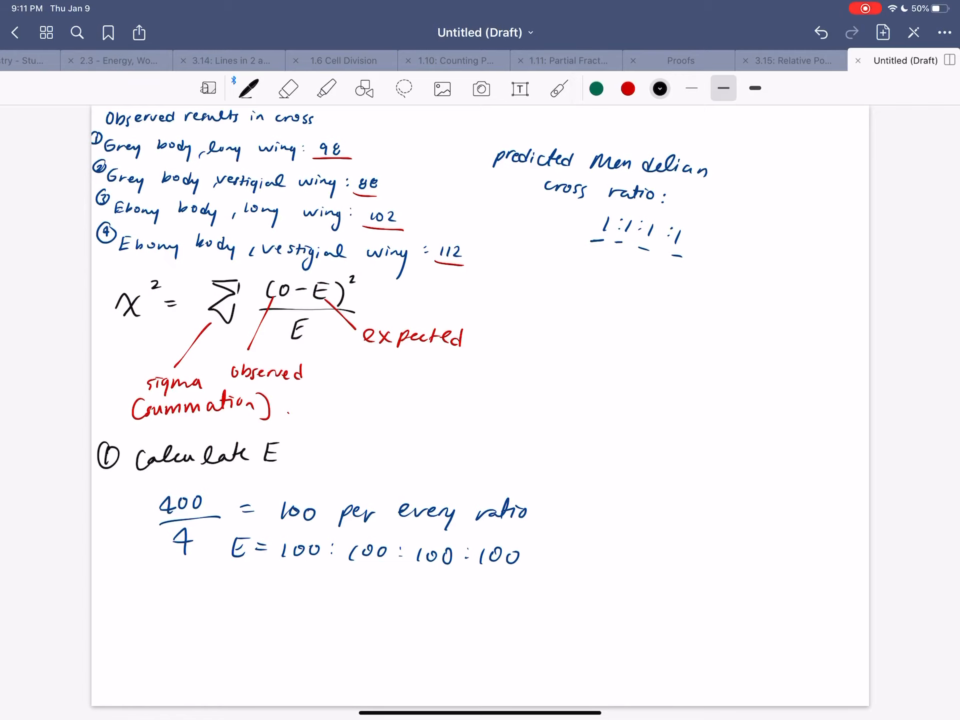
pyautogui.scroll(-10, 481, 406)
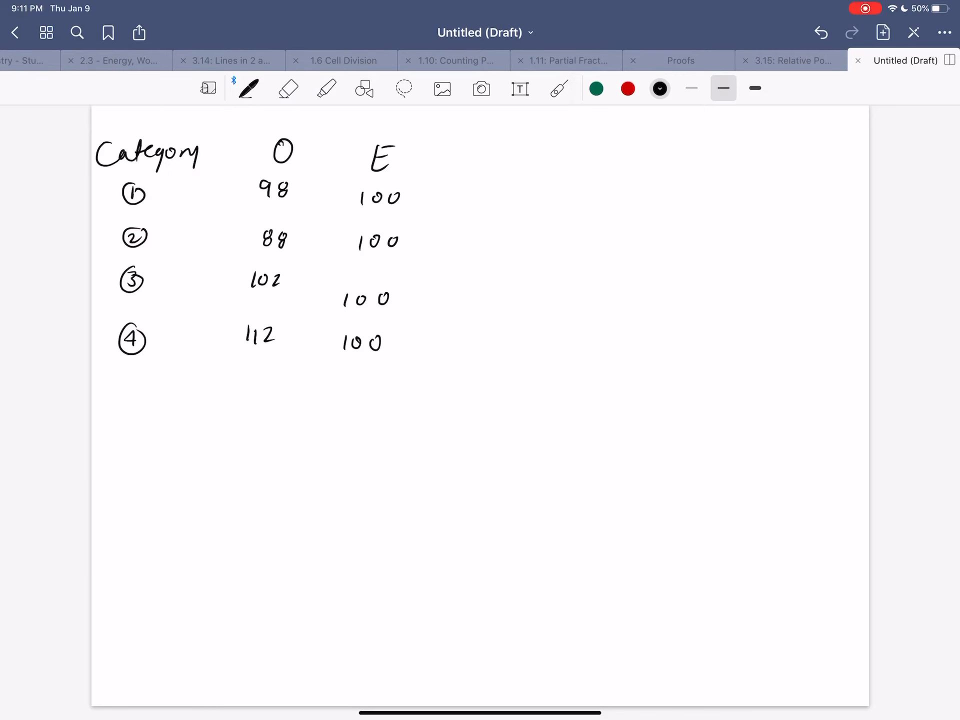
# - Add an O−E column reading −2, −12, −2, 12
pyautogui.moveTo(481, 147)
pyautogui.mouseDown()
pyautogui.moveTo(482, 165)
pyautogui.moveTo(518, 153)
pyautogui.mouseUp()
pyautogui.moveTo(528, 146)
pyautogui.mouseDown()
pyautogui.moveTo(521, 161)
pyautogui.moveTo(534, 164)
pyautogui.mouseUp()
pyautogui.moveTo(528, 146); pyautogui.dragTo(541, 145)
pyautogui.moveTo(528, 153); pyautogui.dragTo(537, 153)
pyautogui.moveTo(481, 190); pyautogui.dragTo(494, 190)
pyautogui.moveTo(501, 188); pyautogui.dragTo(521, 203)
pyautogui.moveTo(481, 240); pyautogui.dragTo(493, 240)
pyautogui.moveTo(499, 235)
pyautogui.mouseDown()
pyautogui.moveTo(500, 248)
pyautogui.moveTo(529, 249)
pyautogui.mouseUp()
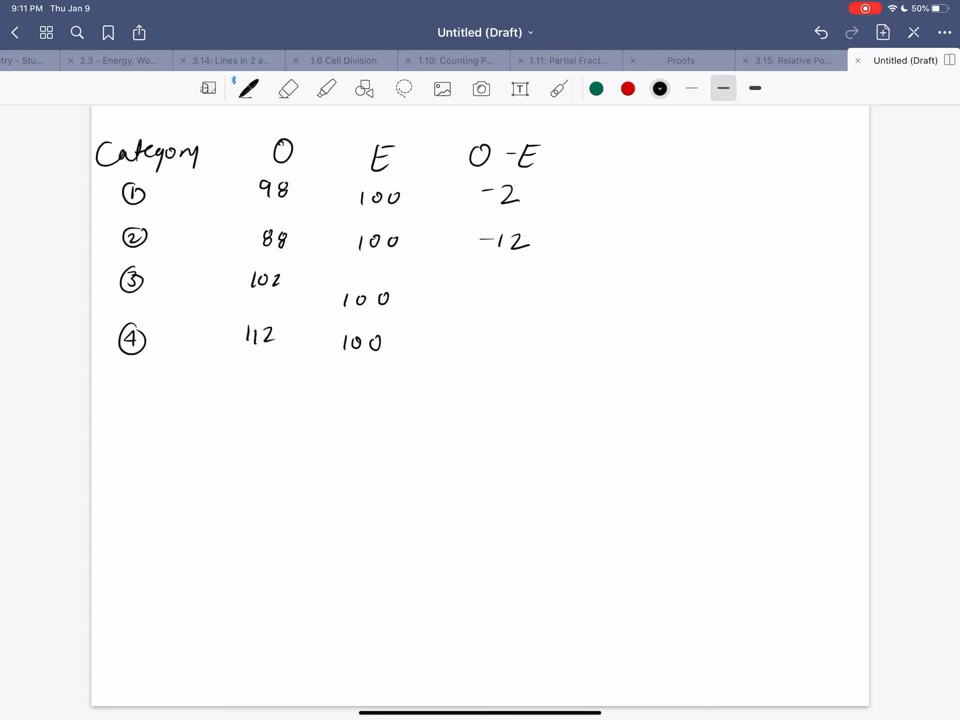
pyautogui.moveTo(483, 289); pyautogui.dragTo(496, 288)
pyautogui.moveTo(503, 280)
pyautogui.mouseDown()
pyautogui.moveTo(519, 297)
pyautogui.moveTo(496, 344)
pyautogui.moveTo(523, 346)
pyautogui.mouseUp()
# - Undo a misplaced header and write (O−E)² as the next column heading
pyautogui.moveTo(638, 147); pyautogui.dragTo(642, 166)
pyautogui.moveTo(659, 158); pyautogui.dragTo(675, 170)
pyautogui.moveTo(673, 156); pyautogui.dragTo(685, 156)
pyautogui.click(821, 32)
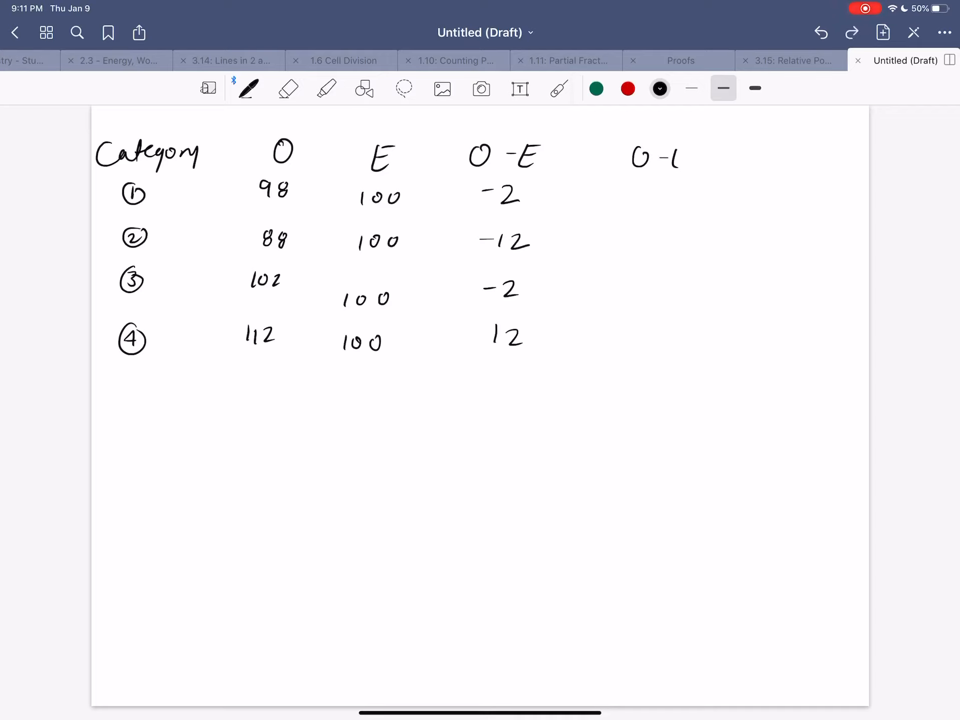
pyautogui.click(821, 32)
pyautogui.moveTo(606, 146)
pyautogui.mouseDown()
pyautogui.moveTo(608, 166)
pyautogui.moveTo(642, 155)
pyautogui.moveTo(649, 172)
pyautogui.mouseUp()
pyautogui.moveTo(647, 162)
pyautogui.mouseDown()
pyautogui.moveTo(662, 162)
pyautogui.moveTo(666, 149)
pyautogui.mouseUp()
pyautogui.moveTo(597, 138); pyautogui.dragTo(607, 182)
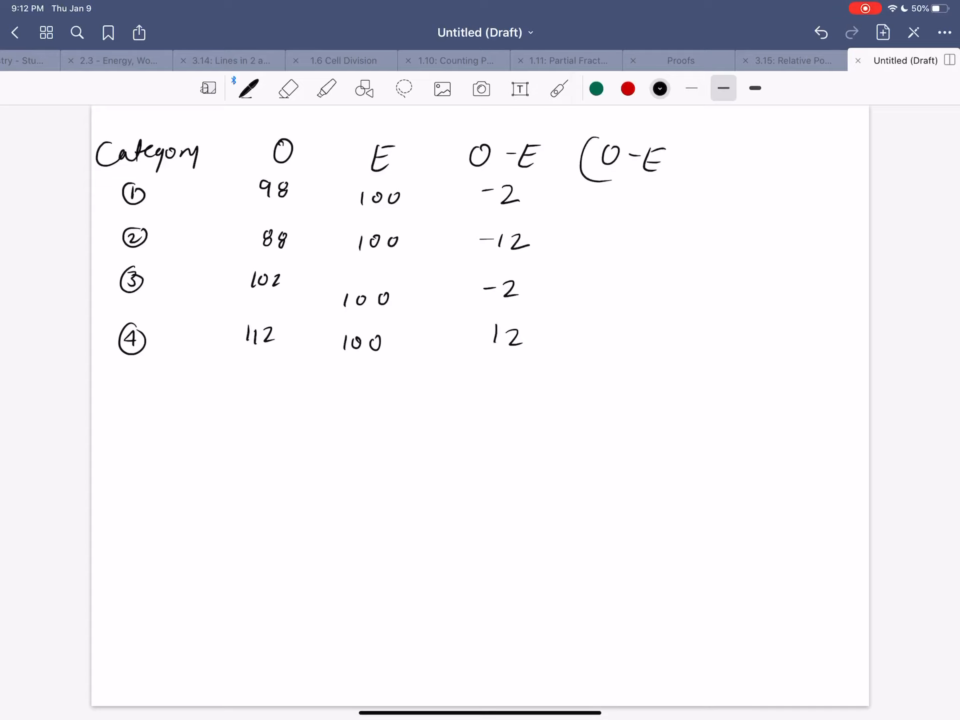
pyautogui.moveTo(675, 140)
pyautogui.mouseDown()
pyautogui.moveTo(673, 170)
pyautogui.moveTo(703, 148)
pyautogui.mouseUp()
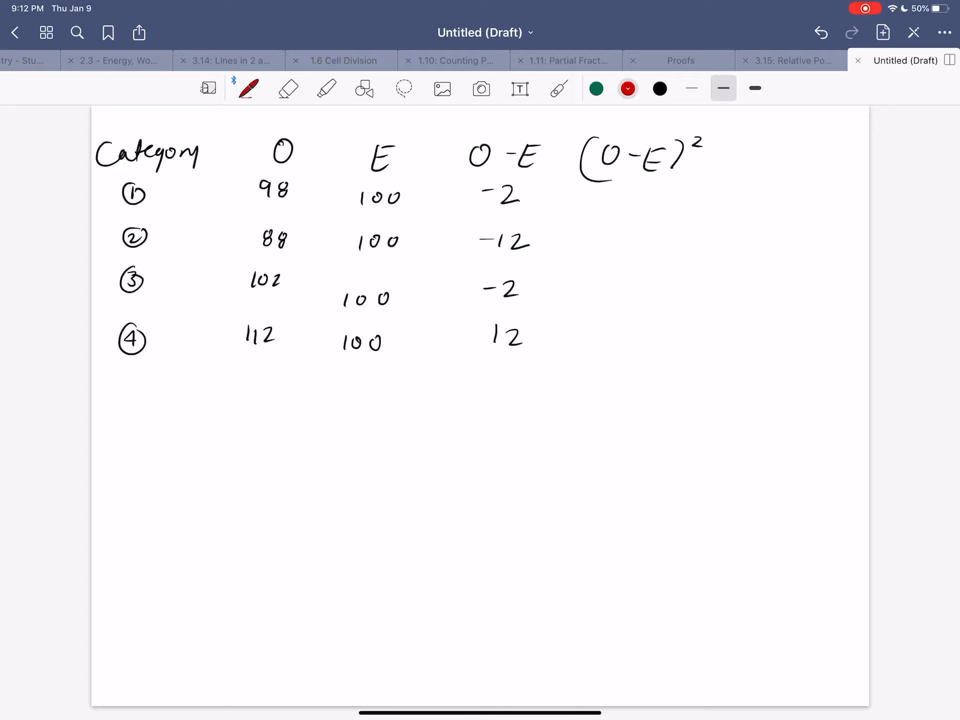
pyautogui.click(659, 89)
pyautogui.scroll(15, 479, 406)
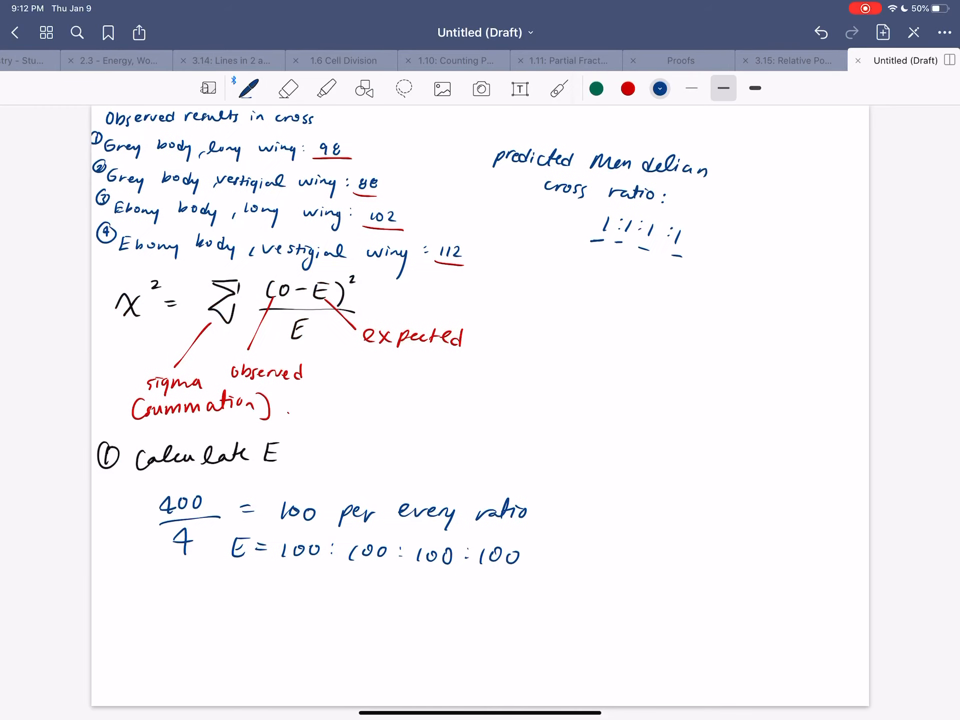
pyautogui.hscroll(3, 480, 405)
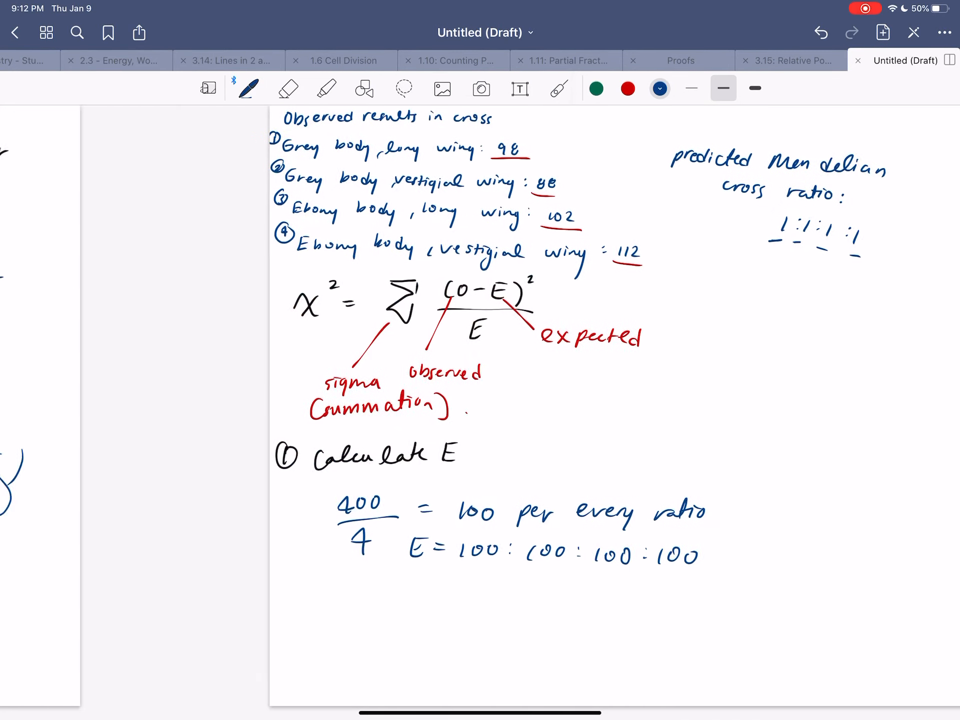
pyautogui.hscroll(3, 481, 405)
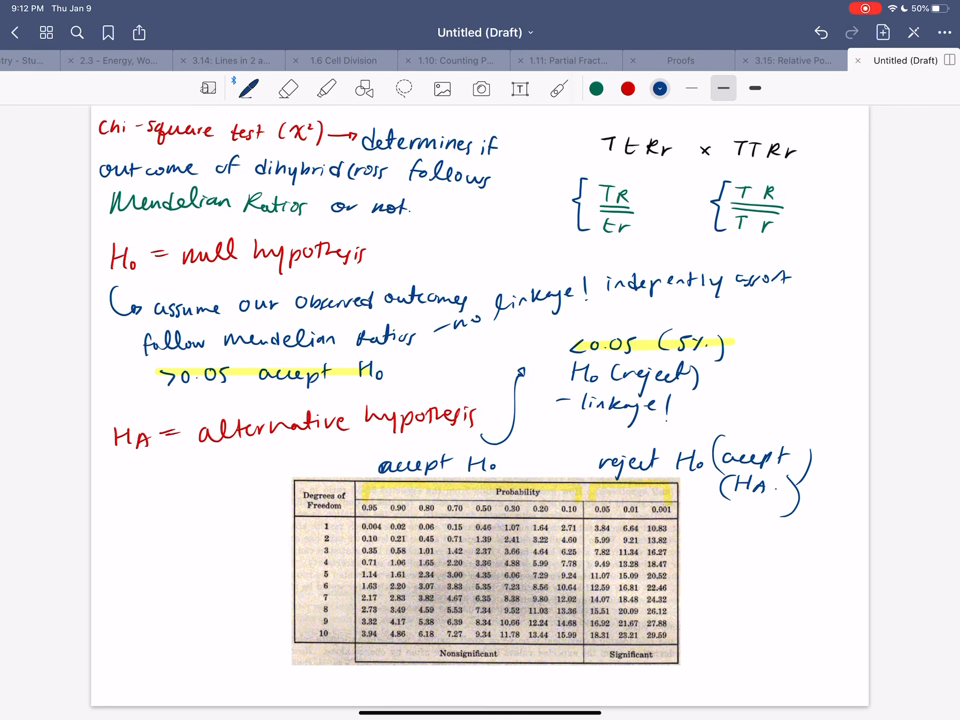
pyautogui.hscroll(10, 479, 406)
pyautogui.hscroll(8, 480, 405)
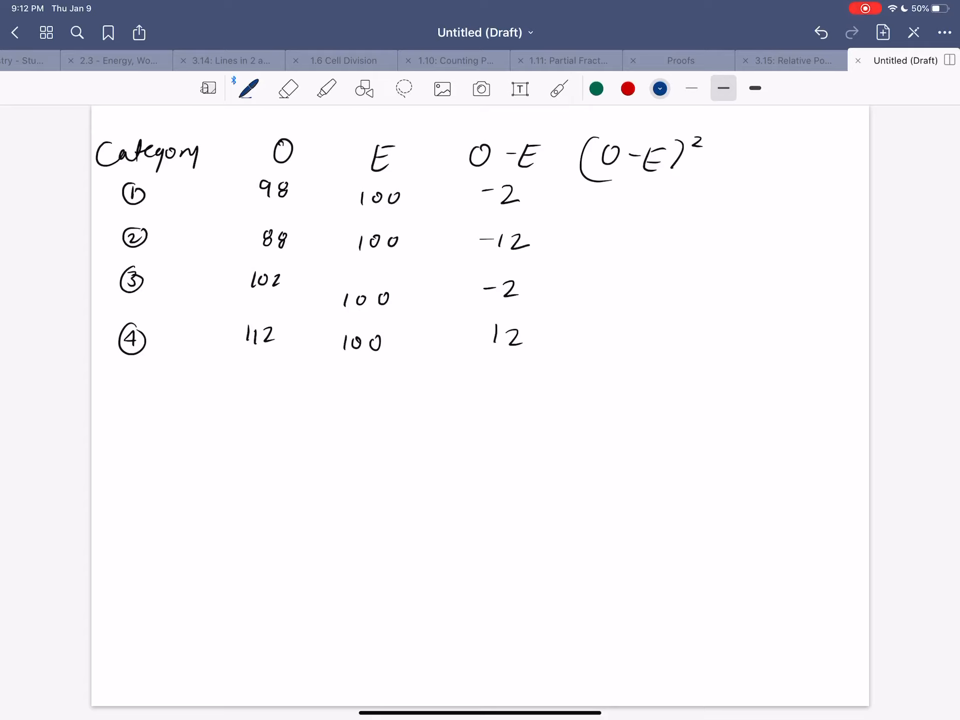
# - Select black ink back on the Category table page
pyautogui.click(659, 89)
# - Fill the (O−E)² column with 4, 144, 4, 144
pyautogui.click(590, 180)
pyautogui.click(481, 488)
pyautogui.moveTo(634, 192)
pyautogui.mouseDown()
pyautogui.moveTo(643, 215)
pyautogui.moveTo(618, 257)
pyautogui.moveTo(640, 256)
pyautogui.mouseUp()
pyautogui.moveTo(648, 246)
pyautogui.mouseDown()
pyautogui.moveTo(659, 247)
pyautogui.moveTo(657, 260)
pyautogui.moveTo(613, 357)
pyautogui.mouseUp()
pyautogui.moveTo(621, 347)
pyautogui.mouseDown()
pyautogui.moveTo(637, 347)
pyautogui.moveTo(630, 357)
pyautogui.mouseUp()
pyautogui.moveTo(639, 348)
pyautogui.mouseDown()
pyautogui.moveTo(658, 349)
pyautogui.moveTo(652, 361)
pyautogui.mouseUp()
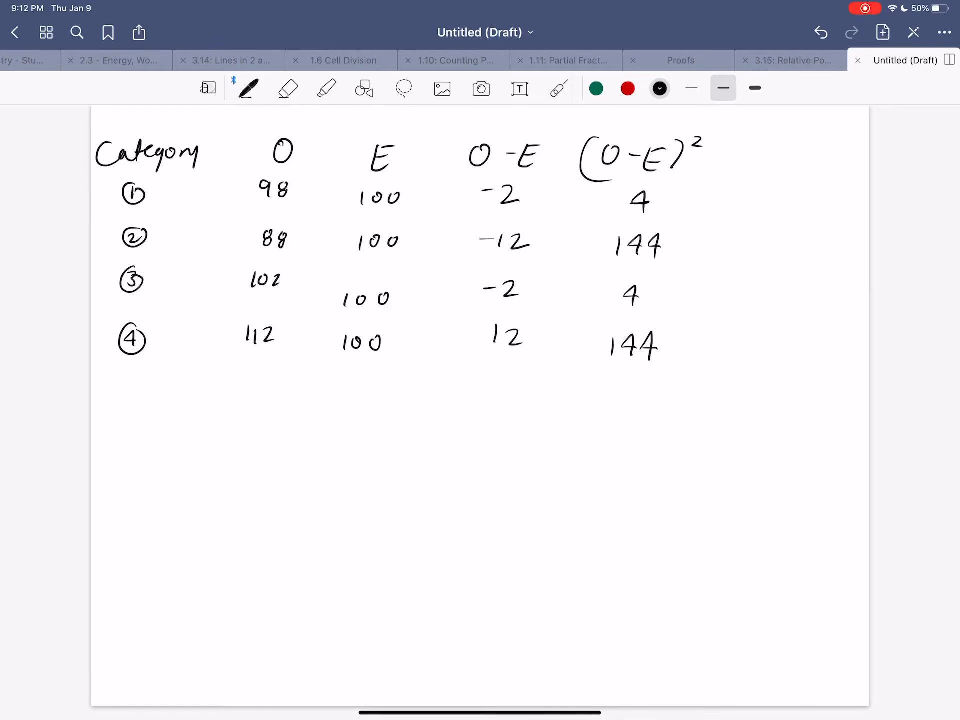
pyautogui.scroll(10, 480, 405)
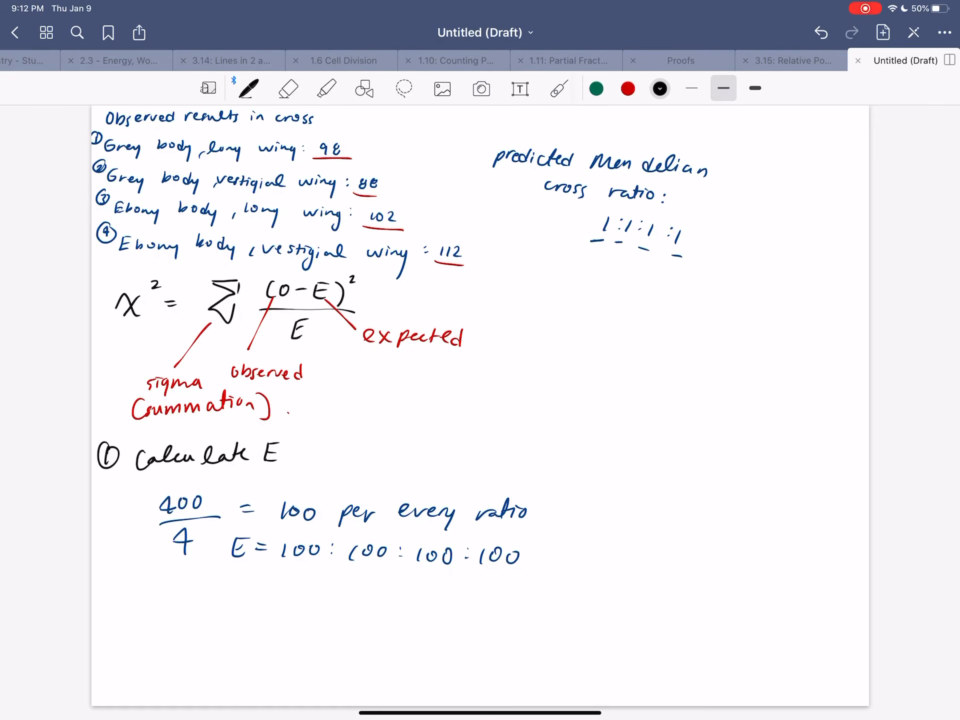
pyautogui.scroll(-10, 481, 406)
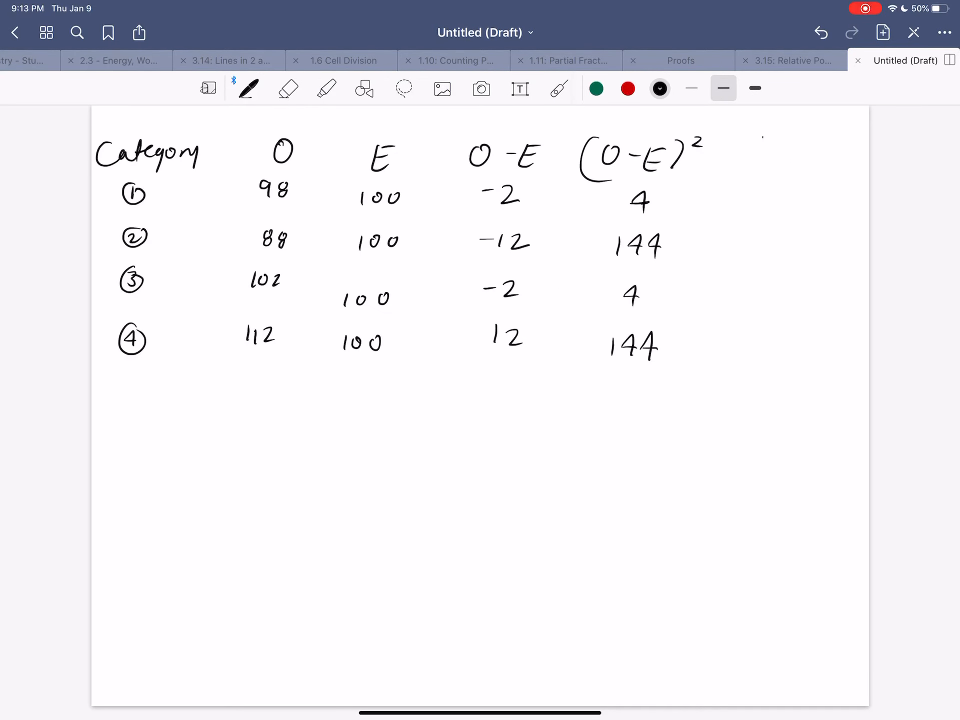
# - Write the (O−E)²/E heading for a new column
pyautogui.moveTo(757, 136)
pyautogui.mouseDown()
pyautogui.moveTo(769, 150)
pyautogui.moveTo(822, 143)
pyautogui.moveTo(750, 154)
pyautogui.mouseUp()
pyautogui.moveTo(834, 125); pyautogui.dragTo(841, 131)
pyautogui.moveTo(748, 161)
pyautogui.mouseDown()
pyautogui.moveTo(832, 158)
pyautogui.moveTo(783, 186)
pyautogui.moveTo(805, 167)
pyautogui.mouseUp()
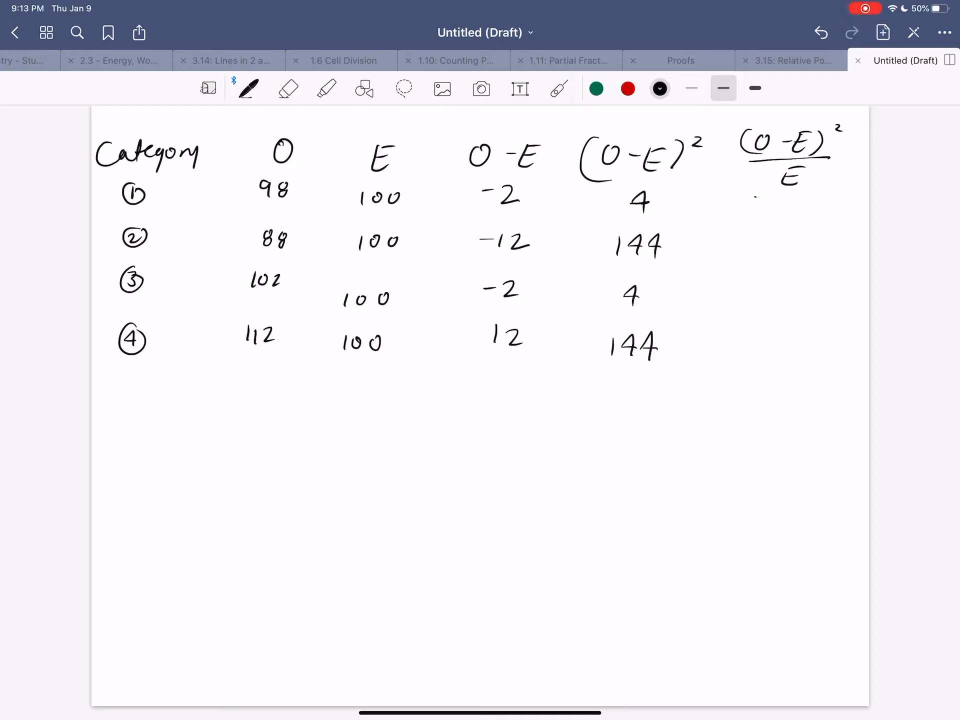
# - Enter 0.04, 1.44, 0.04 for the first three categories
pyautogui.moveTo(758, 197)
pyautogui.mouseDown()
pyautogui.moveTo(761, 212)
pyautogui.moveTo(792, 211)
pyautogui.mouseUp()
pyautogui.moveTo(809, 205)
pyautogui.mouseDown()
pyautogui.moveTo(822, 205)
pyautogui.moveTo(815, 213)
pyautogui.mouseUp()
pyautogui.moveTo(757, 240)
pyautogui.mouseDown()
pyautogui.moveTo(757, 256)
pyautogui.moveTo(807, 262)
pyautogui.mouseUp()
pyautogui.moveTo(752, 291)
pyautogui.mouseDown()
pyautogui.moveTo(753, 306)
pyautogui.moveTo(769, 302)
pyautogui.mouseUp()
pyautogui.moveTo(780, 291)
pyautogui.mouseDown()
pyautogui.moveTo(782, 307)
pyautogui.moveTo(806, 300)
pyautogui.moveTo(801, 310)
pyautogui.mouseUp()
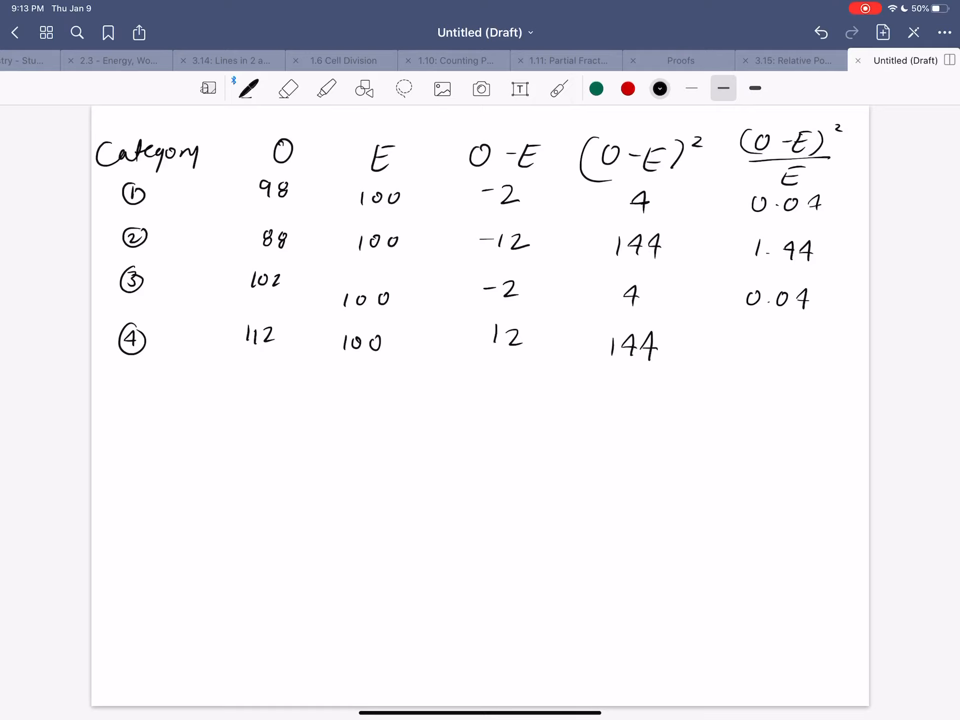
# - Enter 1.44 for category 4 and circle the sigma in the formula
pyautogui.moveTo(747, 344)
pyautogui.mouseDown()
pyautogui.moveTo(746, 365)
pyautogui.moveTo(762, 358)
pyautogui.mouseUp()
pyautogui.moveTo(777, 345)
pyautogui.mouseDown()
pyautogui.moveTo(780, 364)
pyautogui.moveTo(799, 374)
pyautogui.mouseUp()
pyautogui.scroll(10, 479, 405)
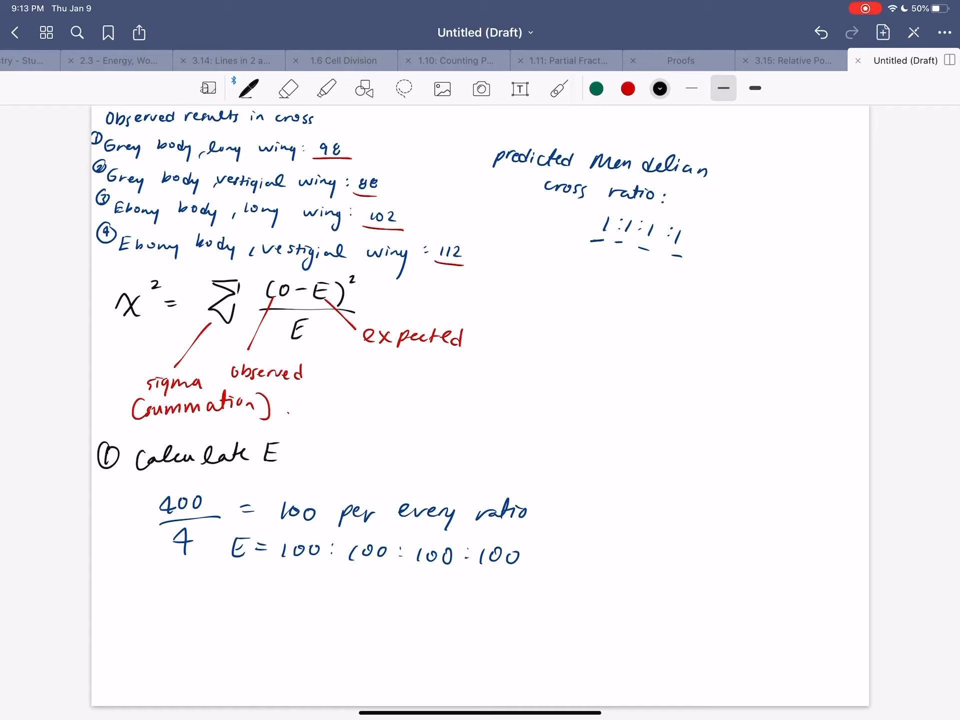
pyautogui.moveTo(225, 270); pyautogui.dragTo(227, 271)
pyautogui.hscroll(10, 480, 405)
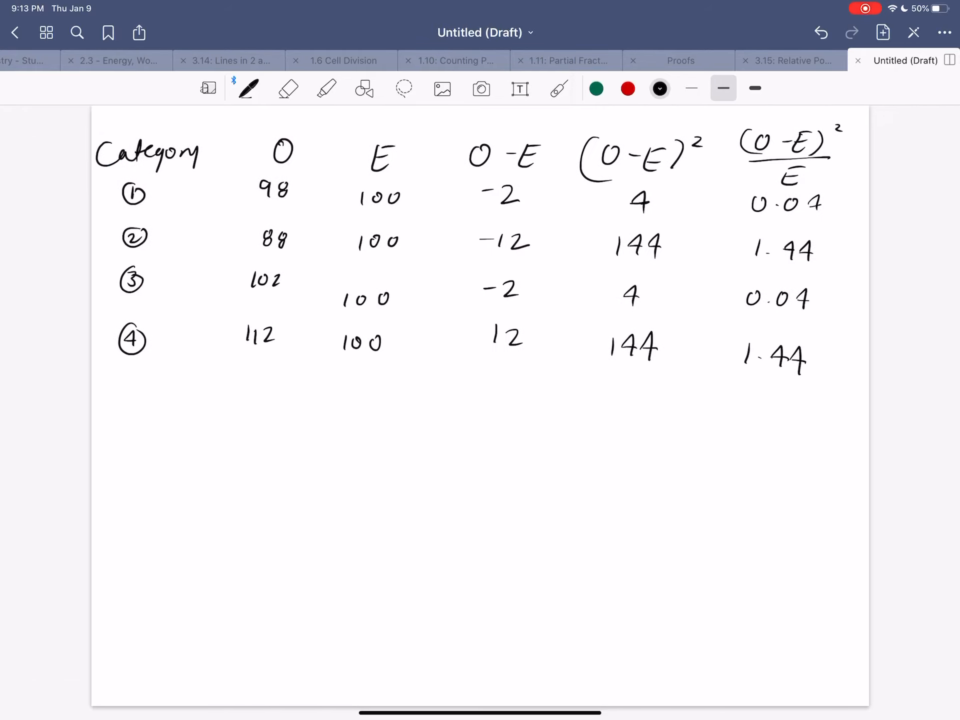
# - Write Σ (total) χ² = 2.96 below the table and box it
pyautogui.moveTo(685, 393)
pyautogui.mouseDown()
pyautogui.moveTo(663, 399)
pyautogui.moveTo(685, 425)
pyautogui.moveTo(685, 408)
pyautogui.moveTo(647, 453)
pyautogui.mouseUp()
pyautogui.moveTo(643, 444)
pyautogui.mouseDown()
pyautogui.moveTo(696, 447)
pyautogui.moveTo(712, 464)
pyautogui.moveTo(638, 467)
pyautogui.mouseUp()
pyautogui.moveTo(731, 409); pyautogui.dragTo(742, 411)
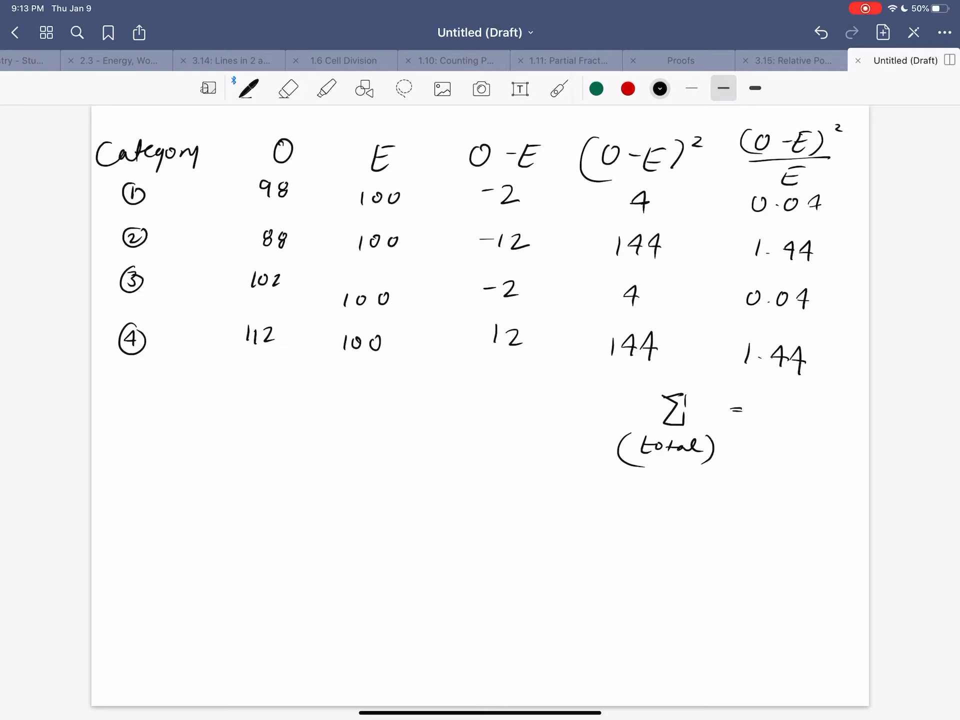
pyautogui.moveTo(755, 405)
pyautogui.mouseDown()
pyautogui.moveTo(769, 420)
pyautogui.moveTo(787, 412)
pyautogui.moveTo(794, 425)
pyautogui.mouseUp()
pyautogui.moveTo(800, 412); pyautogui.dragTo(802, 427)
pyautogui.moveTo(641, 475)
pyautogui.mouseDown()
pyautogui.moveTo(660, 492)
pyautogui.moveTo(649, 492)
pyautogui.moveTo(686, 476)
pyautogui.mouseUp()
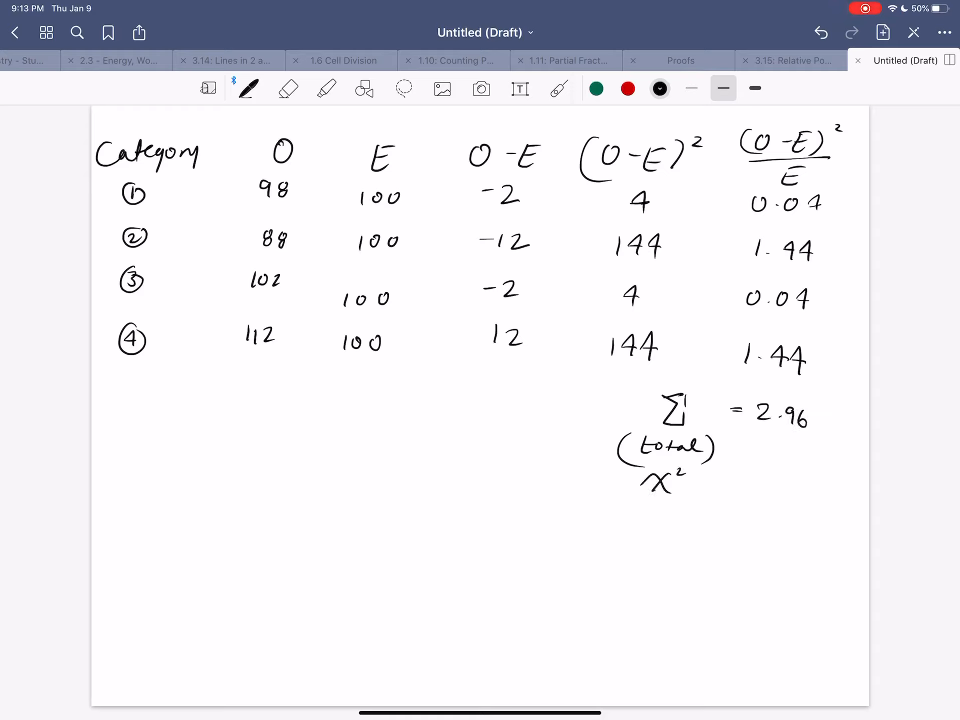
pyautogui.moveTo(746, 432)
pyautogui.mouseDown()
pyautogui.moveTo(819, 434)
pyautogui.moveTo(748, 430)
pyautogui.mouseUp()
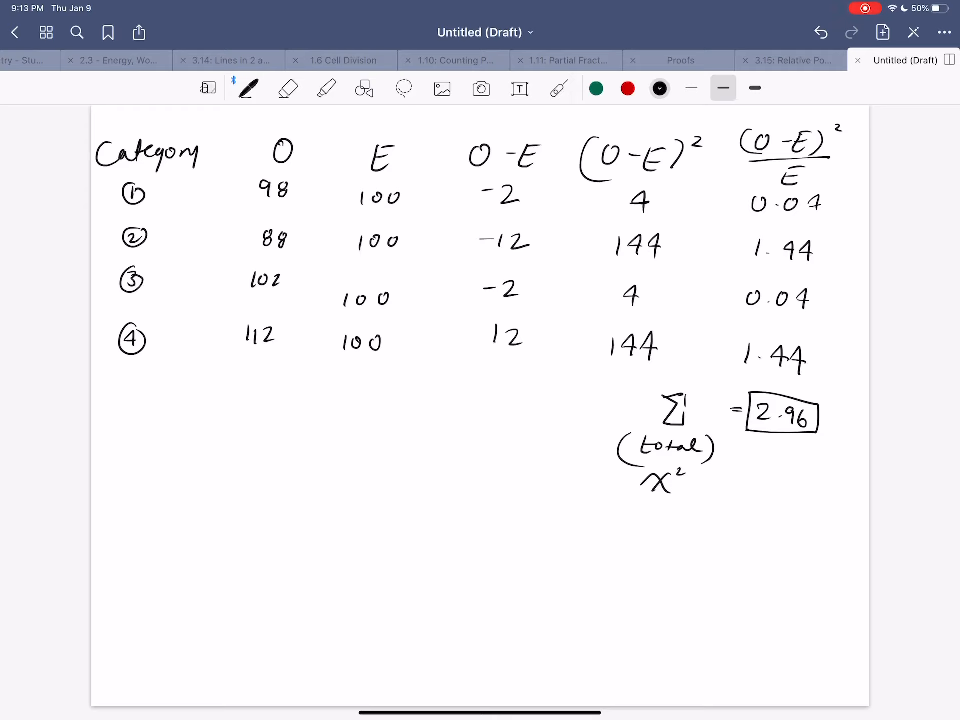
# - Write n − 1 with 4 beneath it as the degrees-of-freedom working
pyautogui.moveTo(129, 424); pyautogui.dragTo(147, 439)
pyautogui.moveTo(155, 429)
pyautogui.mouseDown()
pyautogui.moveTo(173, 438)
pyautogui.moveTo(157, 450)
pyautogui.mouseUp()
pyautogui.moveTo(137, 452)
pyautogui.mouseDown()
pyautogui.moveTo(135, 488)
pyautogui.moveTo(146, 454)
pyautogui.mouseUp()
pyautogui.moveTo(129, 511)
pyautogui.mouseDown()
pyautogui.moveTo(149, 511)
pyautogui.moveTo(138, 523)
pyautogui.mouseUp()
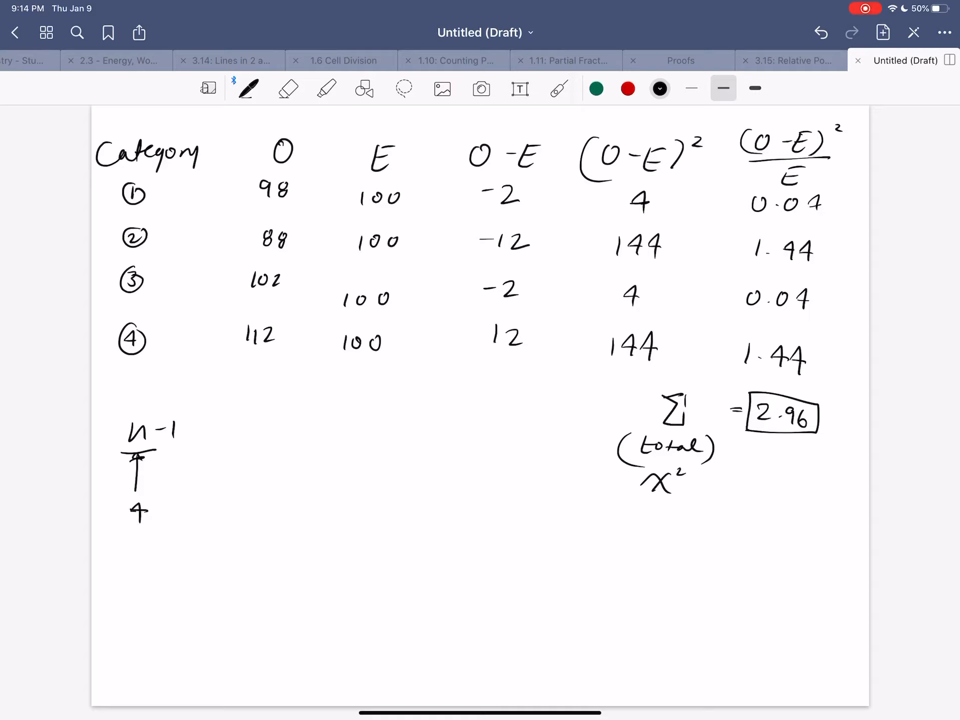
# - Write the heading 'find degrees of freedom' above the working
pyautogui.moveTo(116, 375)
pyautogui.mouseDown()
pyautogui.moveTo(117, 403)
pyautogui.moveTo(127, 393)
pyautogui.moveTo(140, 401)
pyautogui.mouseUp()
pyautogui.moveTo(143, 382)
pyautogui.mouseDown()
pyautogui.moveTo(154, 402)
pyautogui.moveTo(211, 401)
pyautogui.mouseUp()
pyautogui.moveTo(202, 390)
pyautogui.mouseDown()
pyautogui.moveTo(228, 400)
pyautogui.moveTo(225, 414)
pyautogui.mouseUp()
pyautogui.moveTo(232, 392)
pyautogui.mouseDown()
pyautogui.moveTo(266, 403)
pyautogui.moveTo(309, 392)
pyautogui.mouseUp()
pyautogui.moveTo(319, 371); pyautogui.dragTo(316, 394)
pyautogui.moveTo(363, 370)
pyautogui.mouseDown()
pyautogui.moveTo(351, 404)
pyautogui.moveTo(402, 396)
pyautogui.mouseUp()
pyautogui.moveTo(414, 378)
pyautogui.mouseDown()
pyautogui.moveTo(411, 400)
pyautogui.moveTo(460, 402)
pyautogui.mouseUp()
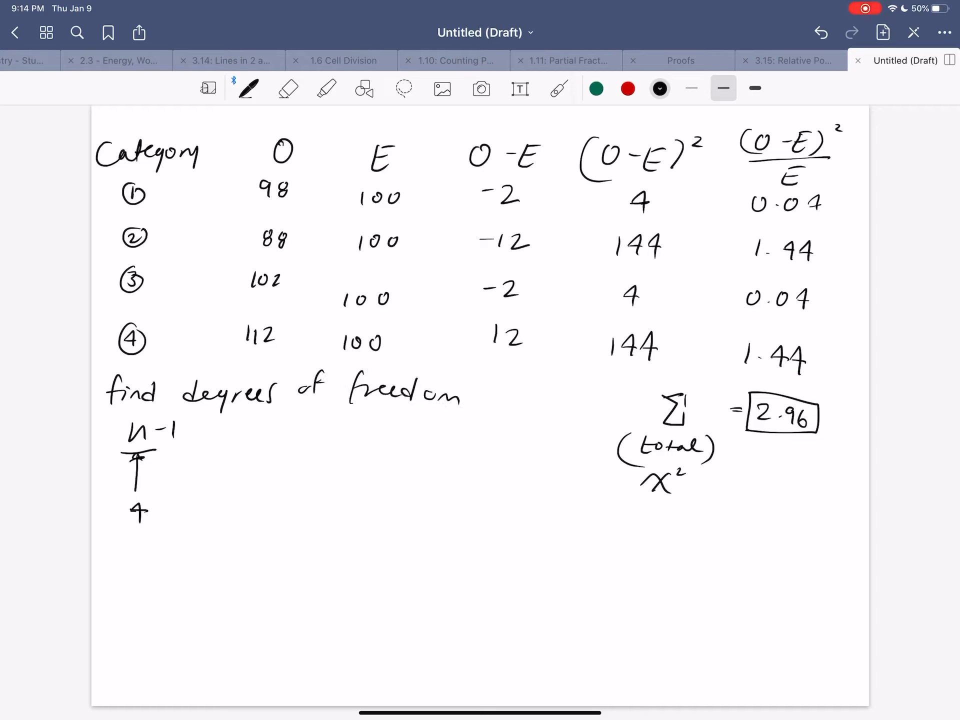
# - Write the circled result = 3 and ring the chi-square total 2.96
pyautogui.moveTo(210, 435); pyautogui.dragTo(224, 434)
pyautogui.moveTo(212, 440)
pyautogui.mouseDown()
pyautogui.moveTo(262, 441)
pyautogui.moveTo(285, 421)
pyautogui.mouseUp()
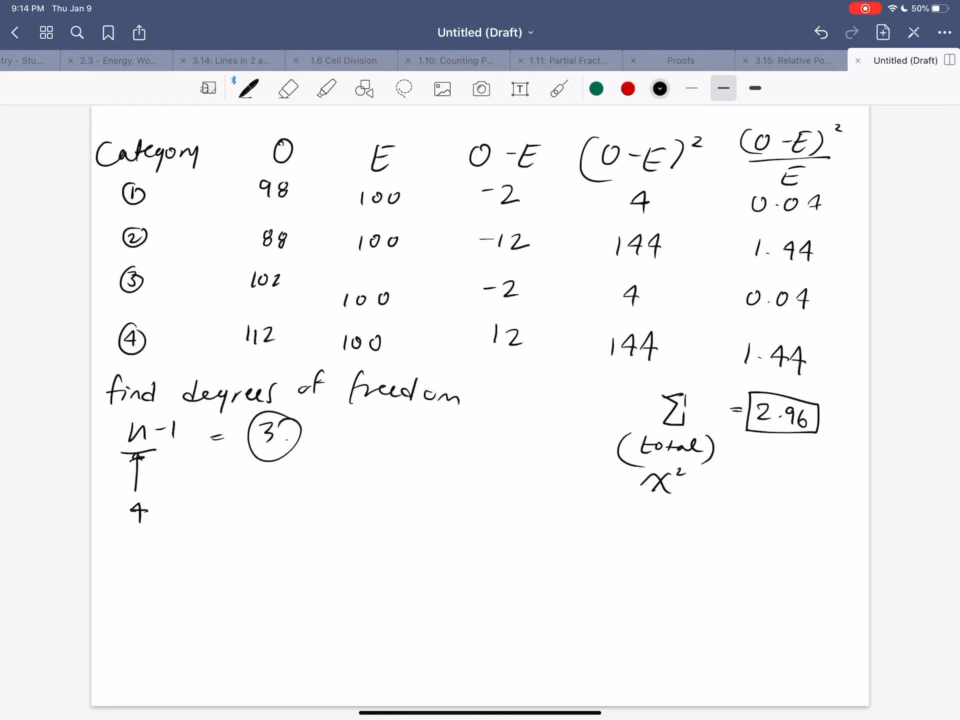
pyautogui.moveTo(824, 405); pyautogui.dragTo(818, 411)
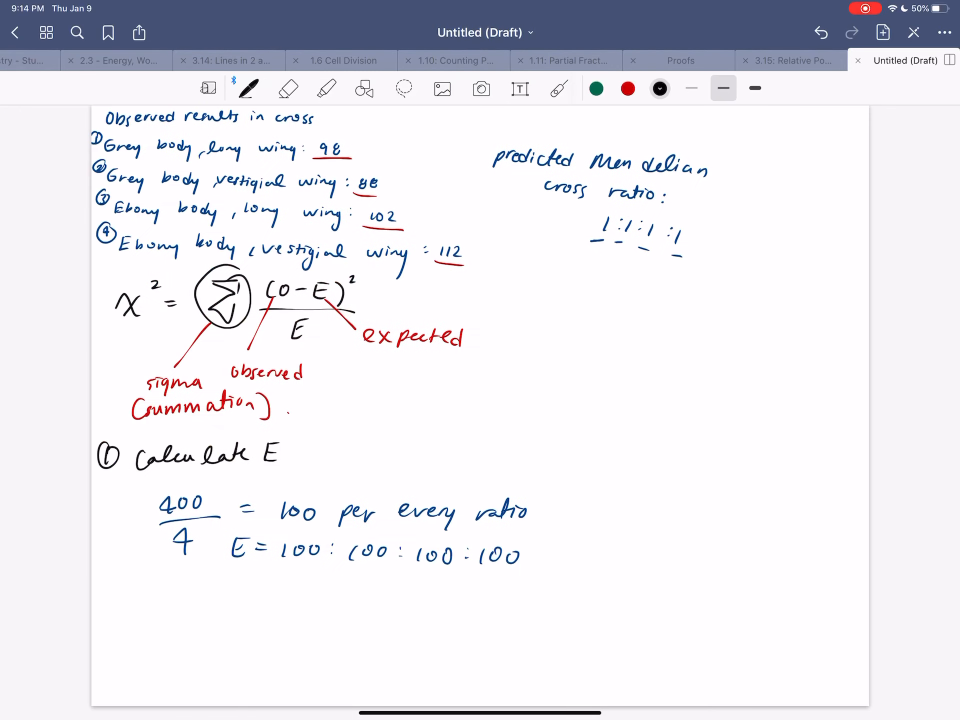
pyautogui.scroll(10, 480, 405)
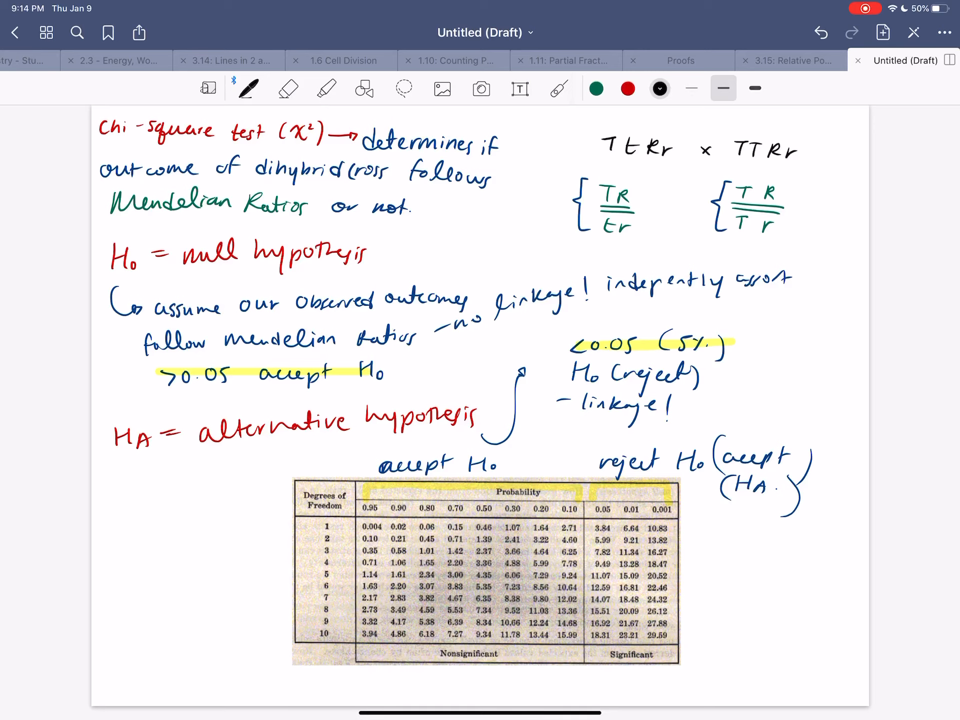
# - Highlight the 3-degrees-of-freedom row and mark where 2.96 falls between 0.50 and 0.30
pyautogui.click(327, 89)
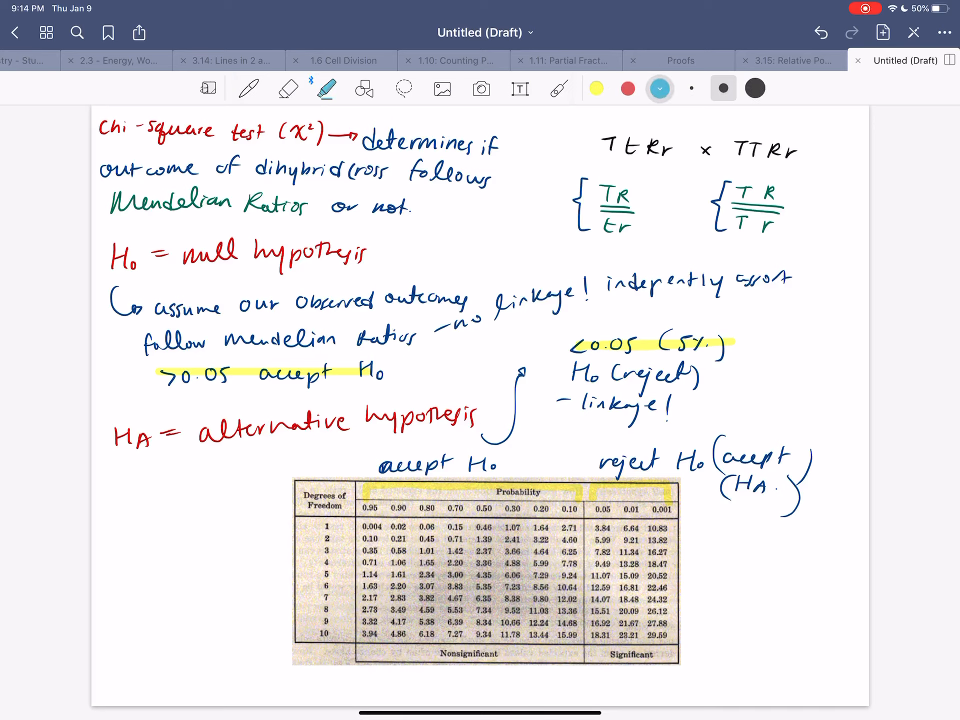
pyautogui.moveTo(296, 553); pyautogui.dragTo(667, 550)
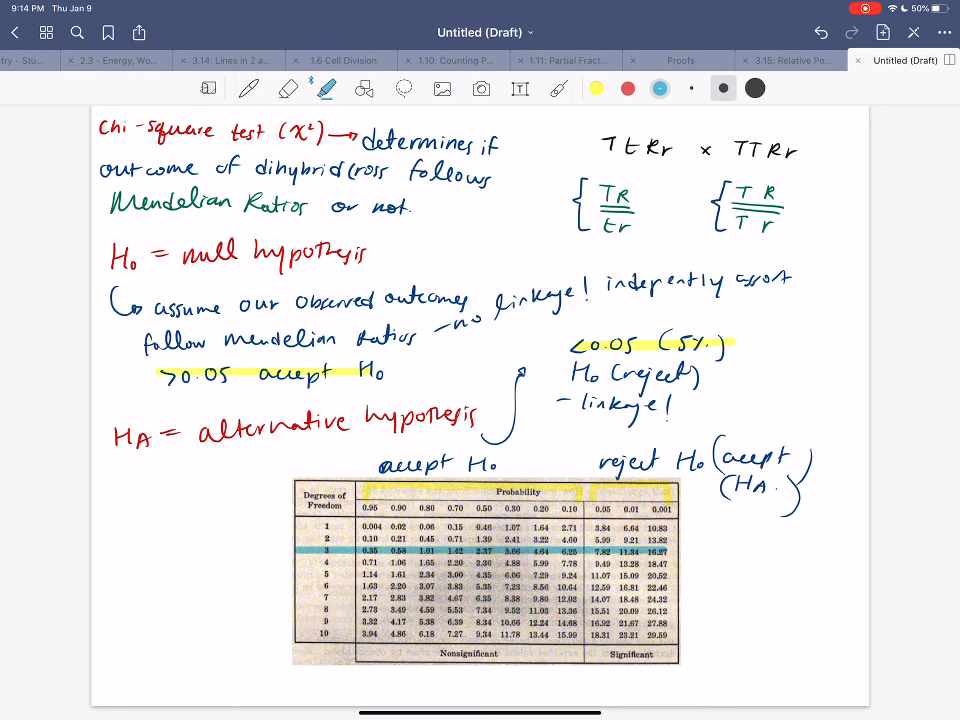
pyautogui.hscroll(5, 480, 406)
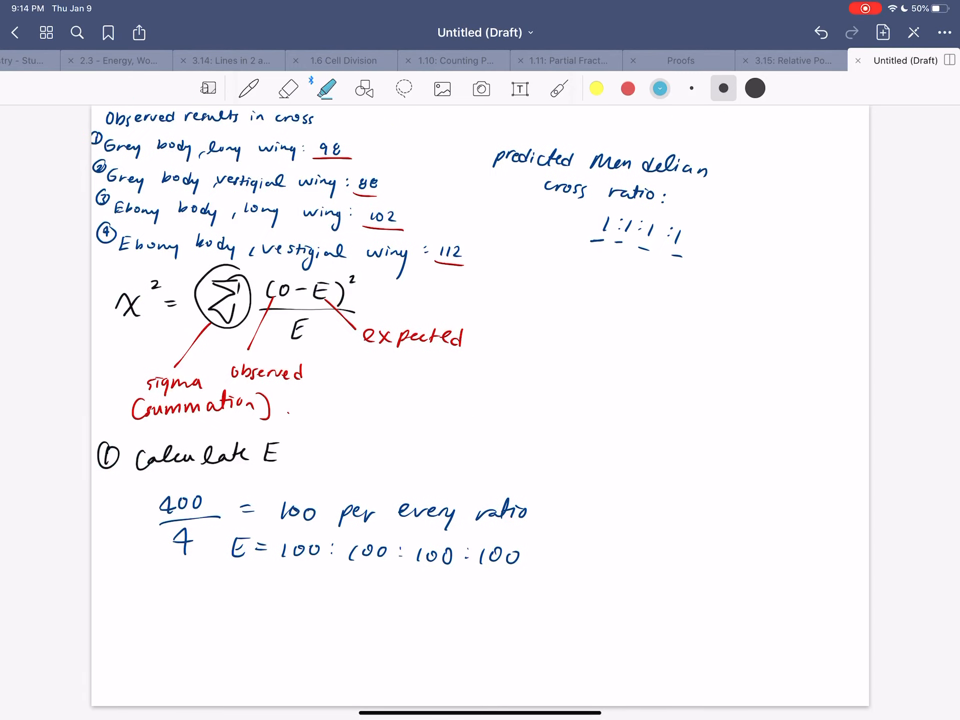
pyautogui.hscroll(5, 480, 406)
pyautogui.hscroll(-5, 480, 405)
pyautogui.hscroll(-5, 479, 405)
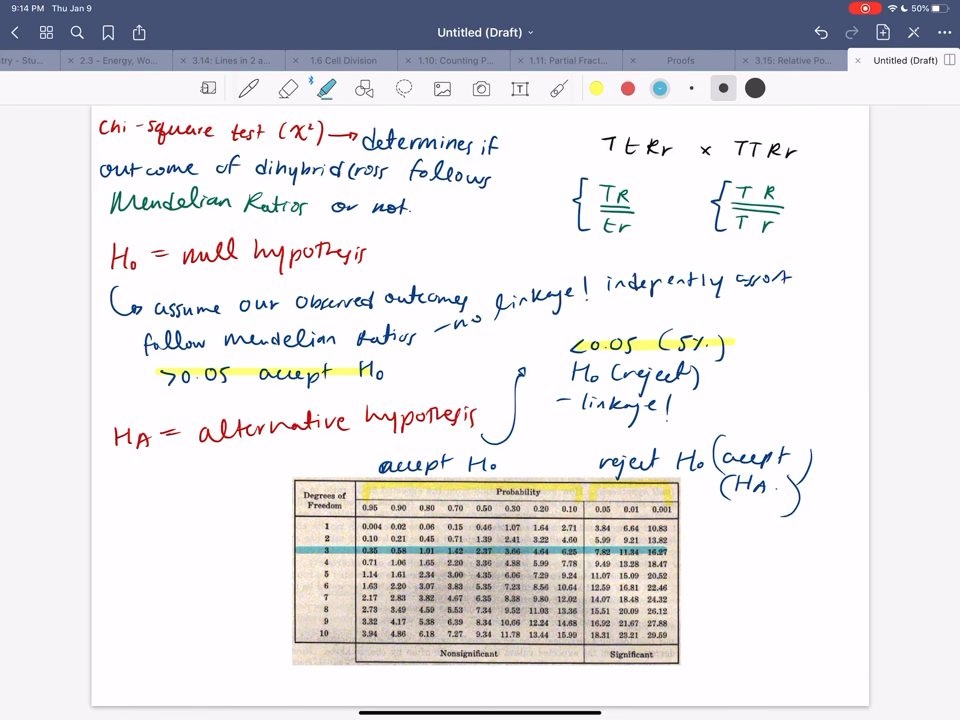
pyautogui.click(248, 88)
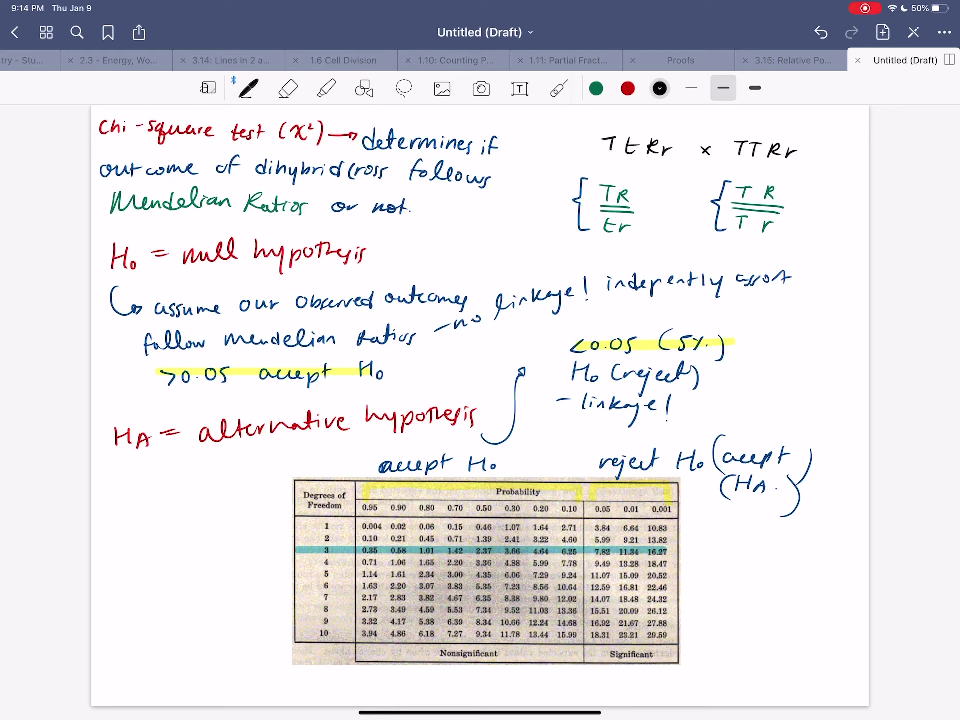
pyautogui.moveTo(496, 545); pyautogui.dragTo(504, 512)
# - Note 50% and 30% beside the table, undoing a stray underline under accept Ho
pyautogui.moveTo(144, 533)
pyautogui.mouseDown()
pyautogui.moveTo(162, 520)
pyautogui.moveTo(153, 542)
pyautogui.moveTo(170, 530)
pyautogui.mouseUp()
pyautogui.moveTo(191, 501); pyautogui.dragTo(191, 519)
pyautogui.moveTo(155, 564); pyautogui.dragTo(170, 582)
pyautogui.moveTo(177, 561)
pyautogui.mouseDown()
pyautogui.moveTo(184, 573)
pyautogui.moveTo(211, 558)
pyautogui.mouseUp()
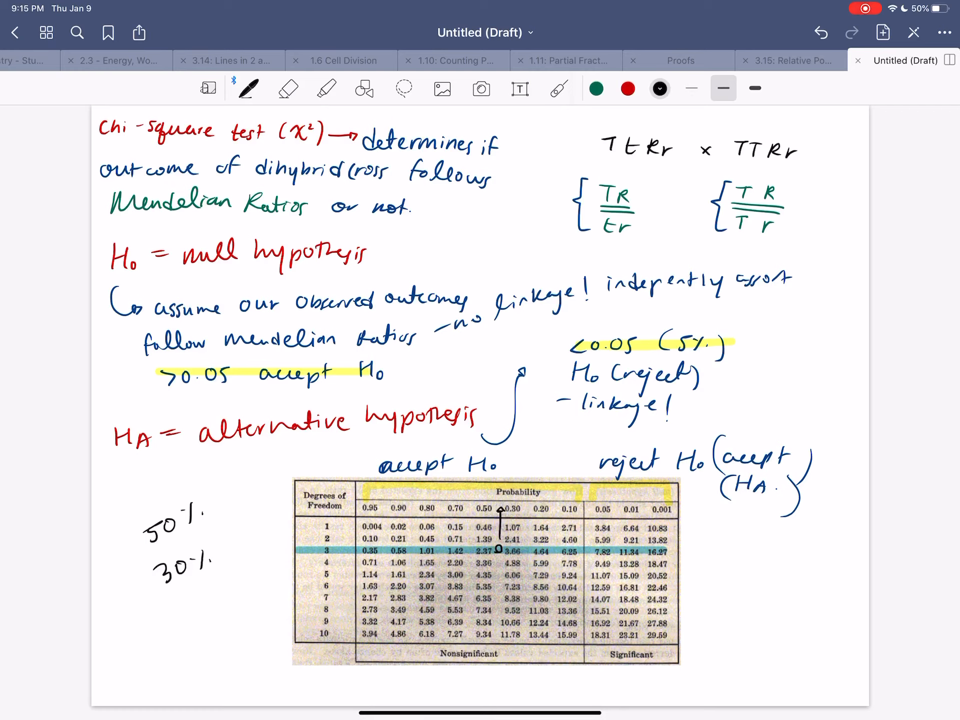
pyautogui.moveTo(378, 479); pyautogui.dragTo(505, 469)
pyautogui.hotkey('ctrl', 'z')
pyautogui.scroll(-10, 480, 405)
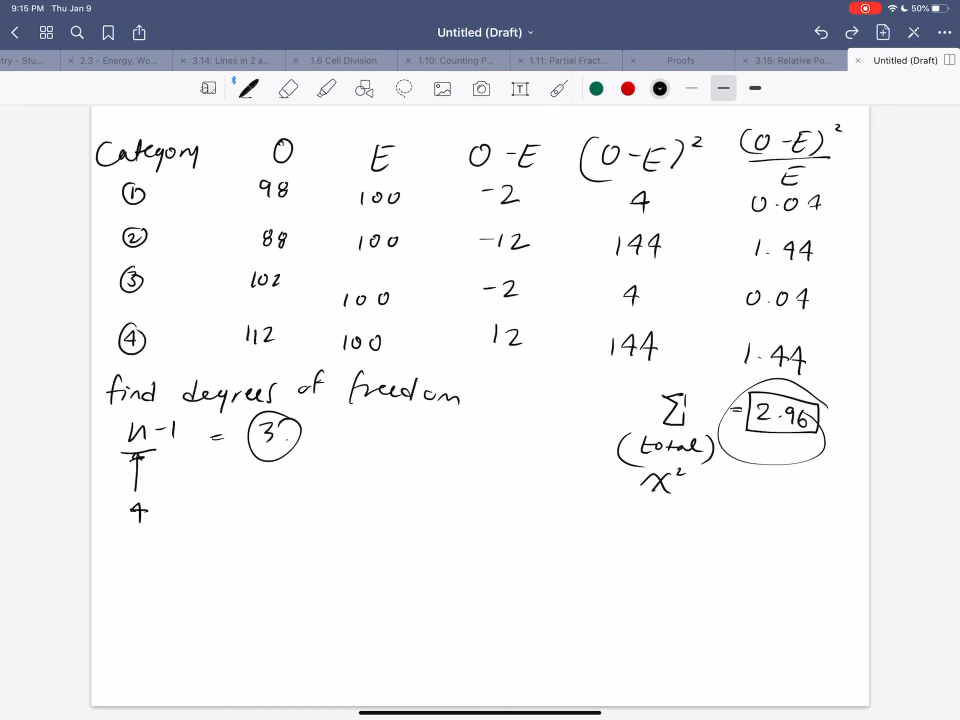
# - Write the conclusion 'Accept Ho' in red beneath the degrees-of-freedom working
pyautogui.click(627, 89)
pyautogui.moveTo(135, 570)
pyautogui.mouseDown()
pyautogui.moveTo(148, 584)
pyautogui.moveTo(191, 578)
pyautogui.moveTo(212, 589)
pyautogui.moveTo(285, 579)
pyautogui.mouseUp()
pyautogui.moveTo(281, 570); pyautogui.dragTo(301, 576)
pyautogui.moveTo(309, 569); pyautogui.dragTo(312, 580)
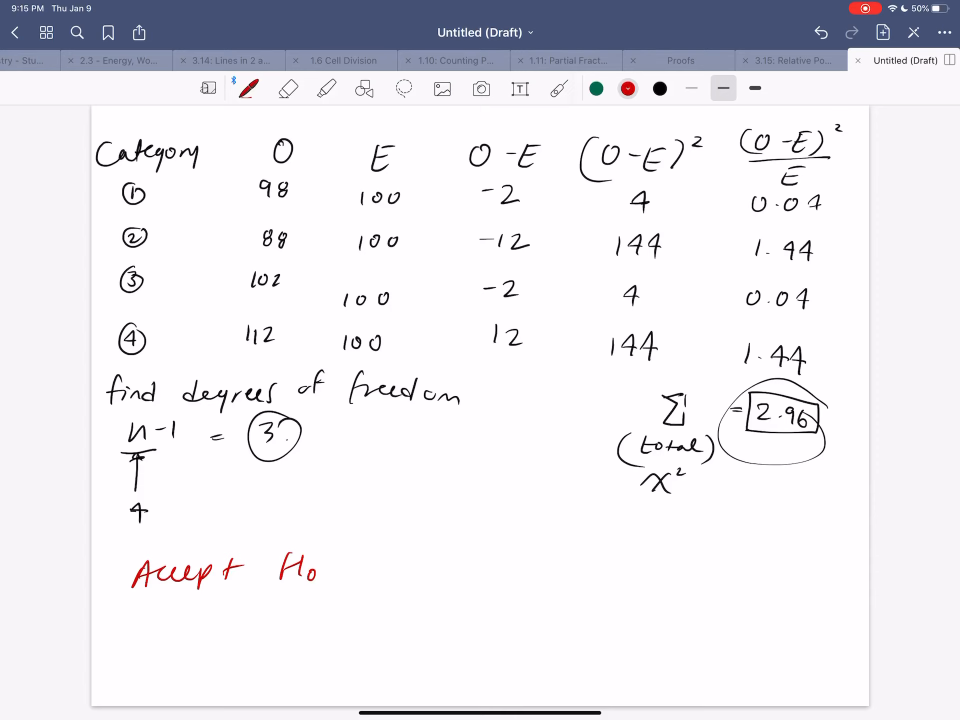
pyautogui.scroll(-3, 479, 376)
pyautogui.scroll(2, 480, 375)
pyautogui.hscroll(-10, 480, 375)
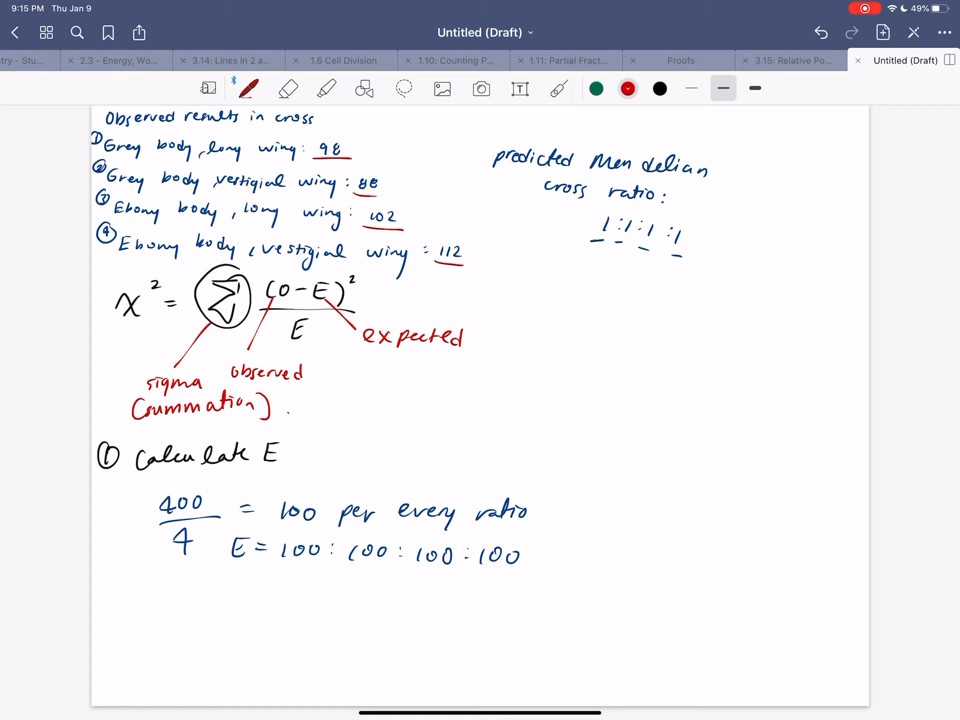
pyautogui.hscroll(10, 479, 375)
pyautogui.hscroll(10, 480, 374)
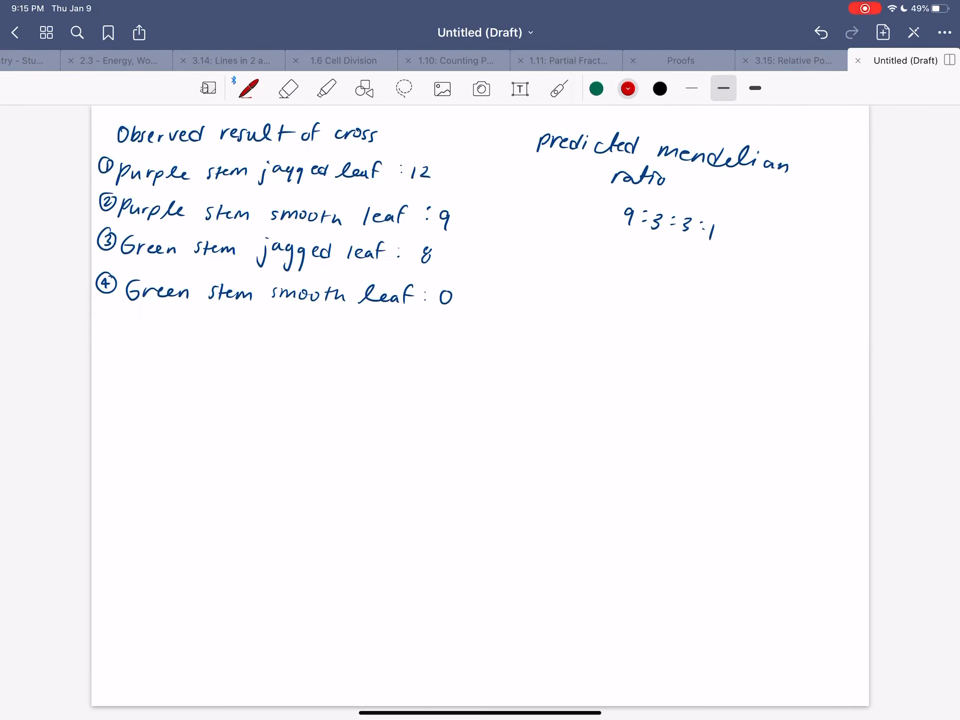
# - Try dark blue and black ink below the observed list, then settle on red
pyautogui.click(660, 89)
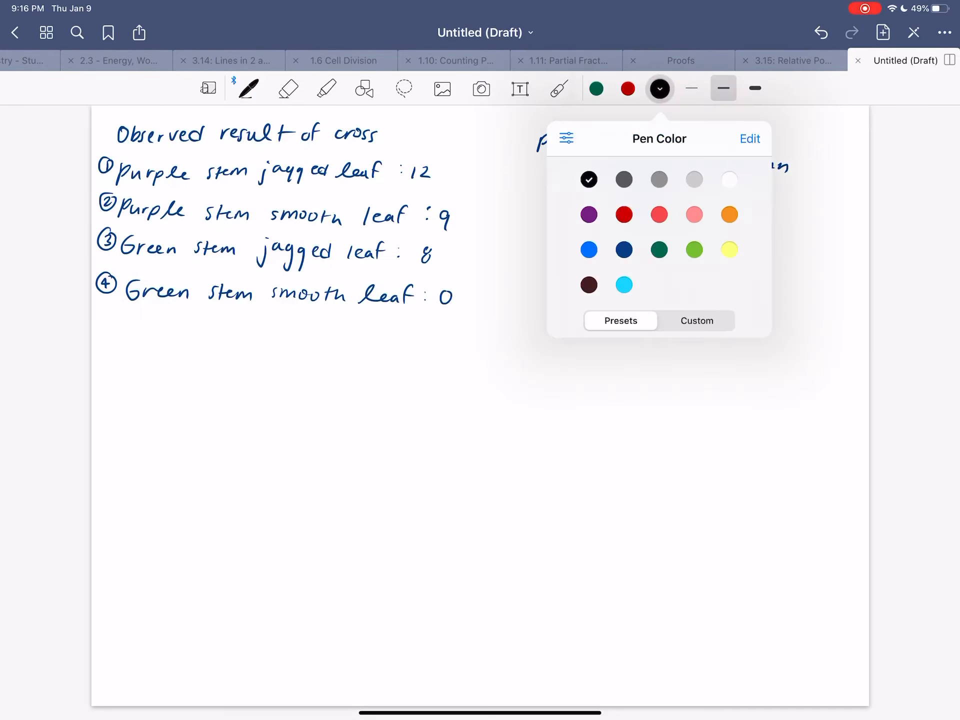
pyautogui.click(591, 250)
pyautogui.click(480, 451)
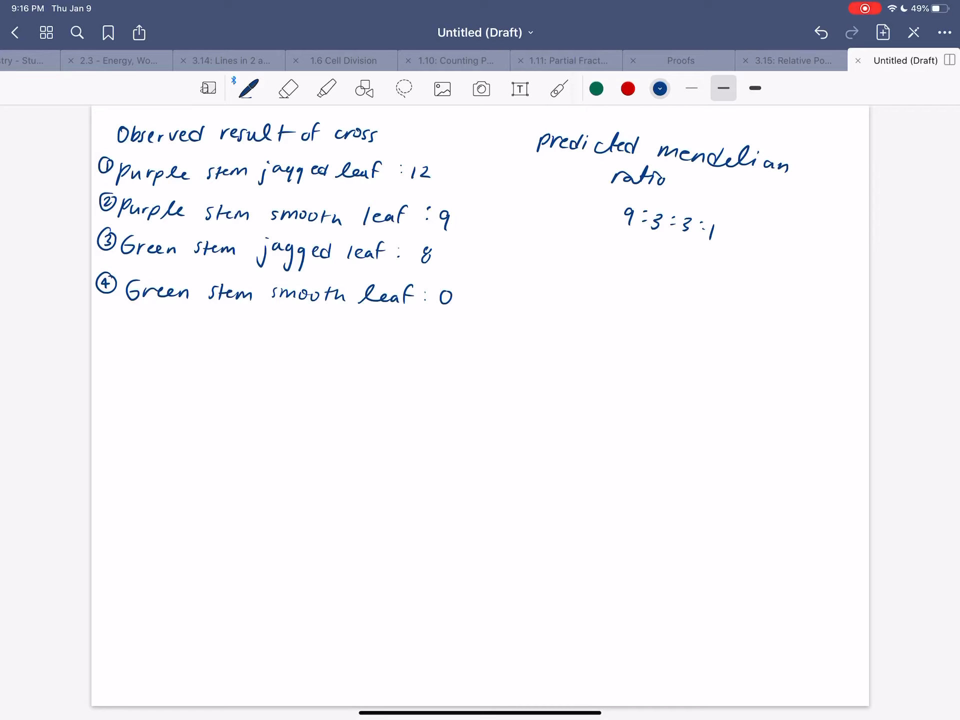
pyautogui.click(660, 89)
pyautogui.click(591, 180)
pyautogui.click(480, 450)
pyautogui.moveTo(126, 336); pyautogui.dragTo(139, 357)
pyautogui.click(288, 88)
pyautogui.click(249, 89)
pyautogui.click(627, 89)
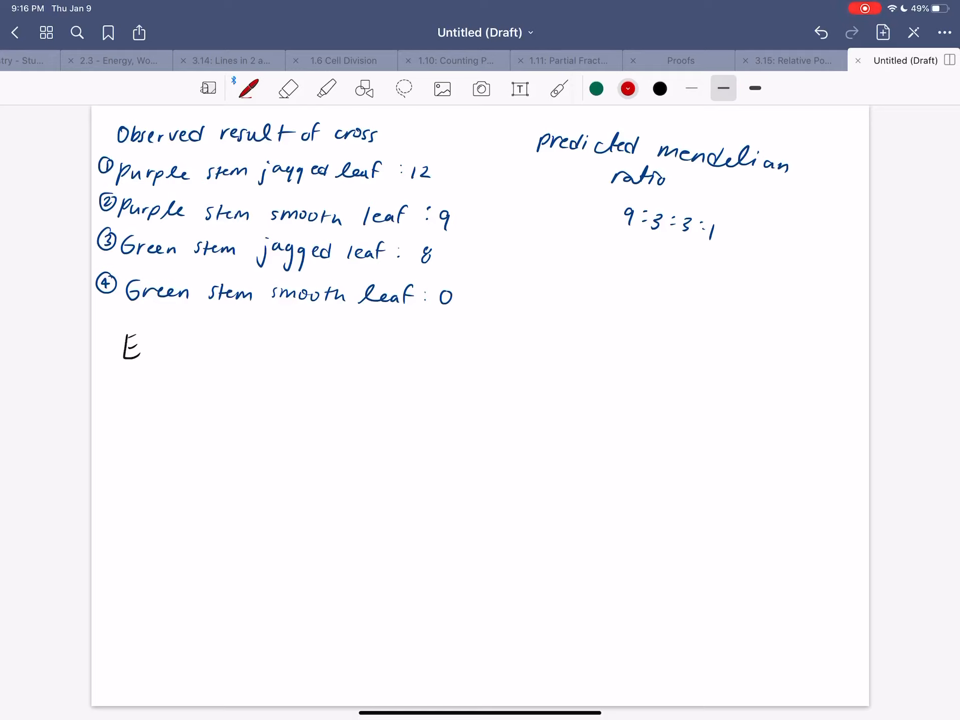
# - Write Ho = the above phenotypes conform w/ the, underlining the 9:3:3:1 ratio
pyautogui.moveTo(266, 303)
pyautogui.mouseDown()
pyautogui.moveTo(264, 332)
pyautogui.moveTo(282, 330)
pyautogui.mouseUp()
pyautogui.moveTo(284, 322)
pyautogui.mouseDown()
pyautogui.moveTo(291, 332)
pyautogui.moveTo(318, 315)
pyautogui.mouseUp()
pyautogui.moveTo(330, 312)
pyautogui.mouseDown()
pyautogui.moveTo(345, 329)
pyautogui.moveTo(469, 334)
pyautogui.moveTo(491, 321)
pyautogui.moveTo(545, 326)
pyautogui.moveTo(562, 341)
pyautogui.moveTo(583, 325)
pyautogui.moveTo(582, 334)
pyautogui.mouseUp()
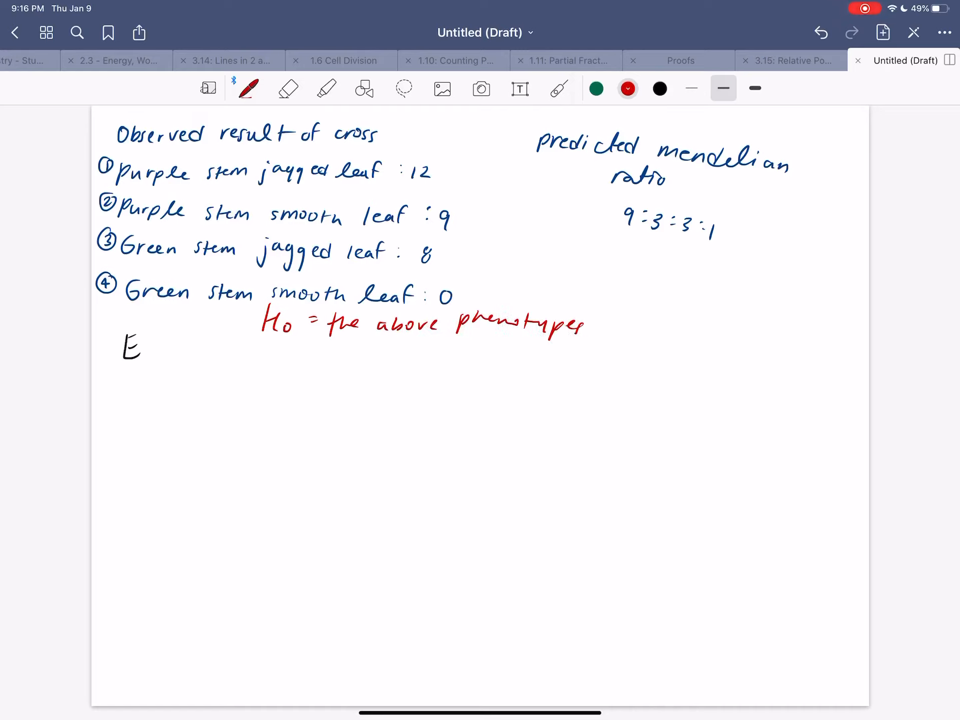
pyautogui.moveTo(623, 303)
pyautogui.mouseDown()
pyautogui.moveTo(665, 320)
pyautogui.moveTo(762, 321)
pyautogui.mouseUp()
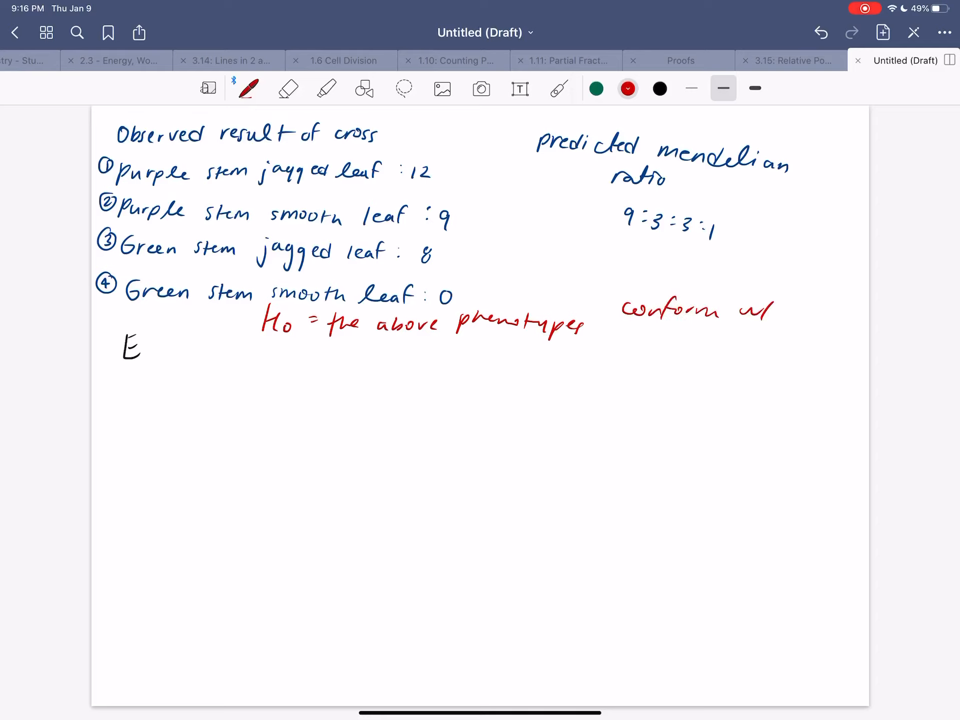
pyautogui.moveTo(386, 337)
pyautogui.mouseDown()
pyautogui.moveTo(389, 355)
pyautogui.moveTo(414, 352)
pyautogui.mouseUp()
pyautogui.moveTo(611, 235); pyautogui.dragTo(736, 241)
pyautogui.moveTo(454, 339); pyautogui.dragTo(466, 352)
# - Finish the null hypothesis with '9:3:3:1 mendelian ratio.'
pyautogui.moveTo(479, 340)
pyautogui.mouseDown()
pyautogui.moveTo(496, 354)
pyautogui.moveTo(559, 358)
pyautogui.mouseUp()
pyautogui.moveTo(588, 353); pyautogui.dragTo(651, 343)
pyautogui.moveTo(646, 335)
pyautogui.mouseDown()
pyautogui.moveTo(649, 352)
pyautogui.moveTo(711, 350)
pyautogui.mouseUp()
pyautogui.moveTo(712, 346); pyautogui.dragTo(768, 357)
pyautogui.moveTo(772, 334)
pyautogui.mouseDown()
pyautogui.moveTo(776, 360)
pyautogui.moveTo(797, 358)
pyautogui.mouseUp()
# - Write HA = the above phenotypes for the alternative hypothesis
pyautogui.moveTo(259, 387)
pyautogui.mouseDown()
pyautogui.moveTo(256, 412)
pyautogui.moveTo(275, 399)
pyautogui.mouseUp()
pyautogui.moveTo(273, 391)
pyautogui.mouseDown()
pyautogui.moveTo(276, 411)
pyautogui.moveTo(296, 411)
pyautogui.mouseUp()
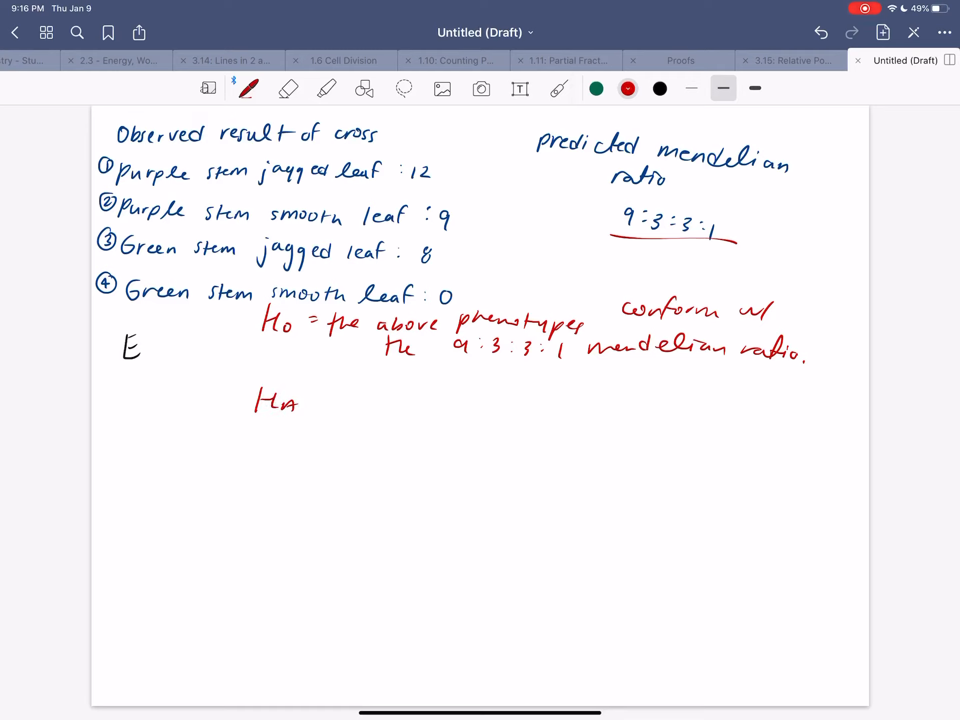
pyautogui.click(289, 88)
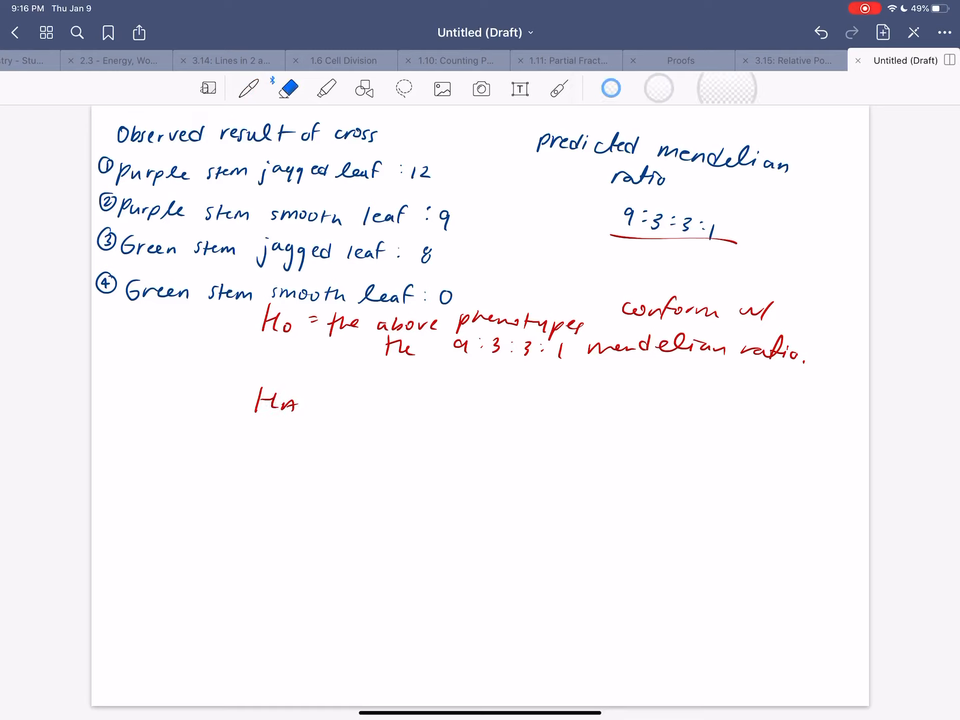
pyautogui.click(248, 89)
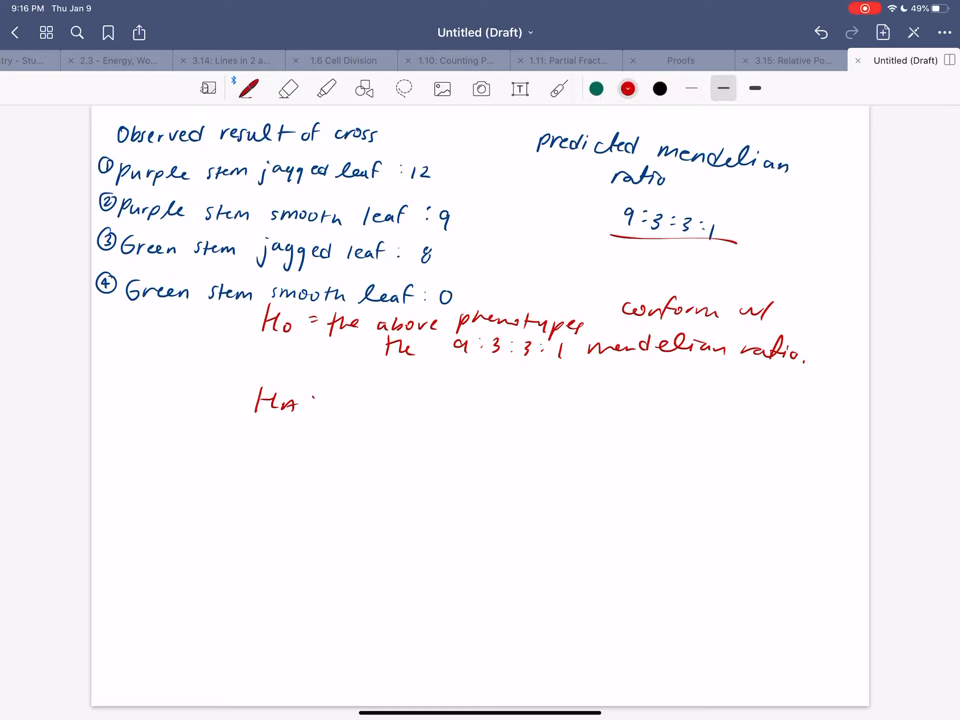
pyautogui.moveTo(314, 405); pyautogui.dragTo(331, 405)
pyautogui.moveTo(358, 389)
pyautogui.mouseDown()
pyautogui.moveTo(358, 413)
pyautogui.moveTo(372, 410)
pyautogui.mouseUp()
pyautogui.moveTo(368, 405)
pyautogui.mouseDown()
pyautogui.moveTo(480, 411)
pyautogui.moveTo(507, 424)
pyautogui.mouseUp()
pyautogui.moveTo(511, 405); pyautogui.dragTo(582, 413)
pyautogui.moveTo(587, 398); pyautogui.dragTo(606, 412)
pyautogui.moveTo(601, 408)
pyautogui.mouseDown()
pyautogui.moveTo(604, 436)
pyautogui.moveTo(644, 419)
pyautogui.mouseUp()
pyautogui.moveTo(639, 410)
pyautogui.mouseDown()
pyautogui.moveTo(651, 422)
pyautogui.moveTo(733, 422)
pyautogui.mouseUp()
# - Finish HA with an underlined don't conform w/ the 9:3:3:1 mendelian ratio
pyautogui.moveTo(752, 404)
pyautogui.mouseDown()
pyautogui.moveTo(754, 424)
pyautogui.moveTo(763, 418)
pyautogui.mouseUp()
pyautogui.moveTo(676, 422); pyautogui.dragTo(765, 433)
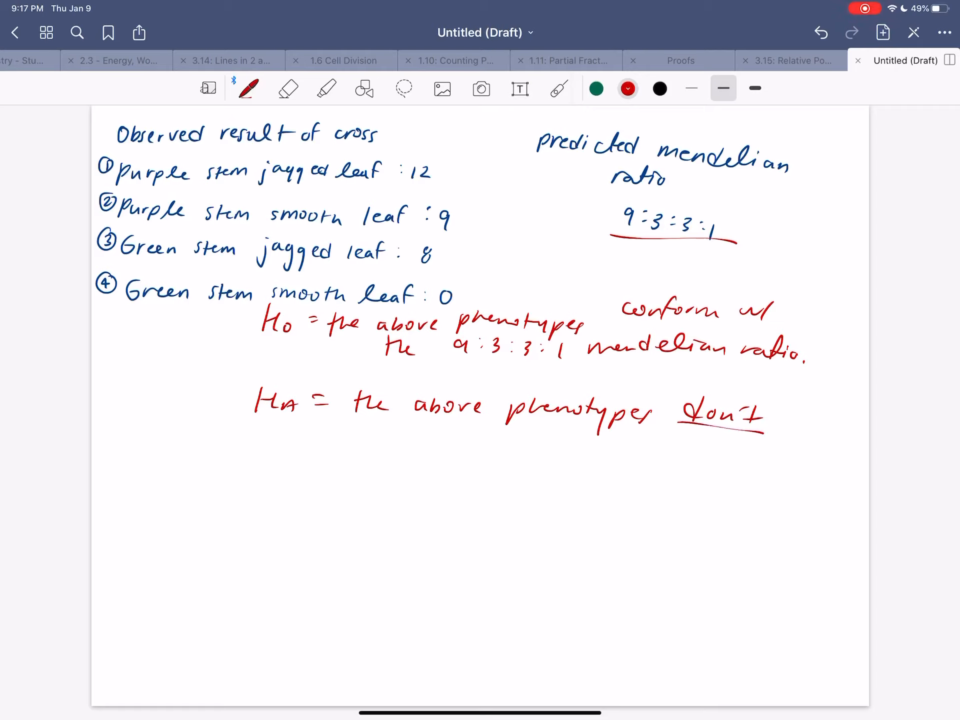
pyautogui.moveTo(314, 432)
pyautogui.mouseDown()
pyautogui.moveTo(351, 449)
pyautogui.moveTo(377, 443)
pyautogui.moveTo(459, 461)
pyautogui.moveTo(498, 456)
pyautogui.mouseUp()
pyautogui.moveTo(499, 443)
pyautogui.mouseDown()
pyautogui.moveTo(572, 466)
pyautogui.moveTo(621, 454)
pyautogui.mouseUp()
pyautogui.moveTo(636, 453)
pyautogui.mouseDown()
pyautogui.moveTo(646, 460)
pyautogui.moveTo(639, 466)
pyautogui.moveTo(781, 477)
pyautogui.moveTo(821, 458)
pyautogui.moveTo(823, 478)
pyautogui.moveTo(842, 479)
pyautogui.mouseUp()
pyautogui.moveTo(842, 478); pyautogui.dragTo(847, 483)
pyautogui.moveTo(413, 476); pyautogui.dragTo(435, 485)
pyautogui.moveTo(433, 480); pyautogui.dragTo(452, 484)
pyautogui.moveTo(459, 471)
pyautogui.mouseDown()
pyautogui.moveTo(461, 485)
pyautogui.moveTo(478, 486)
pyautogui.mouseUp()
pyautogui.moveTo(488, 485); pyautogui.dragTo(489, 486)
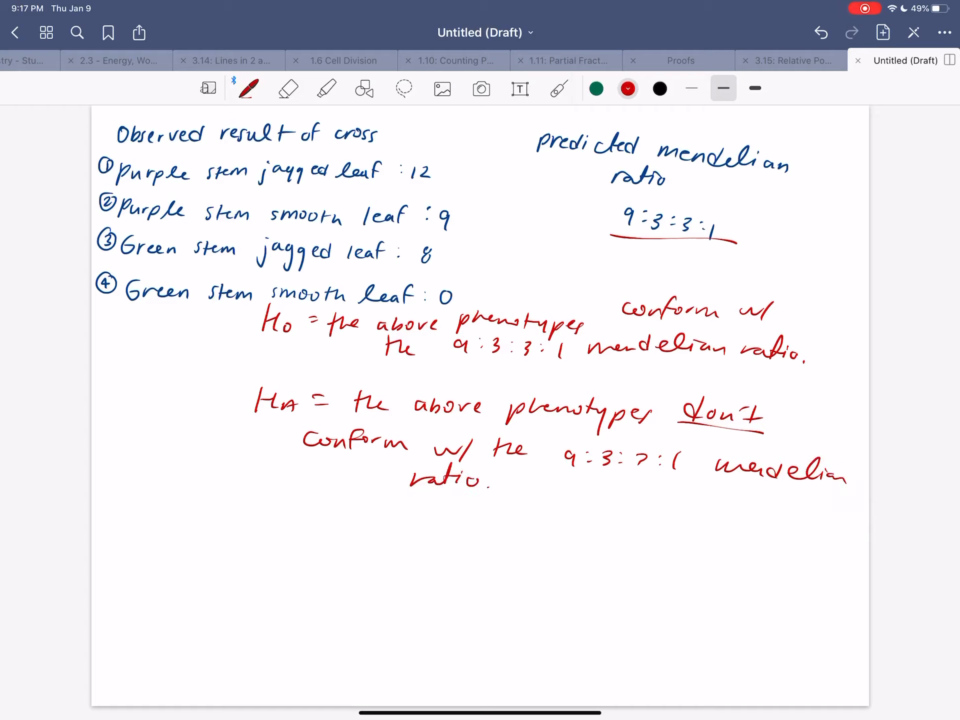
# - Write E in black below the hypotheses
pyautogui.click(659, 88)
pyautogui.moveTo(128, 501)
pyautogui.mouseDown()
pyautogui.moveTo(136, 523)
pyautogui.moveTo(138, 499)
pyautogui.mouseUp()
pyautogui.moveTo(124, 512); pyautogui.dragTo(135, 511)
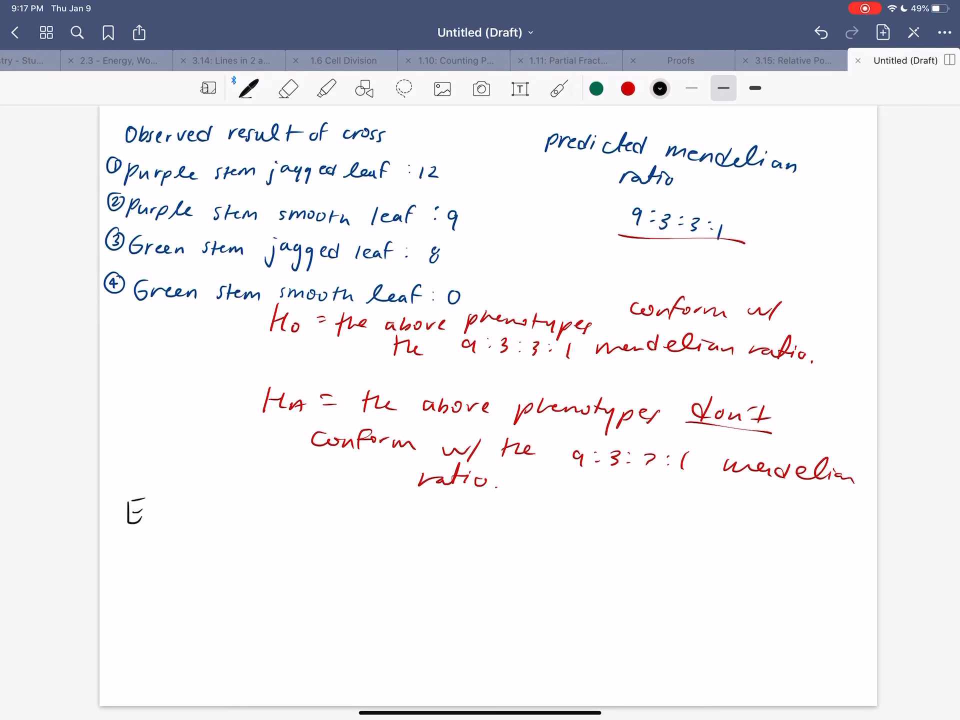
# - Work out E in dark blue as 29/16 = 1.8125
pyautogui.click(659, 89)
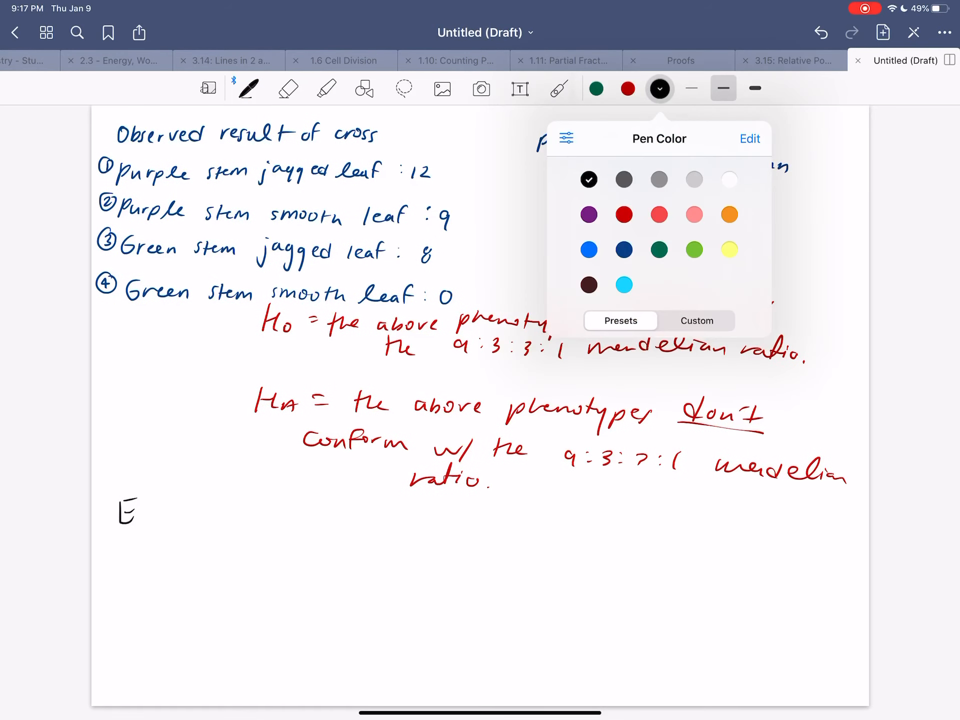
pyautogui.click(590, 212)
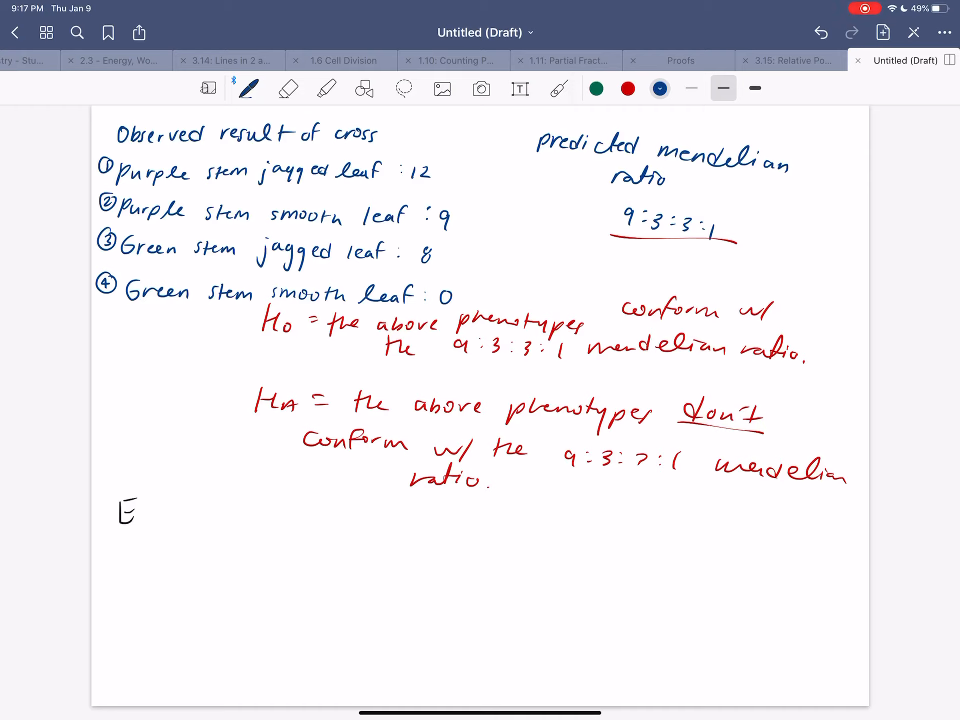
pyautogui.moveTo(176, 517); pyautogui.dragTo(190, 534)
pyautogui.moveTo(194, 517)
pyautogui.mouseDown()
pyautogui.moveTo(201, 532)
pyautogui.moveTo(222, 536)
pyautogui.mouseUp()
pyautogui.moveTo(182, 548)
pyautogui.mouseDown()
pyautogui.moveTo(185, 568)
pyautogui.moveTo(200, 569)
pyautogui.mouseUp()
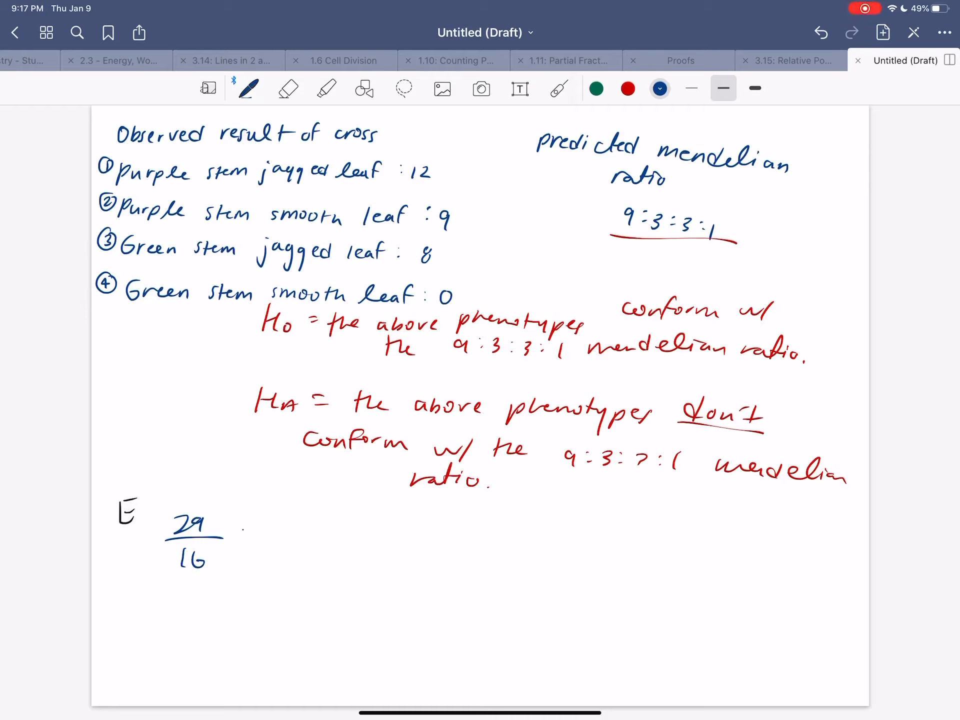
pyautogui.moveTo(242, 529); pyautogui.dragTo(252, 527)
pyautogui.moveTo(245, 533); pyautogui.dragTo(324, 537)
pyautogui.moveTo(328, 524); pyautogui.dragTo(347, 542)
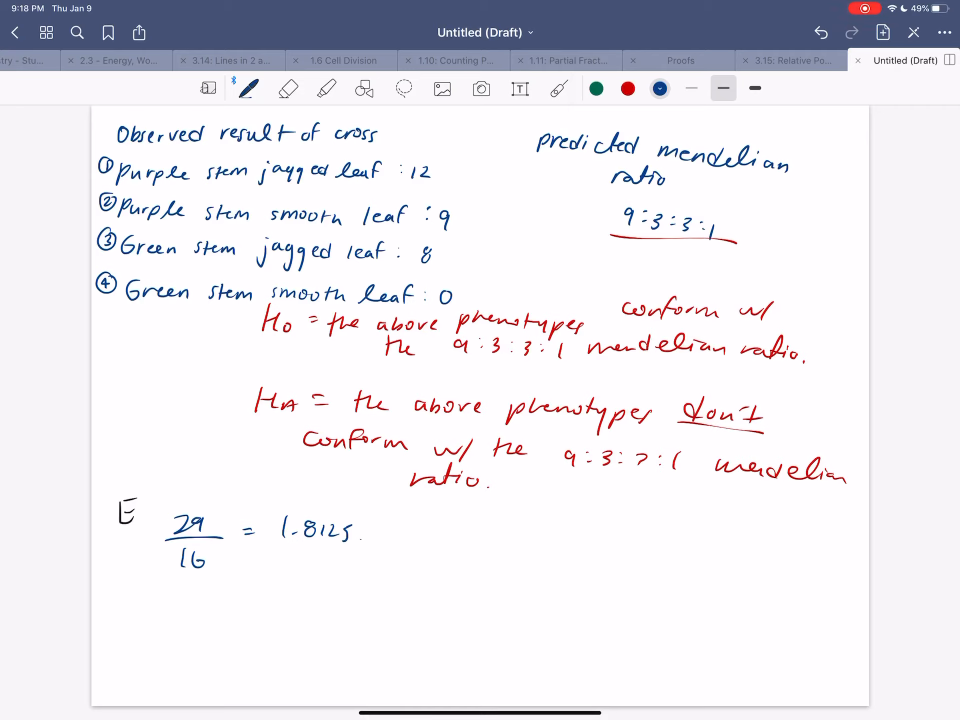
# - Jot the ratio numbers 9·1.8125, 3, 3, 1 beside the counts and add a new page
pyautogui.moveTo(512, 174); pyautogui.dragTo(511, 184)
pyautogui.moveTo(520, 219); pyautogui.dragTo(517, 304)
pyautogui.moveTo(533, 174); pyautogui.dragTo(585, 185)
pyautogui.moveTo(594, 176)
pyautogui.mouseDown()
pyautogui.moveTo(557, 265)
pyautogui.moveTo(558, 294)
pyautogui.moveTo(539, 306)
pyautogui.mouseUp()
pyautogui.moveTo(552, 309); pyautogui.dragTo(562, 308)
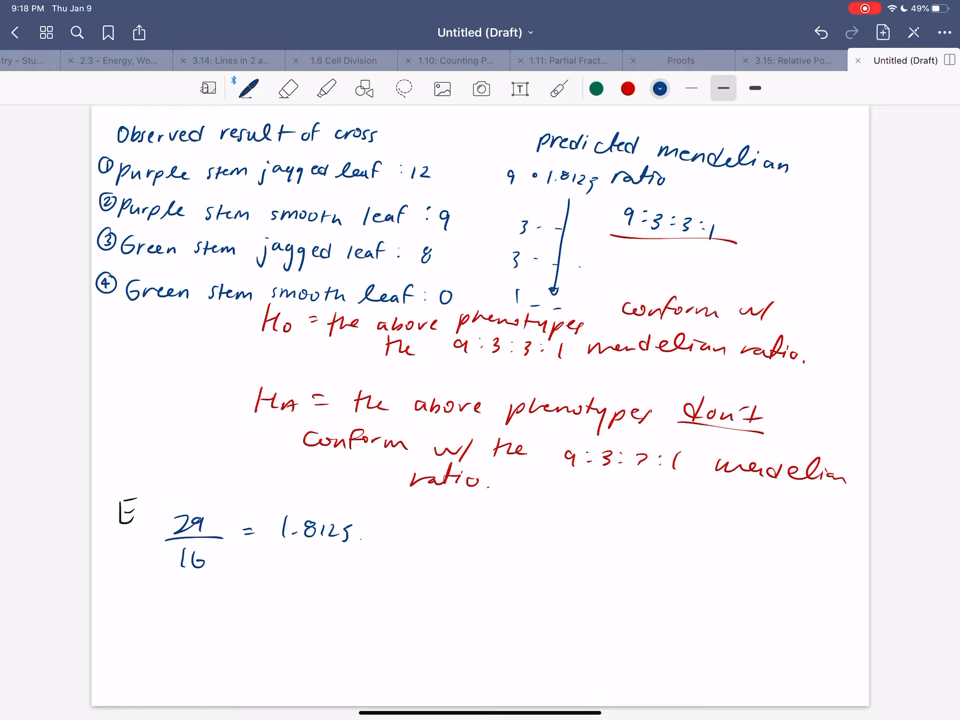
pyautogui.click(883, 32)
# - Write an underlined Category heading in black at the top of the new page
pyautogui.click(830, 113)
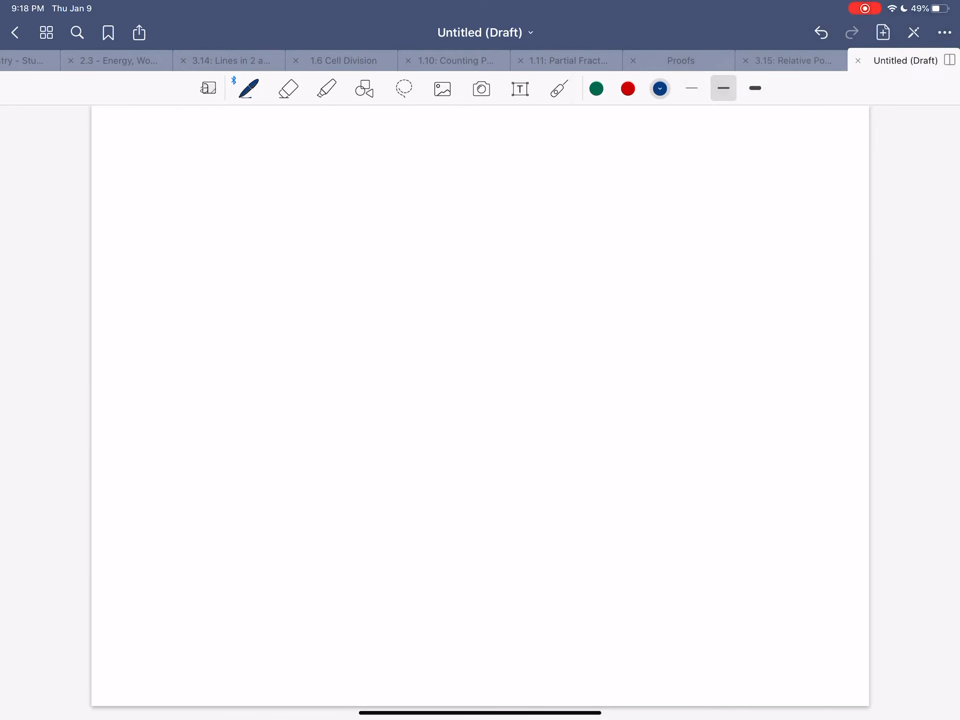
pyautogui.click(596, 89)
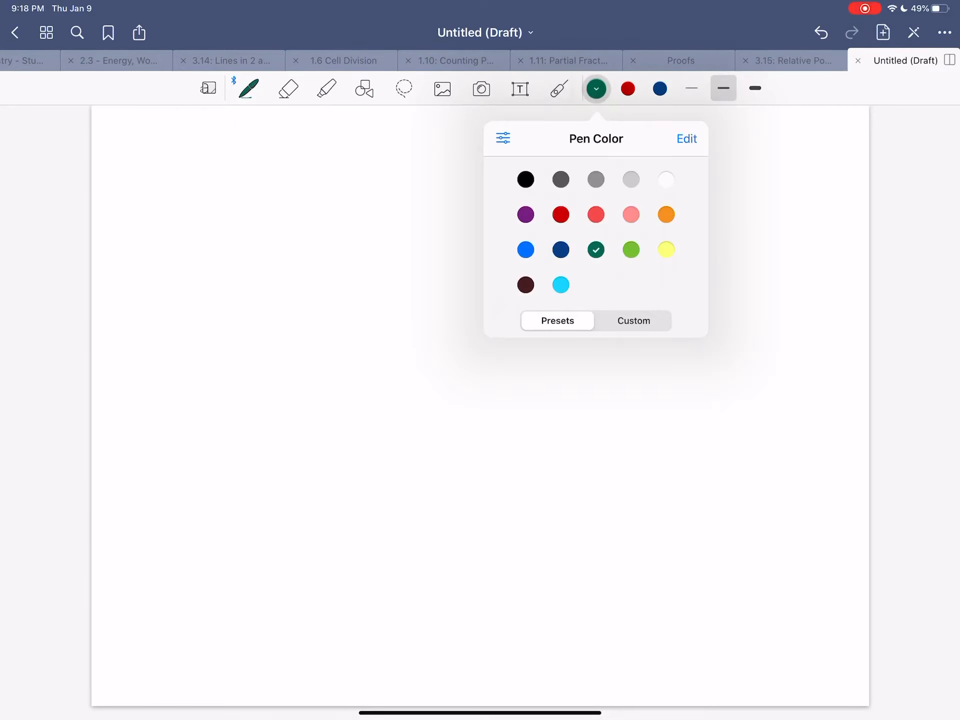
pyautogui.click(526, 179)
pyautogui.moveTo(174, 157)
pyautogui.mouseDown()
pyautogui.moveTo(177, 180)
pyautogui.moveTo(209, 174)
pyautogui.moveTo(217, 196)
pyautogui.moveTo(253, 177)
pyautogui.moveTo(261, 197)
pyautogui.mouseUp()
pyautogui.moveTo(153, 195); pyautogui.dragTo(256, 194)
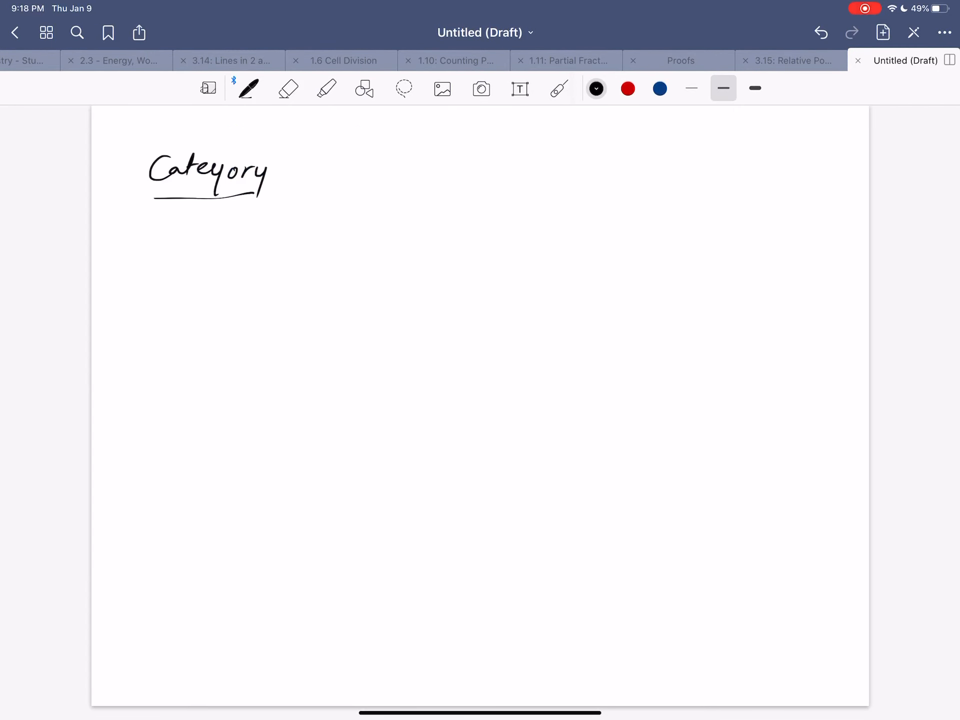
# - Number the rows with circled 1, 2, 3 and 4 below Category
pyautogui.moveTo(170, 220); pyautogui.dragTo(172, 236)
pyautogui.click(821, 32)
pyautogui.click(660, 88)
pyautogui.moveTo(141, 217); pyautogui.dragTo(141, 240)
pyautogui.moveTo(139, 216)
pyautogui.mouseDown()
pyautogui.moveTo(145, 279)
pyautogui.moveTo(147, 265)
pyautogui.mouseUp()
pyautogui.moveTo(124, 318); pyautogui.dragTo(128, 331)
pyautogui.moveTo(129, 312)
pyautogui.mouseDown()
pyautogui.moveTo(119, 339)
pyautogui.moveTo(129, 391)
pyautogui.mouseUp()
pyautogui.moveTo(135, 370); pyautogui.dragTo(120, 396)
# - Add an underlined O heading and observed counts 12, 9, 8, 0 in blue
pyautogui.click(596, 89)
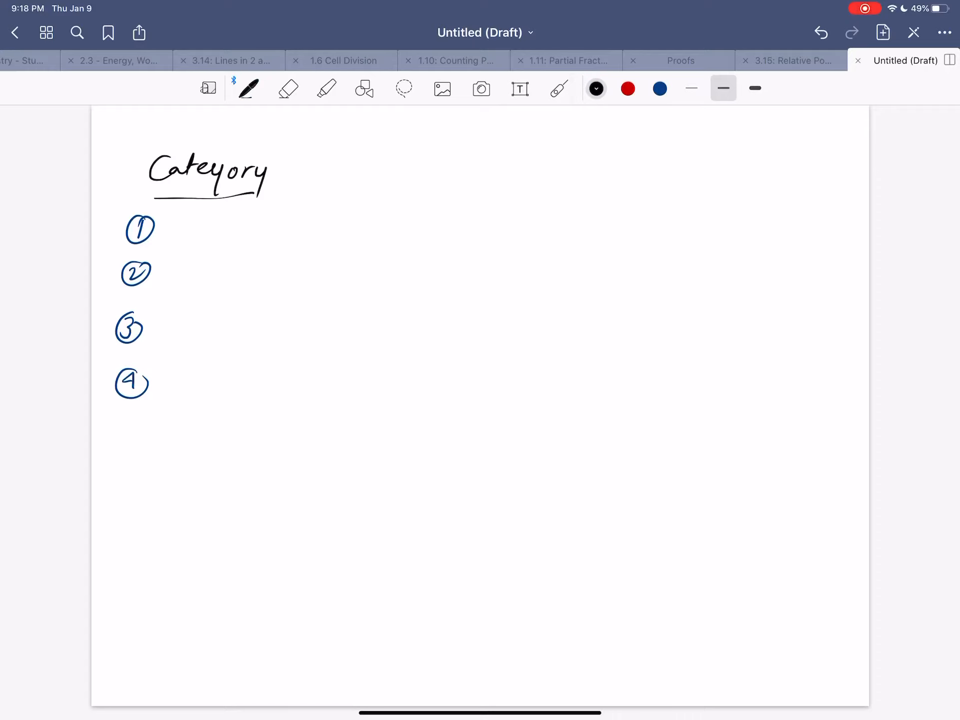
pyautogui.moveTo(342, 166); pyautogui.dragTo(372, 186)
pyautogui.moveTo(225, 412); pyautogui.dragTo(675, 412)
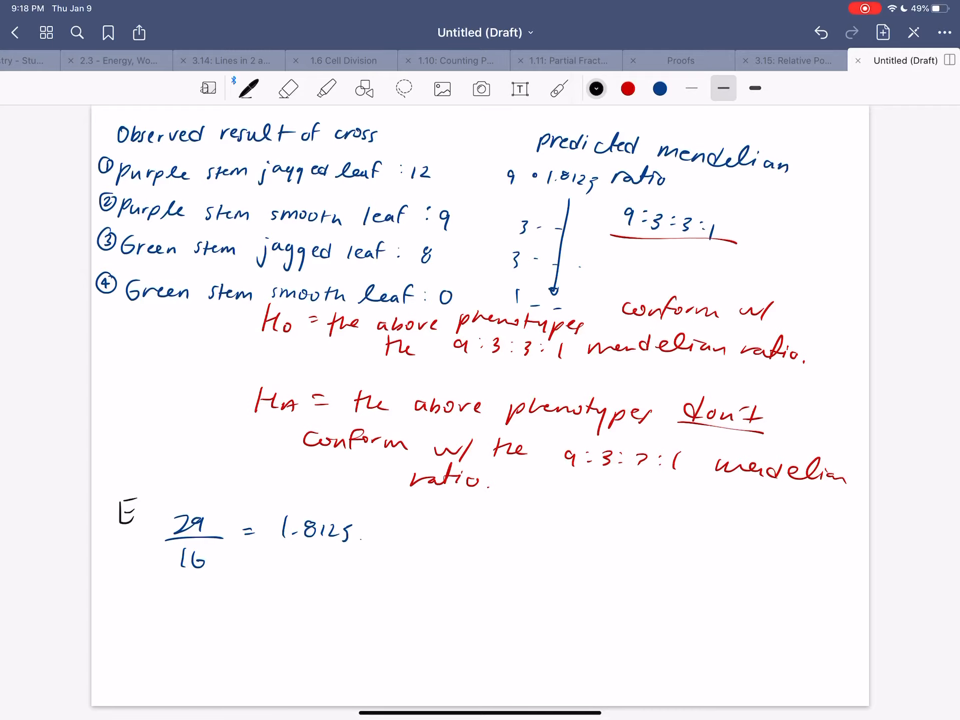
pyautogui.moveTo(675, 412); pyautogui.dragTo(225, 412)
pyautogui.moveTo(324, 216)
pyautogui.mouseDown()
pyautogui.moveTo(319, 237)
pyautogui.moveTo(360, 220)
pyautogui.mouseUp()
pyautogui.click(820, 32)
pyautogui.click(659, 88)
pyautogui.moveTo(313, 268)
pyautogui.mouseDown()
pyautogui.moveTo(322, 294)
pyautogui.moveTo(310, 396)
pyautogui.mouseUp()
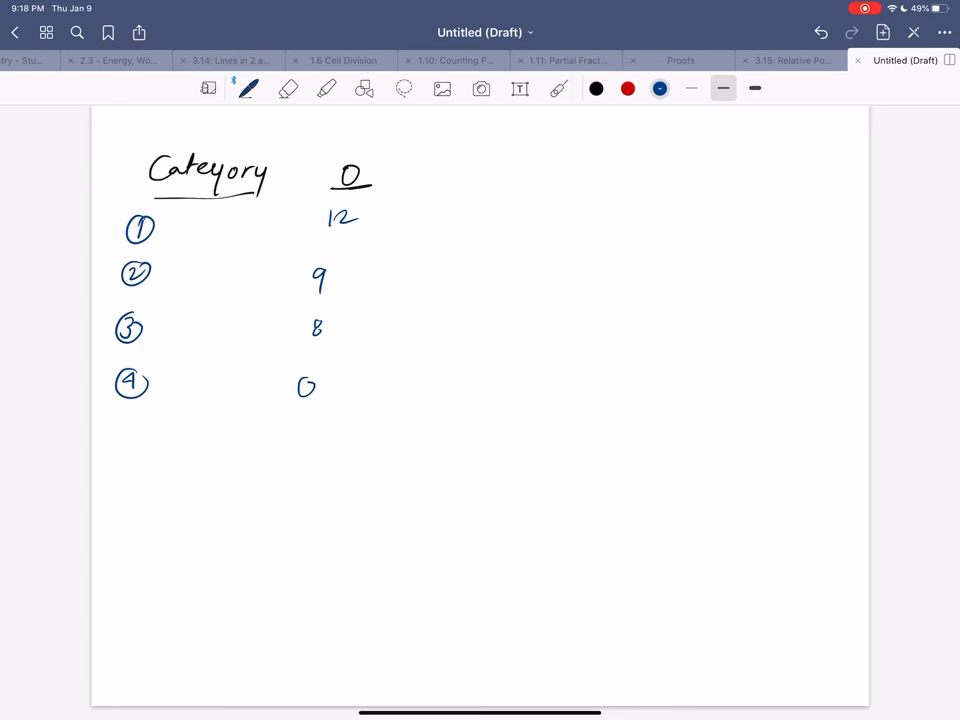
# - Box the value 1.8125 on the previous notes page
pyautogui.moveTo(450, 526); pyautogui.dragTo(681, 525)
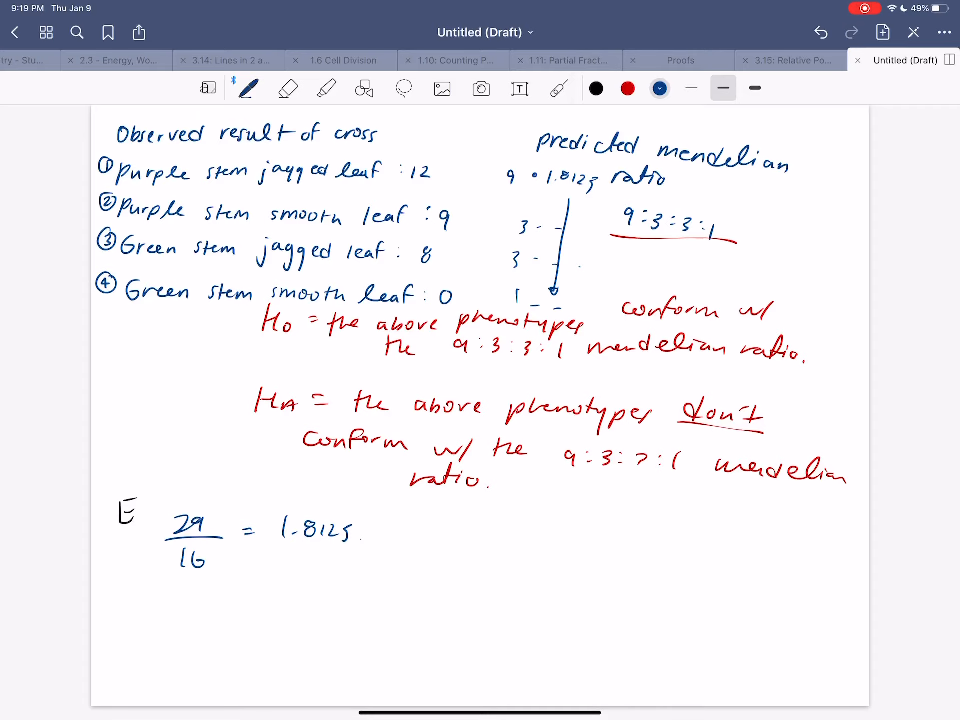
pyautogui.moveTo(269, 546); pyautogui.dragTo(362, 501)
pyautogui.hscroll(10, 480, 405)
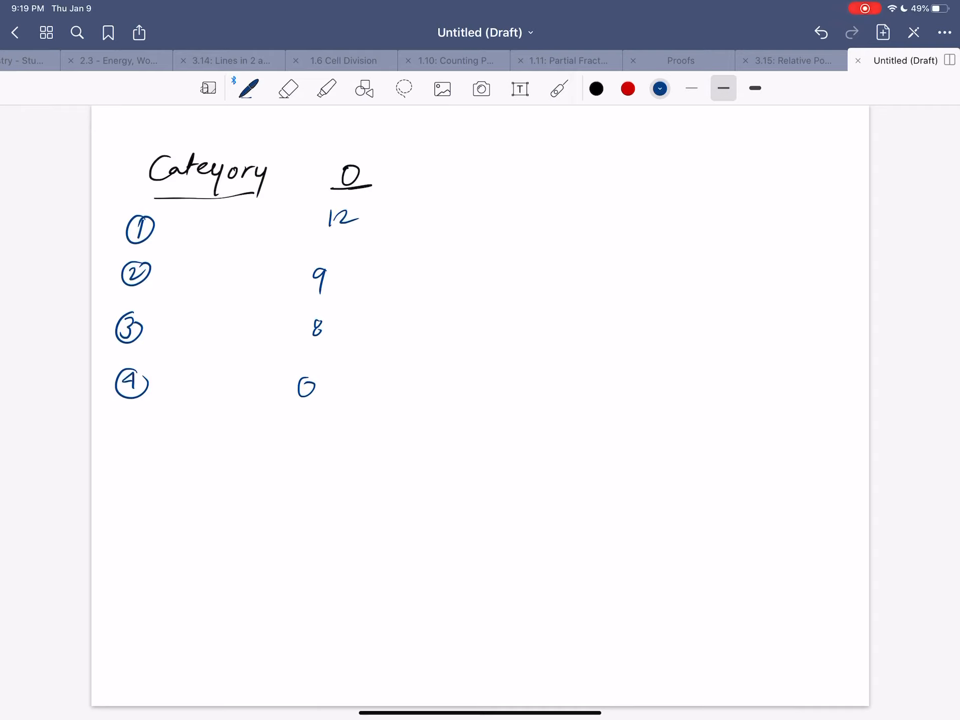
# - Write a black E column heading and switch back to blue
pyautogui.click(596, 89)
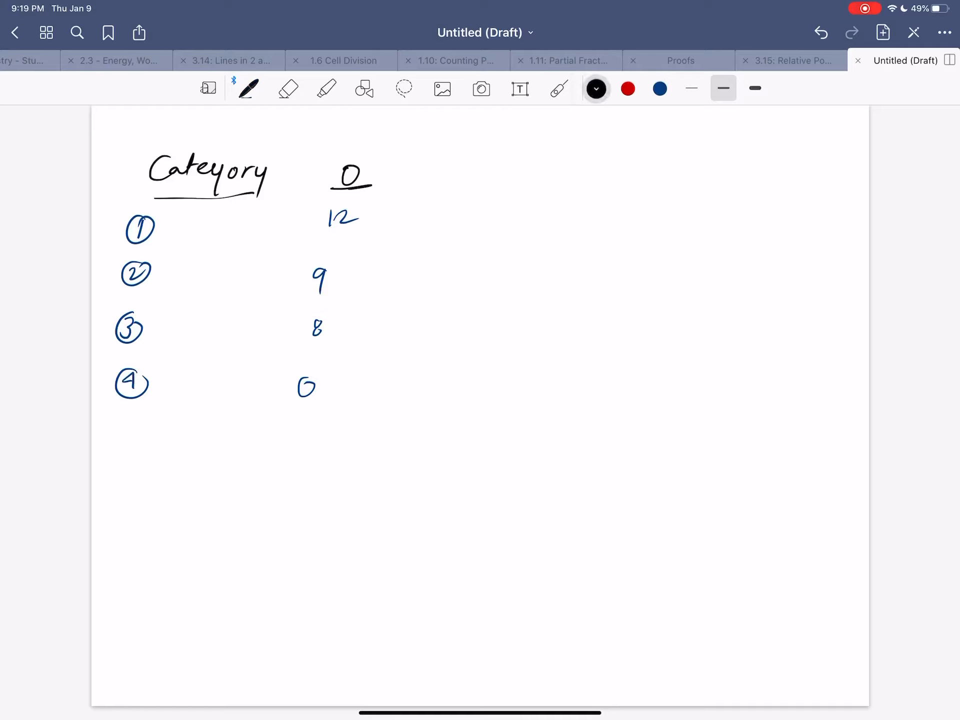
pyautogui.moveTo(436, 161)
pyautogui.mouseDown()
pyautogui.moveTo(436, 184)
pyautogui.moveTo(453, 165)
pyautogui.mouseUp()
pyautogui.moveTo(434, 178); pyautogui.dragTo(450, 178)
pyautogui.moveTo(435, 188); pyautogui.dragTo(452, 188)
pyautogui.click(660, 88)
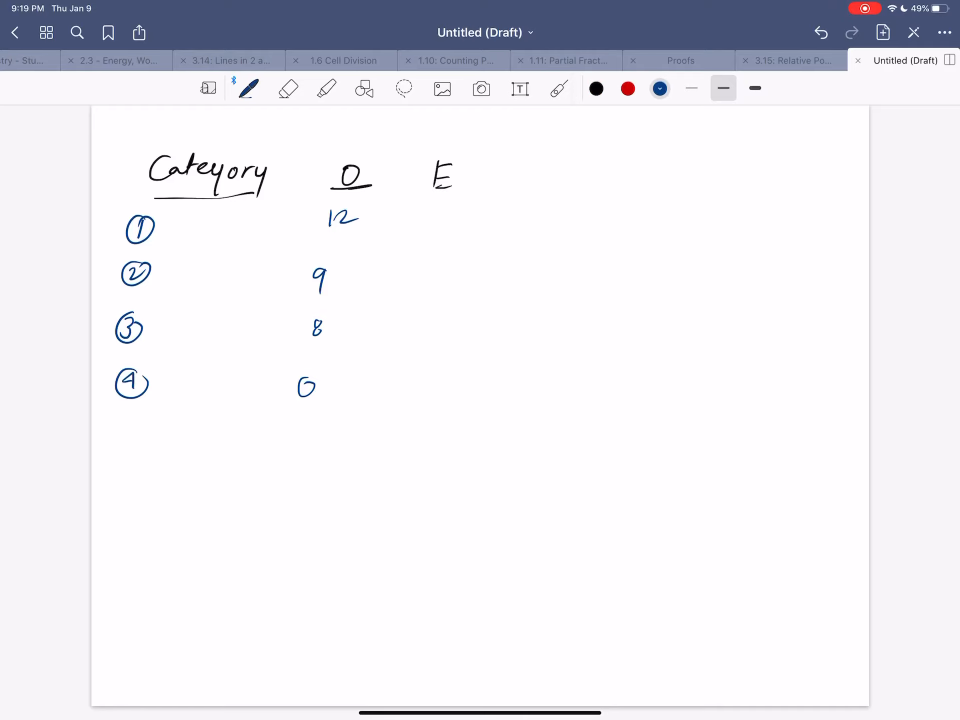
# - List the expected values 16.31, 5.43, 5.43 and 1.812 down the E column
pyautogui.moveTo(441, 210)
pyautogui.mouseDown()
pyautogui.moveTo(441, 233)
pyautogui.moveTo(506, 240)
pyautogui.mouseUp()
pyautogui.click(473, 227)
pyautogui.moveTo(441, 271)
pyautogui.mouseDown()
pyautogui.moveTo(423, 290)
pyautogui.moveTo(487, 298)
pyautogui.mouseUp()
pyautogui.click(443, 284)
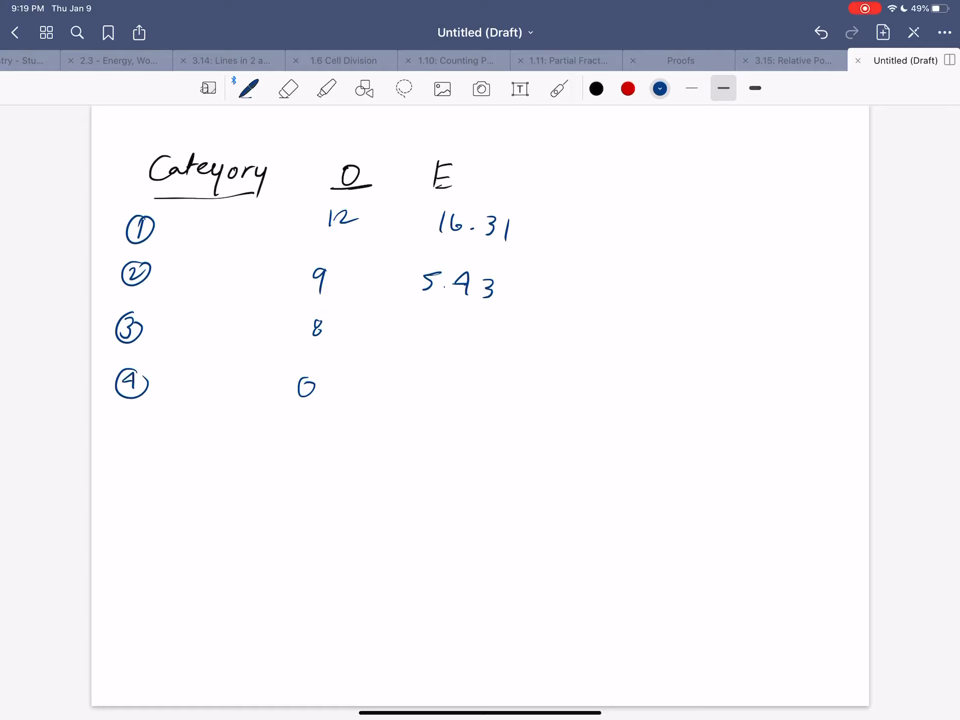
pyautogui.moveTo(431, 331)
pyautogui.mouseDown()
pyautogui.moveTo(414, 350)
pyautogui.moveTo(486, 353)
pyautogui.mouseUp()
pyautogui.click(435, 341)
pyautogui.click(432, 398)
pyautogui.moveTo(417, 383)
pyautogui.mouseDown()
pyautogui.moveTo(417, 406)
pyautogui.moveTo(462, 402)
pyautogui.mouseUp()
pyautogui.moveTo(468, 388); pyautogui.dragTo(481, 403)
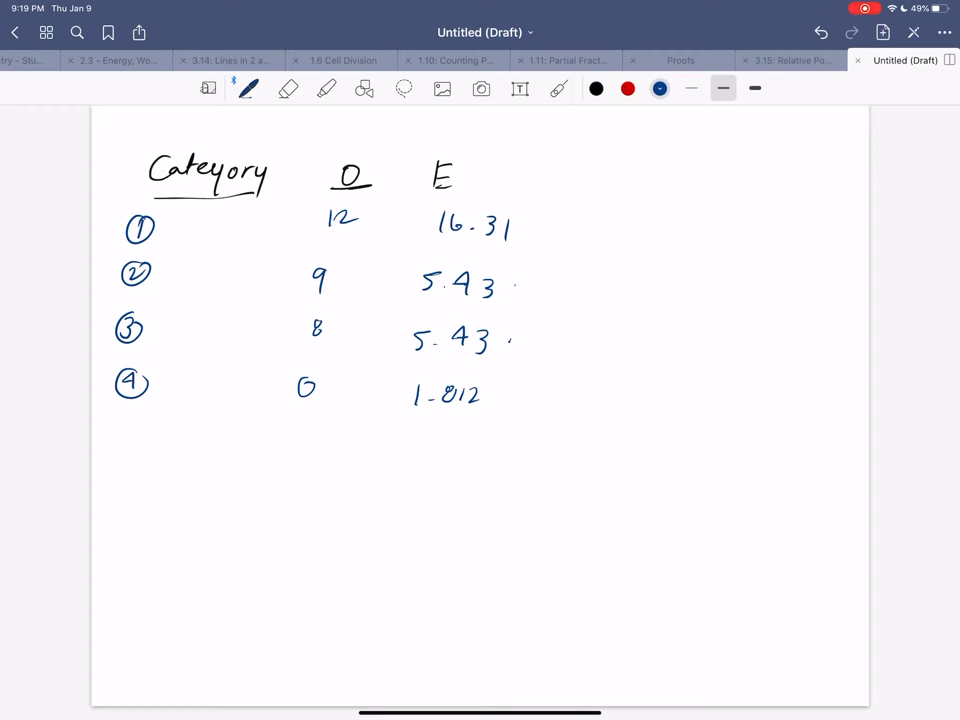
# - Erase the stray dots after the 5.43 values
pyautogui.click(289, 89)
pyautogui.moveTo(516, 286); pyautogui.dragTo(511, 313)
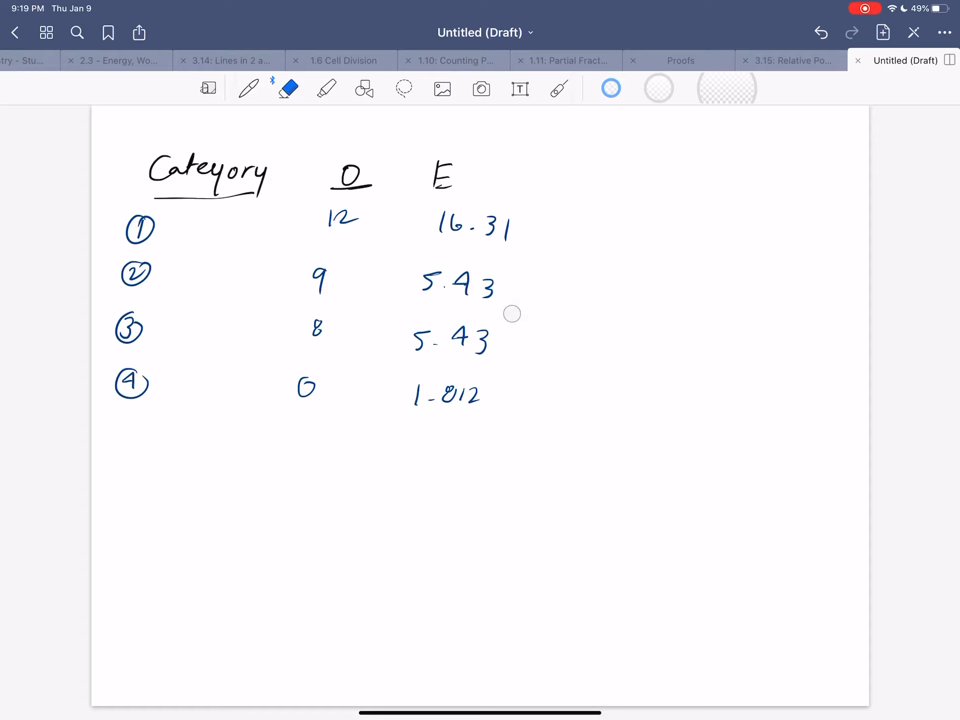
pyautogui.click(597, 89)
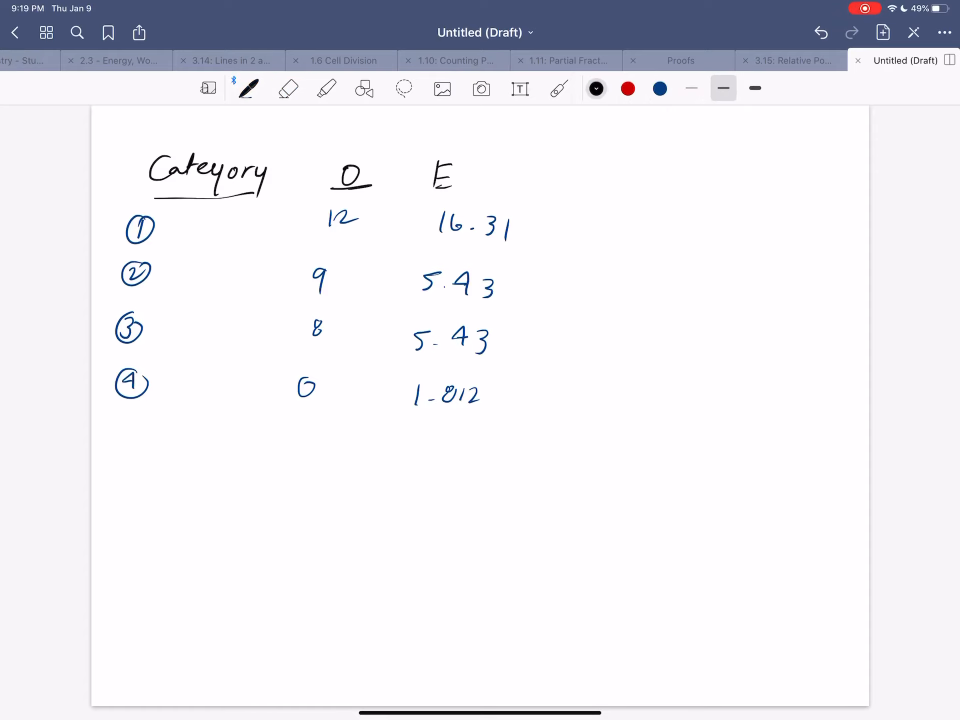
# - Head the column O − E in black and fill blue differences −4.31, 3.56, 2.56, −1.812
pyautogui.moveTo(581, 161)
pyautogui.mouseDown()
pyautogui.moveTo(596, 179)
pyautogui.moveTo(639, 185)
pyautogui.mouseUp()
pyautogui.moveTo(574, 192); pyautogui.dragTo(658, 187)
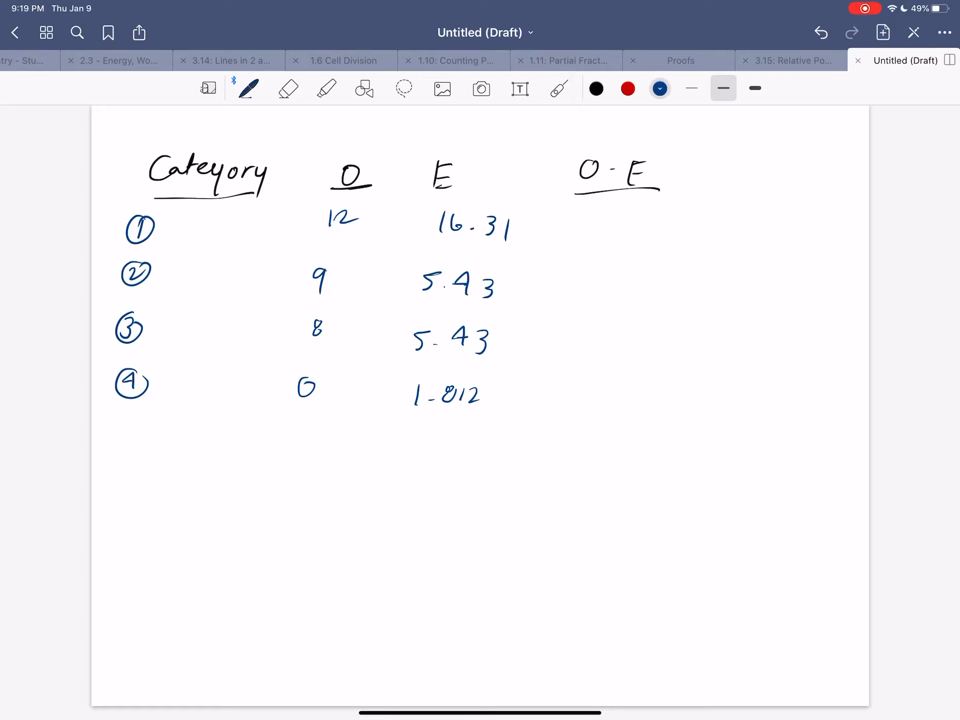
pyautogui.click(659, 88)
pyautogui.moveTo(578, 222); pyautogui.dragTo(624, 230)
pyautogui.moveTo(632, 216)
pyautogui.mouseDown()
pyautogui.moveTo(629, 243)
pyautogui.moveTo(649, 235)
pyautogui.mouseUp()
pyautogui.moveTo(585, 279); pyautogui.dragTo(590, 300)
pyautogui.moveTo(609, 294); pyautogui.dragTo(623, 285)
pyautogui.moveTo(624, 287); pyautogui.dragTo(627, 309)
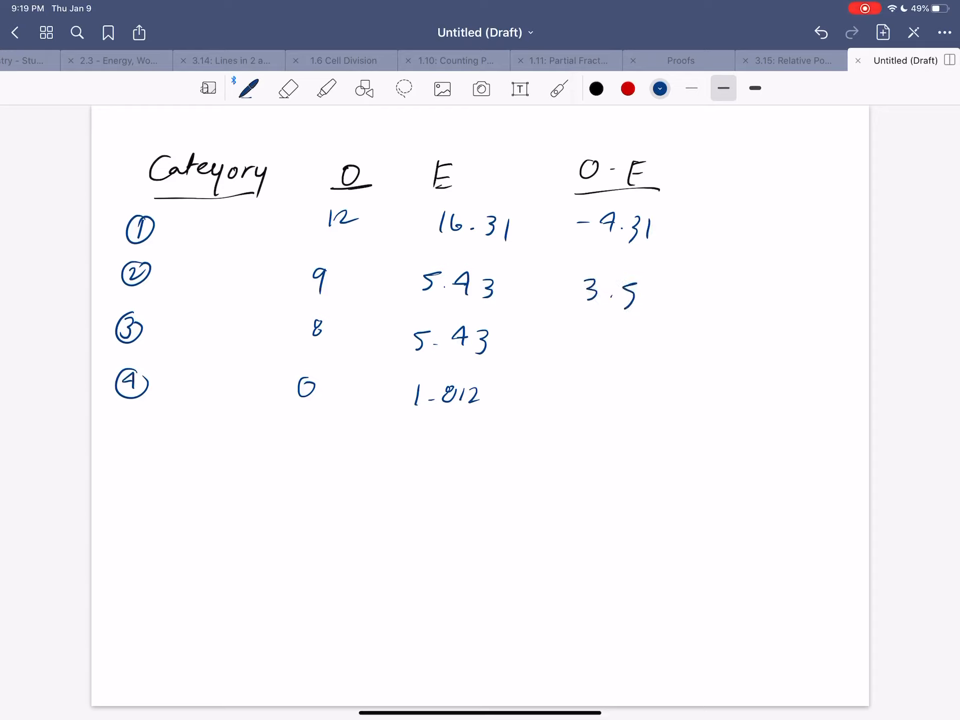
pyautogui.moveTo(670, 269); pyautogui.dragTo(667, 288)
pyautogui.moveTo(589, 326); pyautogui.dragTo(600, 343)
pyautogui.moveTo(604, 341); pyautogui.dragTo(654, 344)
pyautogui.moveTo(589, 379); pyautogui.dragTo(607, 380)
pyautogui.moveTo(616, 373)
pyautogui.mouseDown()
pyautogui.moveTo(616, 390)
pyautogui.moveTo(682, 390)
pyautogui.mouseUp()
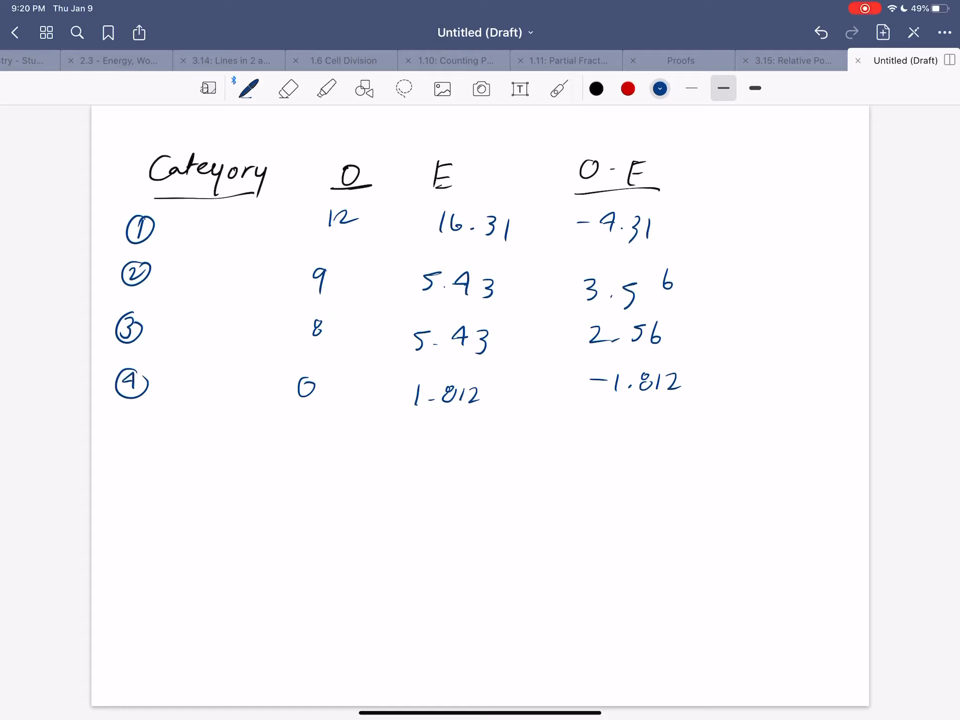
# - Add the (O−E)²/E heading, circled, with 18.598 in row 1 and dashes below
pyautogui.click(597, 89)
pyautogui.moveTo(725, 161)
pyautogui.mouseDown()
pyautogui.moveTo(718, 183)
pyautogui.moveTo(769, 171)
pyautogui.mouseUp()
pyautogui.moveTo(772, 166)
pyautogui.mouseDown()
pyautogui.moveTo(780, 186)
pyautogui.moveTo(795, 190)
pyautogui.moveTo(820, 176)
pyautogui.mouseUp()
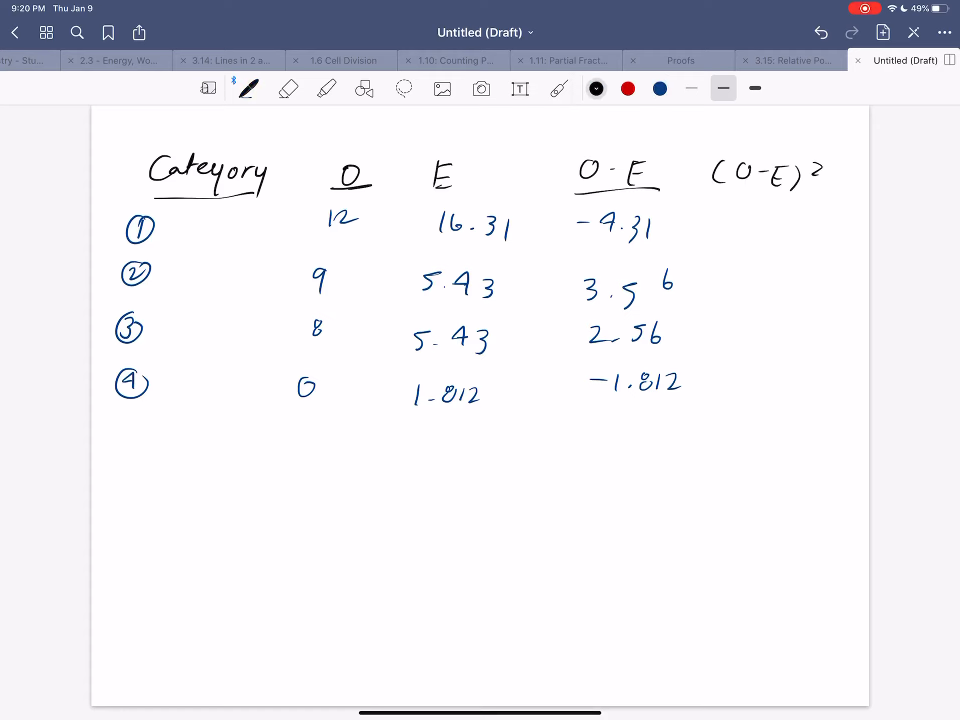
pyautogui.click(660, 89)
pyautogui.moveTo(741, 205)
pyautogui.mouseDown()
pyautogui.moveTo(737, 224)
pyautogui.moveTo(815, 241)
pyautogui.mouseUp()
pyautogui.moveTo(772, 343); pyautogui.dragTo(772, 365)
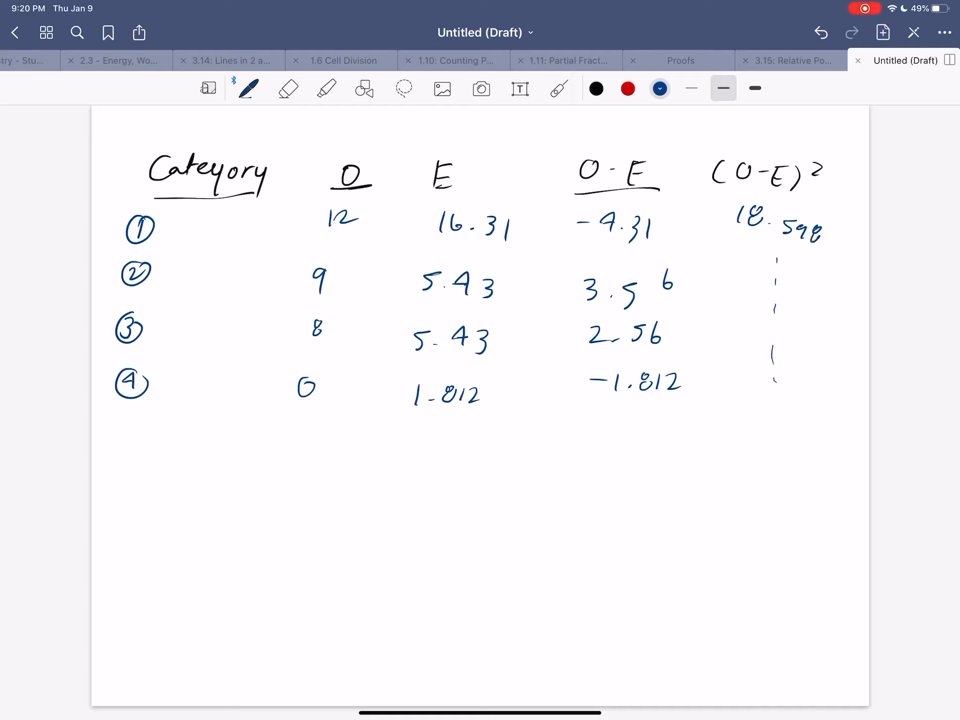
pyautogui.click(596, 88)
pyautogui.moveTo(844, 171)
pyautogui.mouseDown()
pyautogui.moveTo(793, 204)
pyautogui.moveTo(831, 208)
pyautogui.mouseUp()
pyautogui.moveTo(827, 186); pyautogui.dragTo(862, 172)
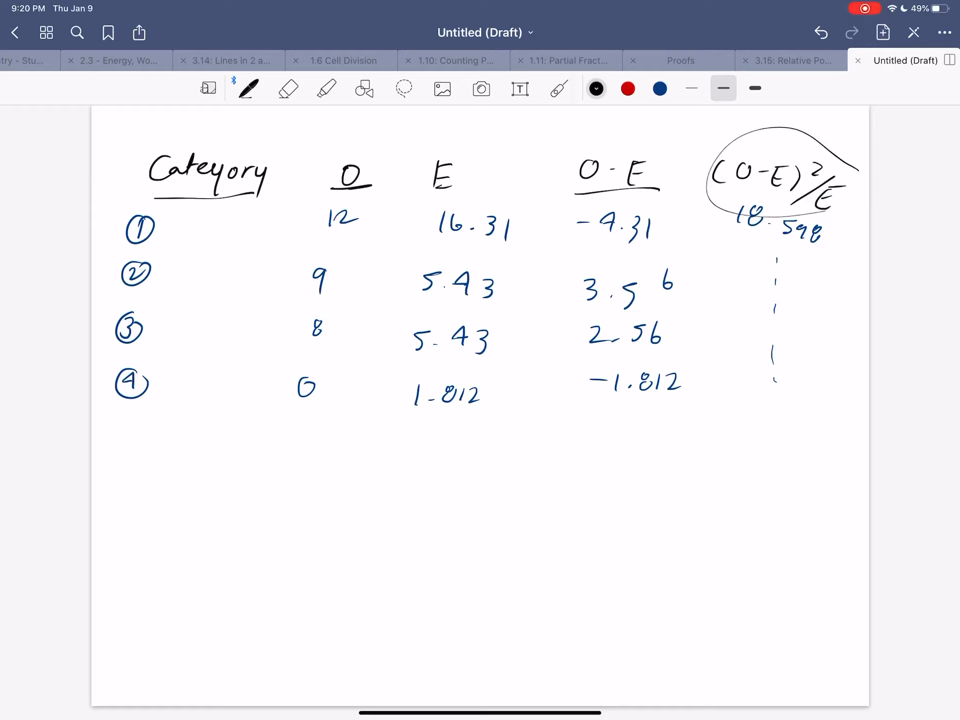
# - Write Σ χ² = 6.49 below the table
pyautogui.moveTo(156, 467)
pyautogui.mouseDown()
pyautogui.moveTo(197, 468)
pyautogui.moveTo(194, 500)
pyautogui.mouseUp()
pyautogui.moveTo(138, 529); pyautogui.dragTo(161, 544)
pyautogui.moveTo(159, 525)
pyautogui.mouseDown()
pyautogui.moveTo(144, 544)
pyautogui.moveTo(174, 525)
pyautogui.mouseUp()
pyautogui.moveTo(225, 498); pyautogui.dragTo(241, 499)
pyautogui.moveTo(232, 502)
pyautogui.mouseDown()
pyautogui.moveTo(267, 510)
pyautogui.moveTo(303, 501)
pyautogui.moveTo(300, 509)
pyautogui.mouseUp()
pyautogui.moveTo(315, 489); pyautogui.dragTo(320, 514)
pyautogui.moveTo(333, 509); pyautogui.dragTo(334, 510)
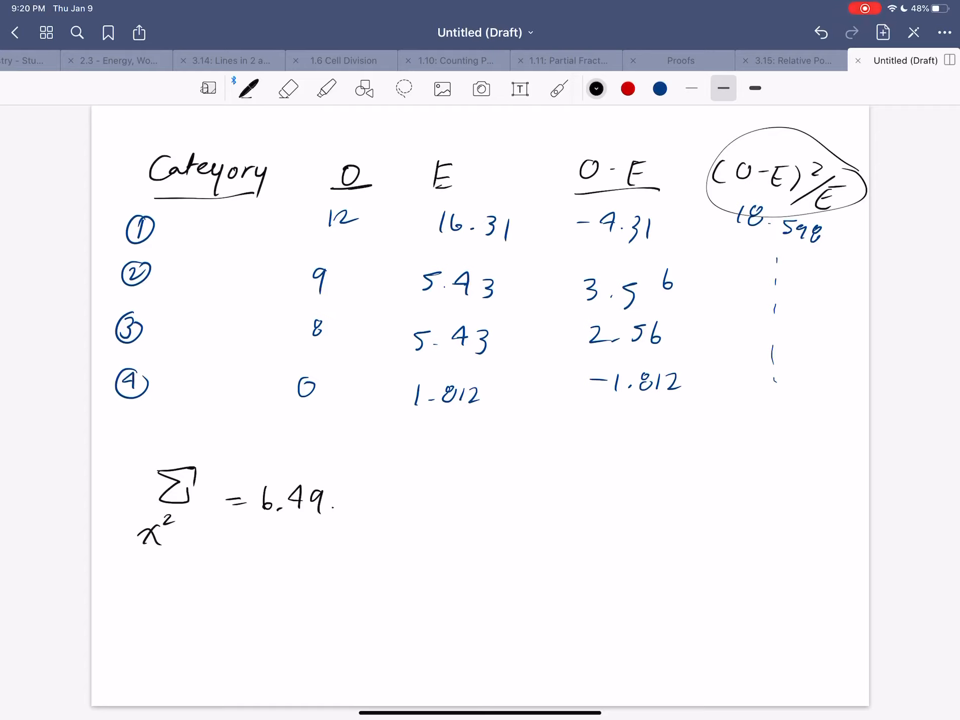
# - Write degrees of freedom 4 − 1 = 3 with the 3 circled, then ready the blue highlighter
pyautogui.moveTo(170, 608); pyautogui.dragTo(198, 606)
pyautogui.moveTo(178, 587)
pyautogui.mouseDown()
pyautogui.moveTo(179, 622)
pyautogui.moveTo(260, 601)
pyautogui.moveTo(270, 625)
pyautogui.mouseUp()
pyautogui.moveTo(278, 587)
pyautogui.mouseDown()
pyautogui.moveTo(297, 622)
pyautogui.moveTo(293, 614)
pyautogui.mouseUp()
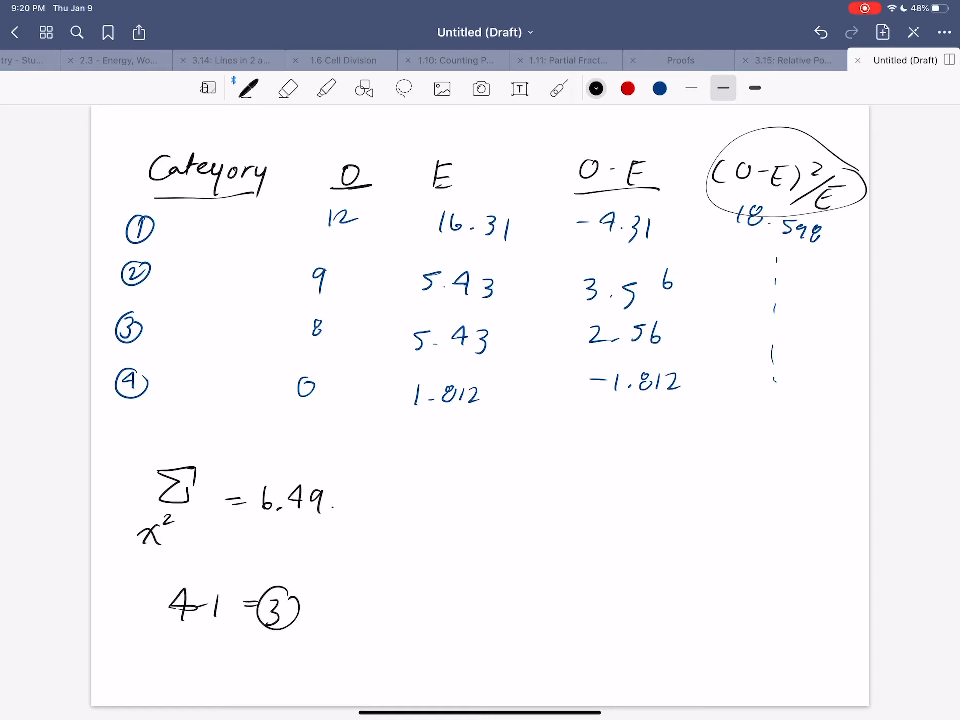
pyautogui.click(660, 89)
pyautogui.click(326, 89)
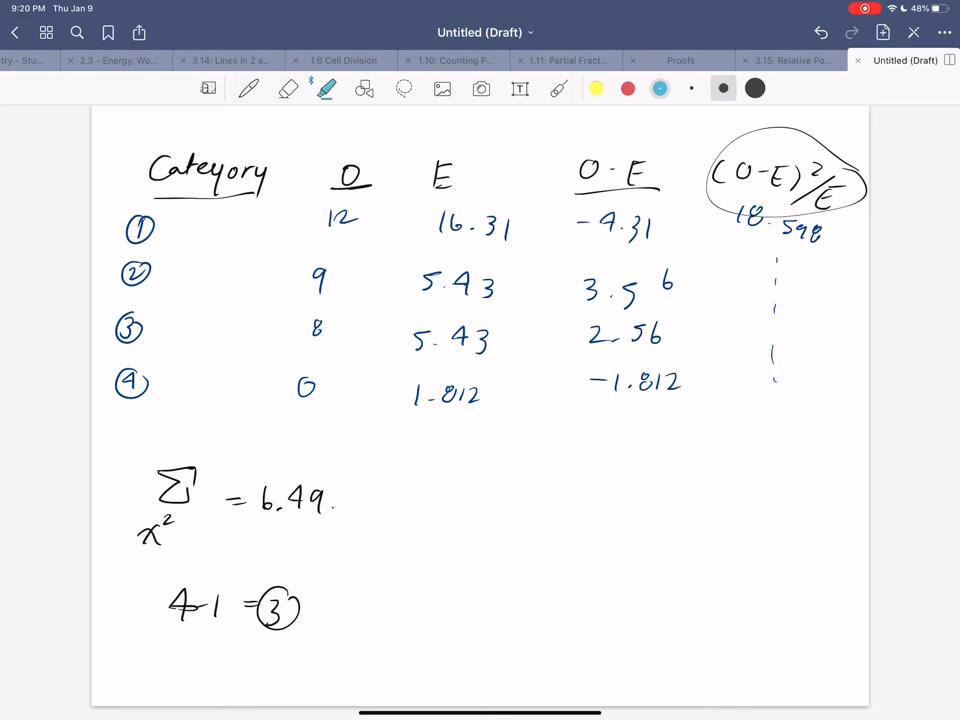
pyautogui.hscroll(-5, 480, 405)
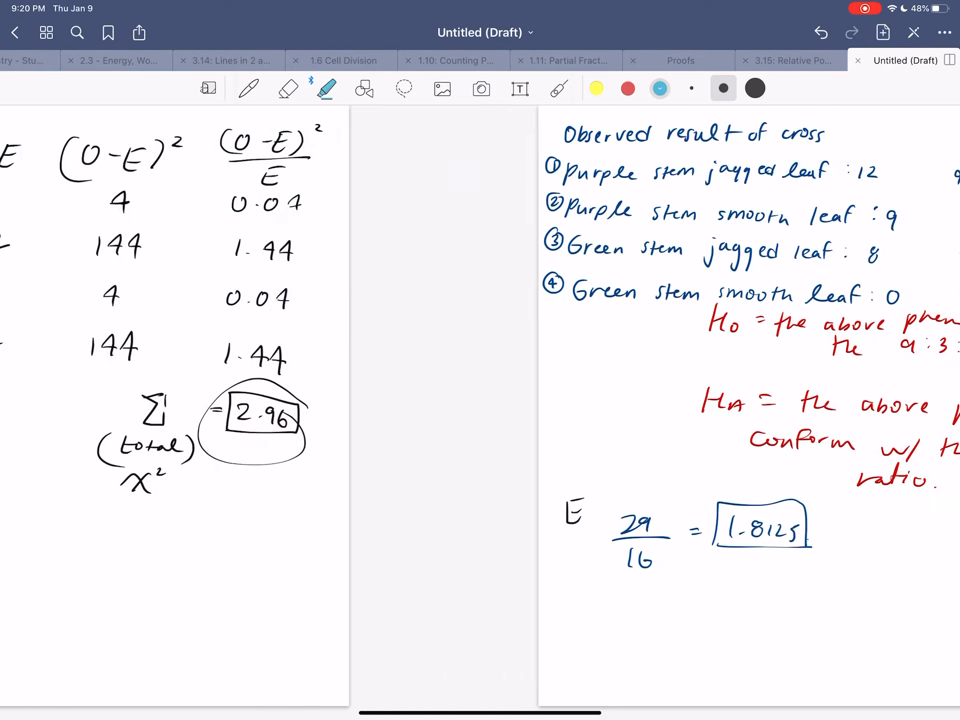
pyautogui.hscroll(-5, 481, 405)
pyautogui.hscroll(5, 480, 405)
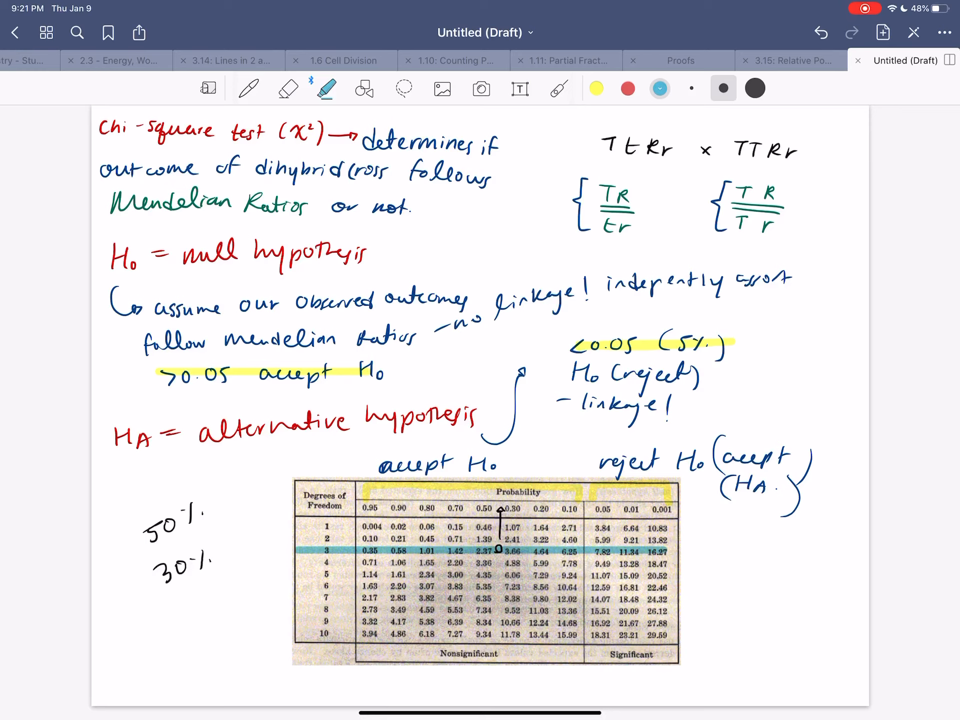
# - Mark 6.25 in the 3-degrees-of-freedom row of the chi-square probability table
pyautogui.click(248, 89)
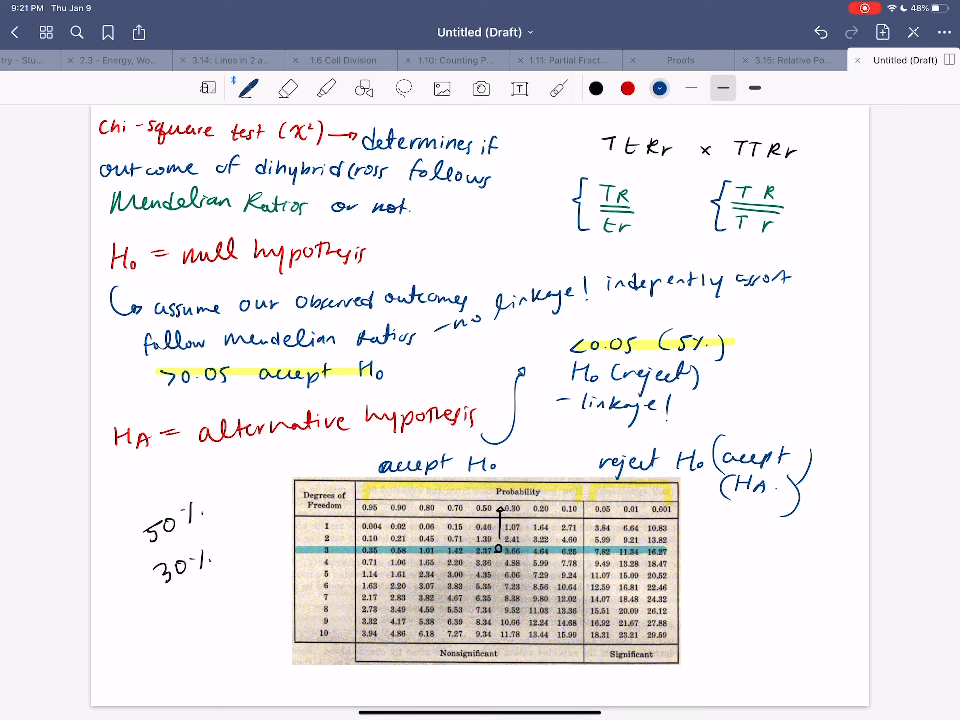
pyautogui.moveTo(582, 548); pyautogui.dragTo(586, 552)
pyautogui.hscroll(5, 480, 405)
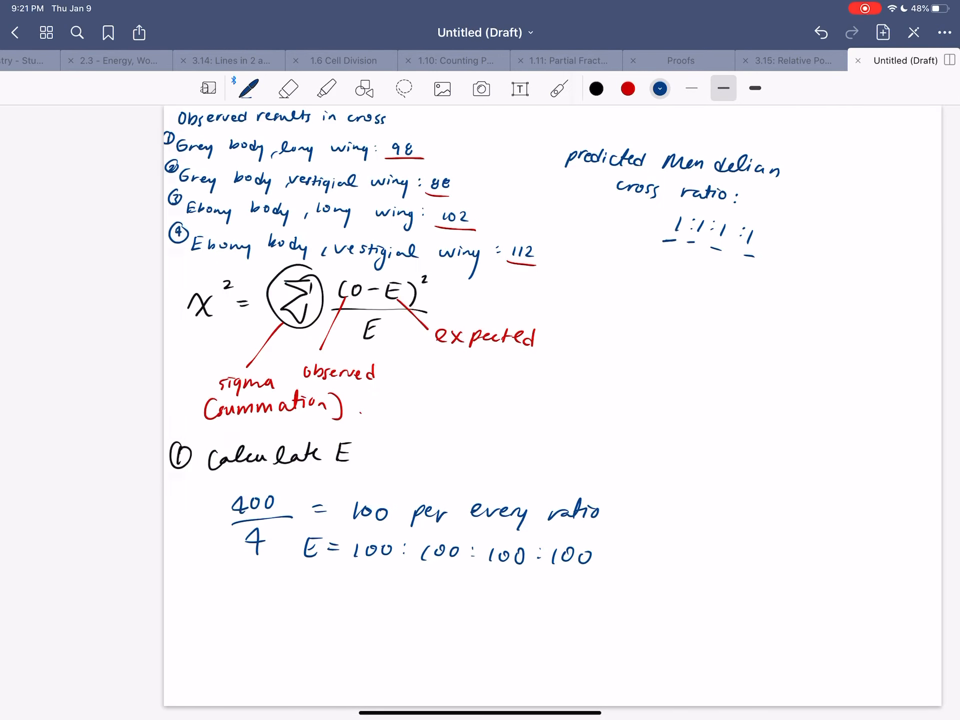
pyautogui.hscroll(5, 480, 405)
pyautogui.hscroll(5, 480, 405)
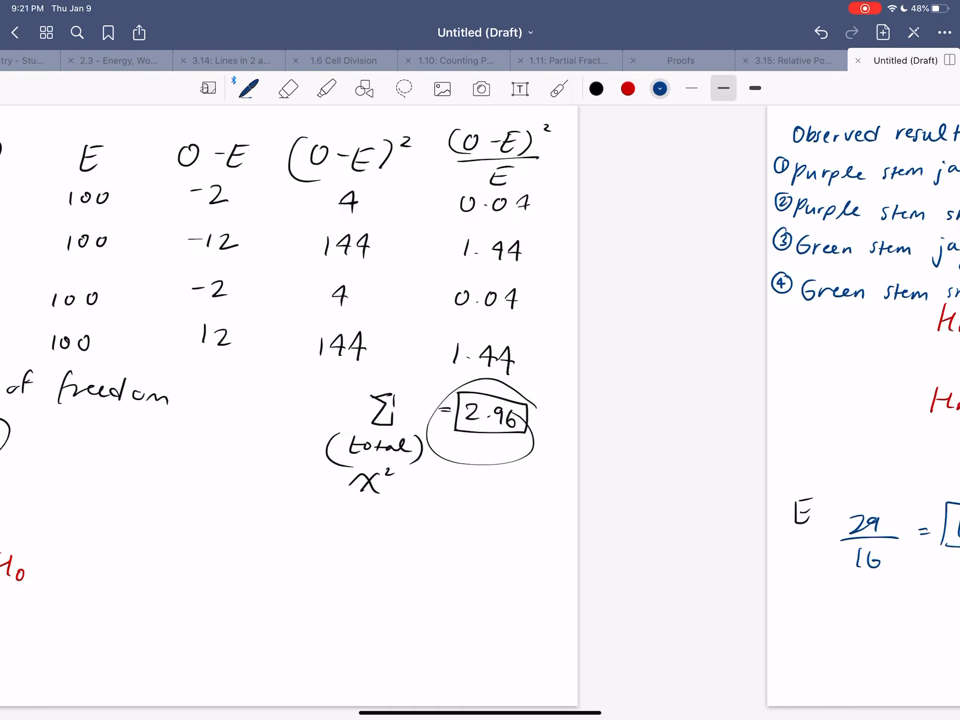
# - Write the red conclusion "Accept our null hypothesis" below the 29/16 fraction
pyautogui.click(627, 88)
pyautogui.moveTo(159, 630)
pyautogui.mouseDown()
pyautogui.moveTo(178, 601)
pyautogui.moveTo(239, 630)
pyautogui.moveTo(266, 613)
pyautogui.moveTo(439, 600)
pyautogui.moveTo(445, 615)
pyautogui.moveTo(494, 616)
pyautogui.moveTo(497, 636)
pyautogui.mouseUp()
pyautogui.moveTo(507, 611)
pyautogui.mouseDown()
pyautogui.moveTo(524, 642)
pyautogui.moveTo(538, 618)
pyautogui.moveTo(551, 618)
pyautogui.mouseUp()
pyautogui.moveTo(543, 605)
pyautogui.mouseDown()
pyautogui.moveTo(571, 617)
pyautogui.moveTo(600, 609)
pyautogui.mouseUp()
pyautogui.moveTo(595, 607); pyautogui.dragTo(597, 622)
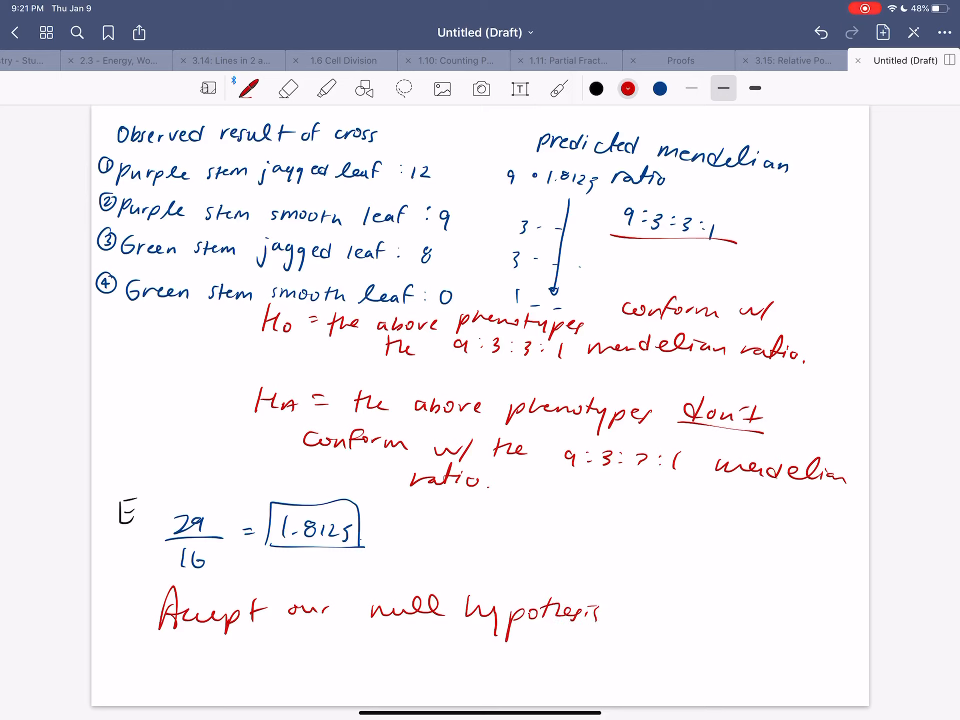